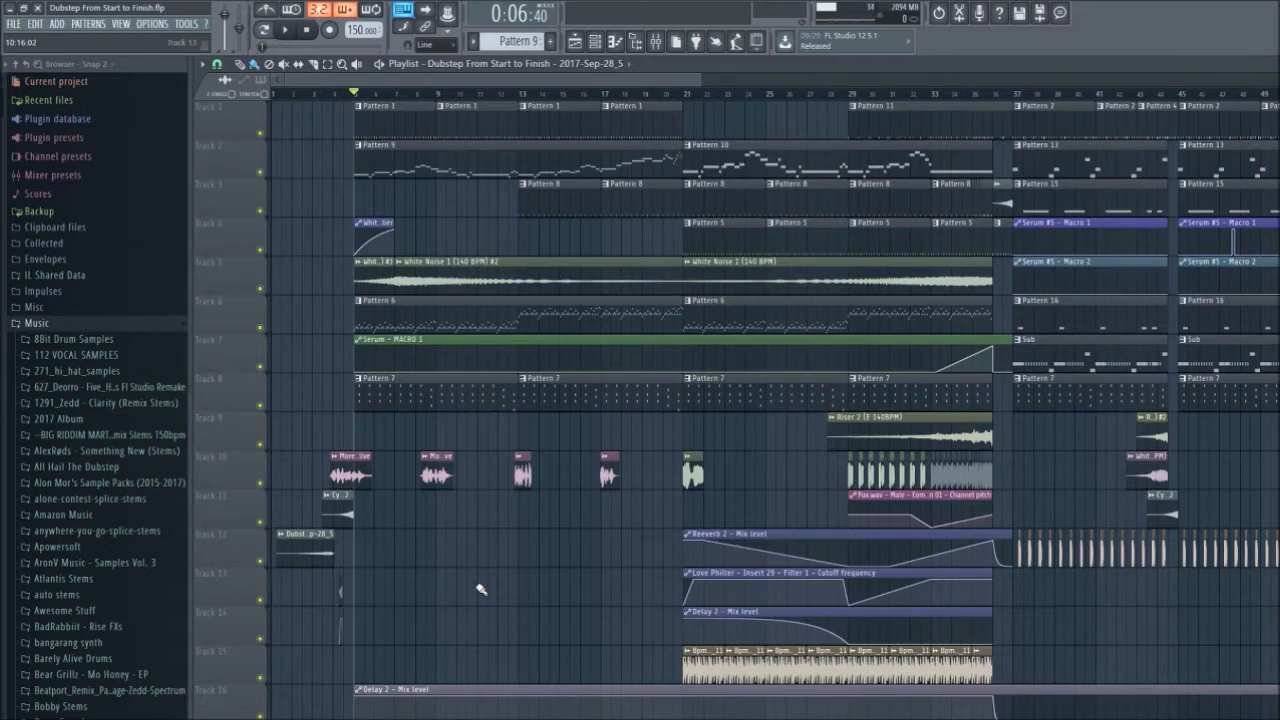
# - Move the playlist's playback position to bar 29, where the Pattern 11 drum build-up begins
pyautogui.keyDown('ctrl'); pyautogui.scroll(-2, 481, 590); pyautogui.keyUp('ctrl')
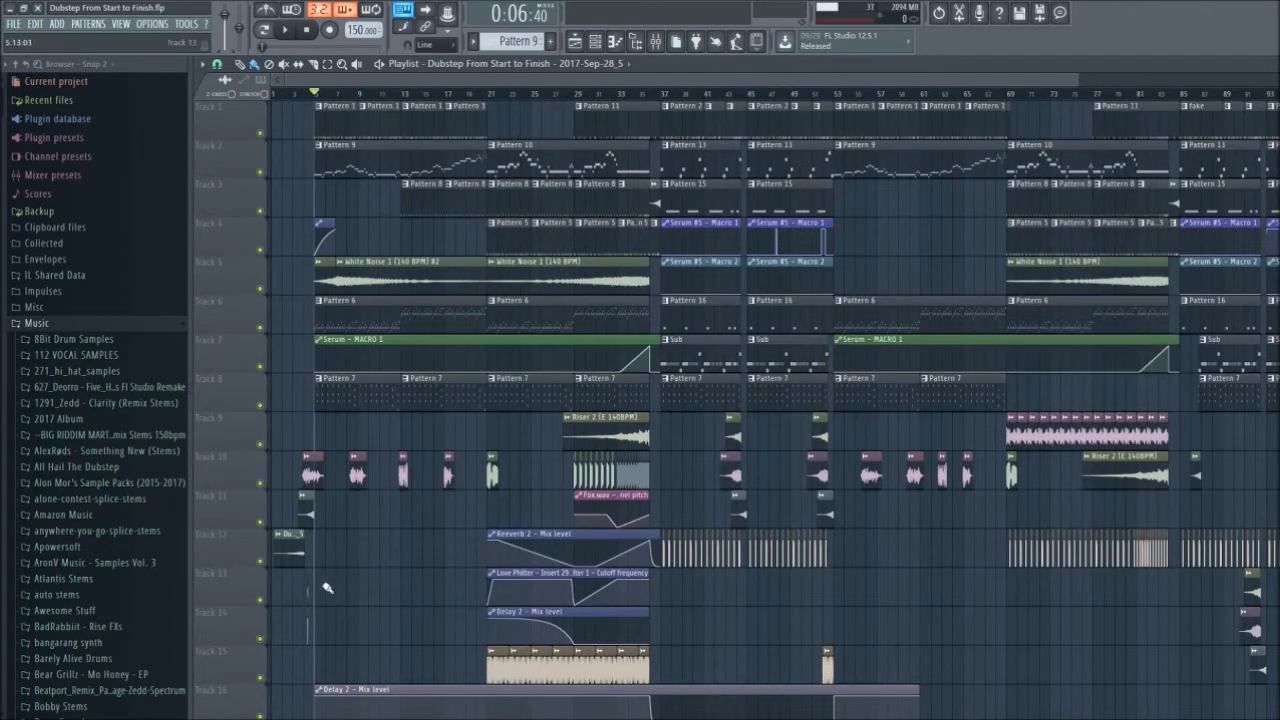
pyautogui.keyDown('ctrl'); pyautogui.scroll(3, 307, 588); pyautogui.keyUp('ctrl')
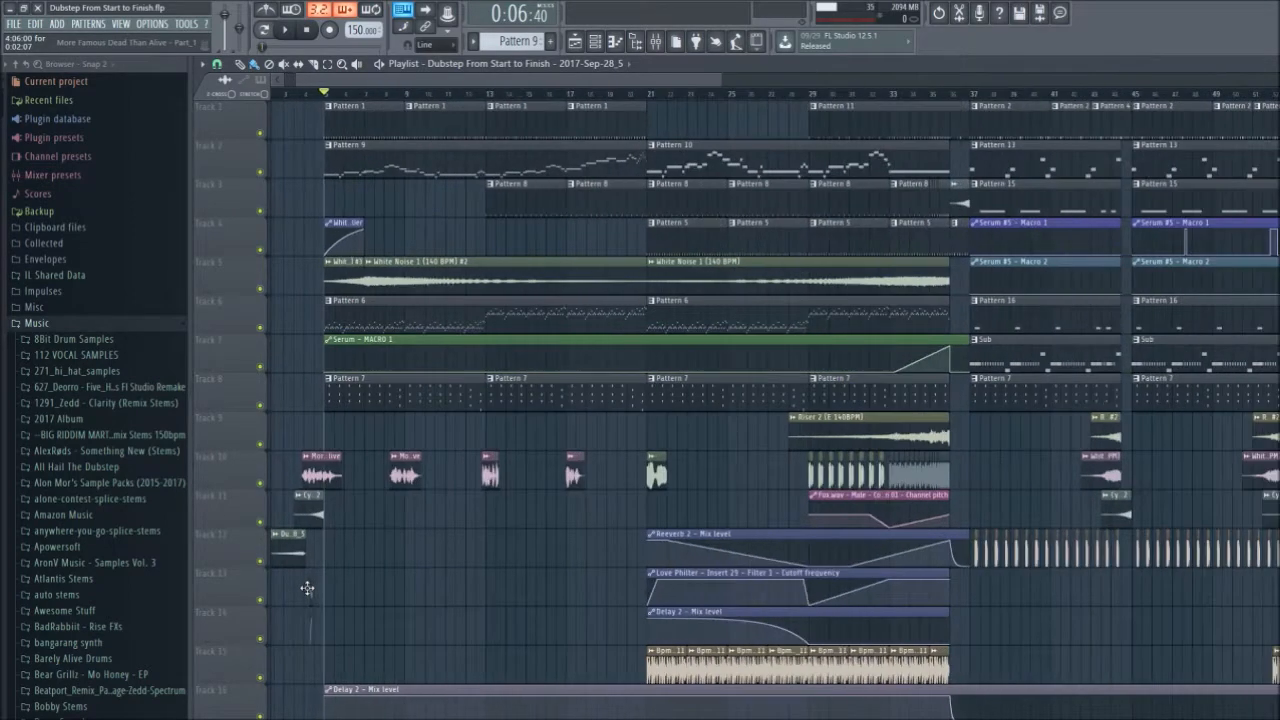
pyautogui.keyDown('ctrl'); pyautogui.scroll(-3, 418, 620); pyautogui.keyUp('ctrl')
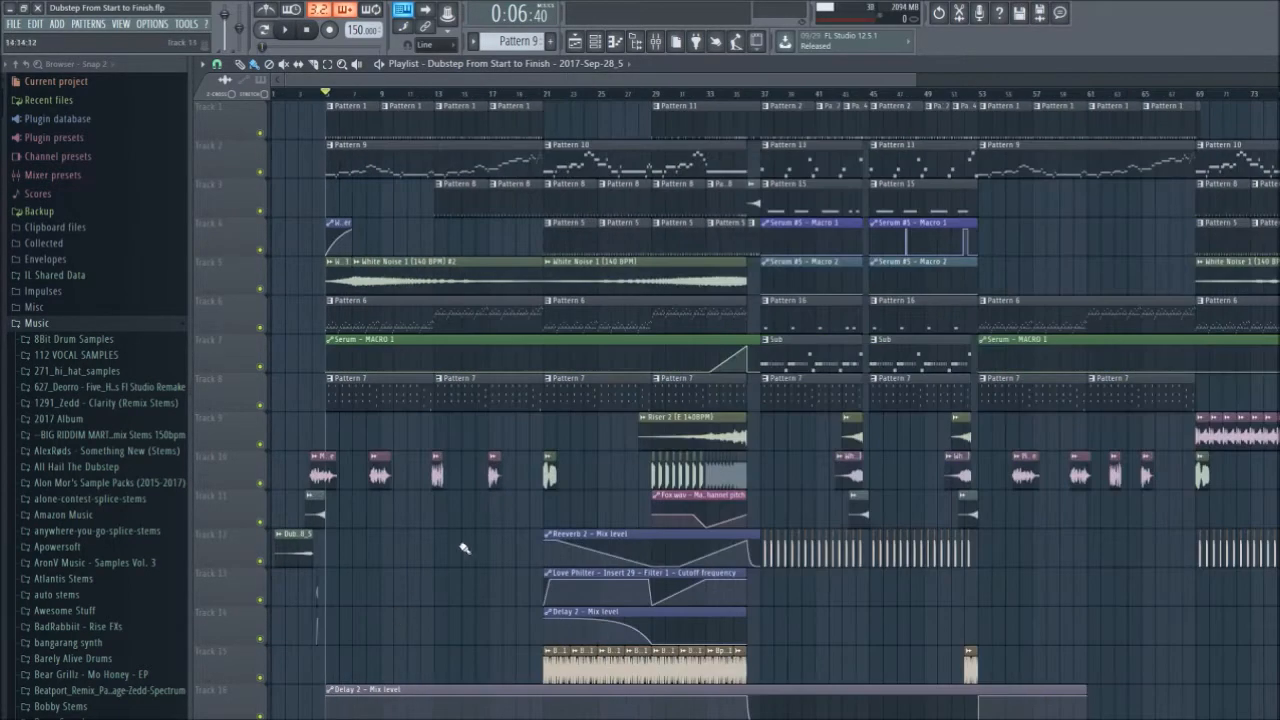
pyautogui.click(654, 95)
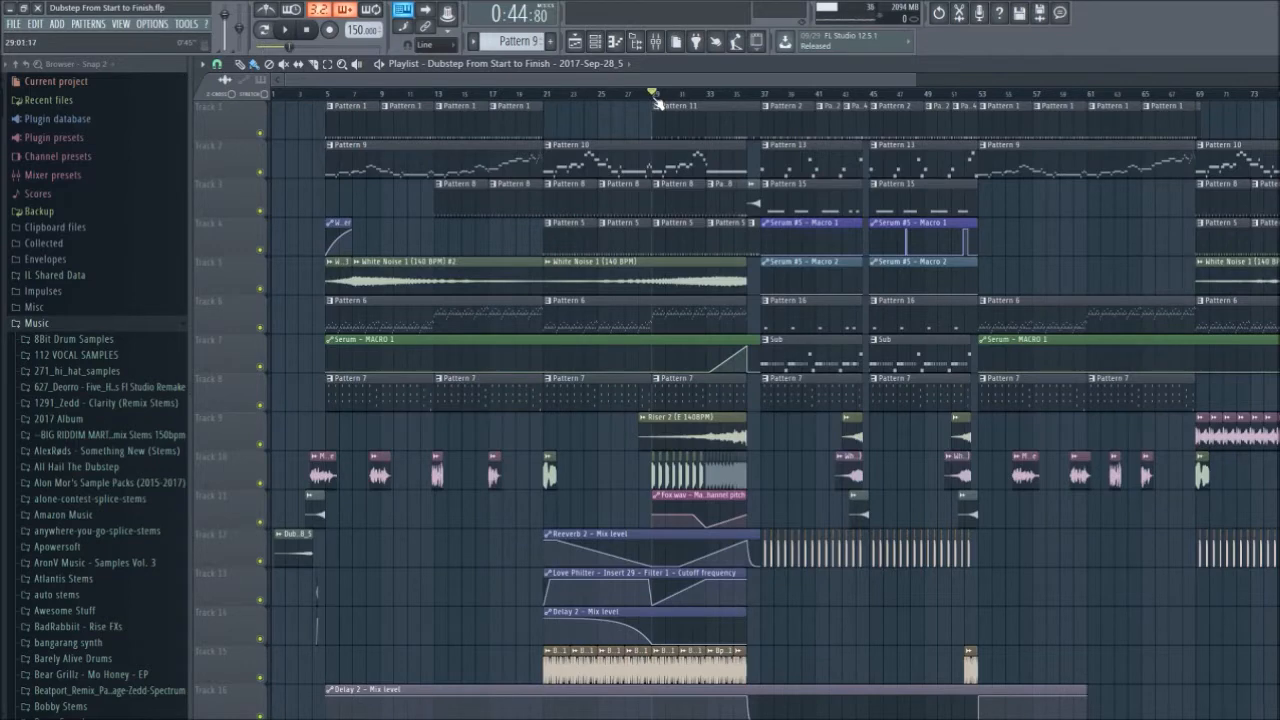
# - Solo Track 1 and Track 13 in the playlist and play the Pattern 11 build-up from bar 29
pyautogui.keyDown('ctrl'); pyautogui.scroll(1, 745, 400); pyautogui.keyUp('ctrl')
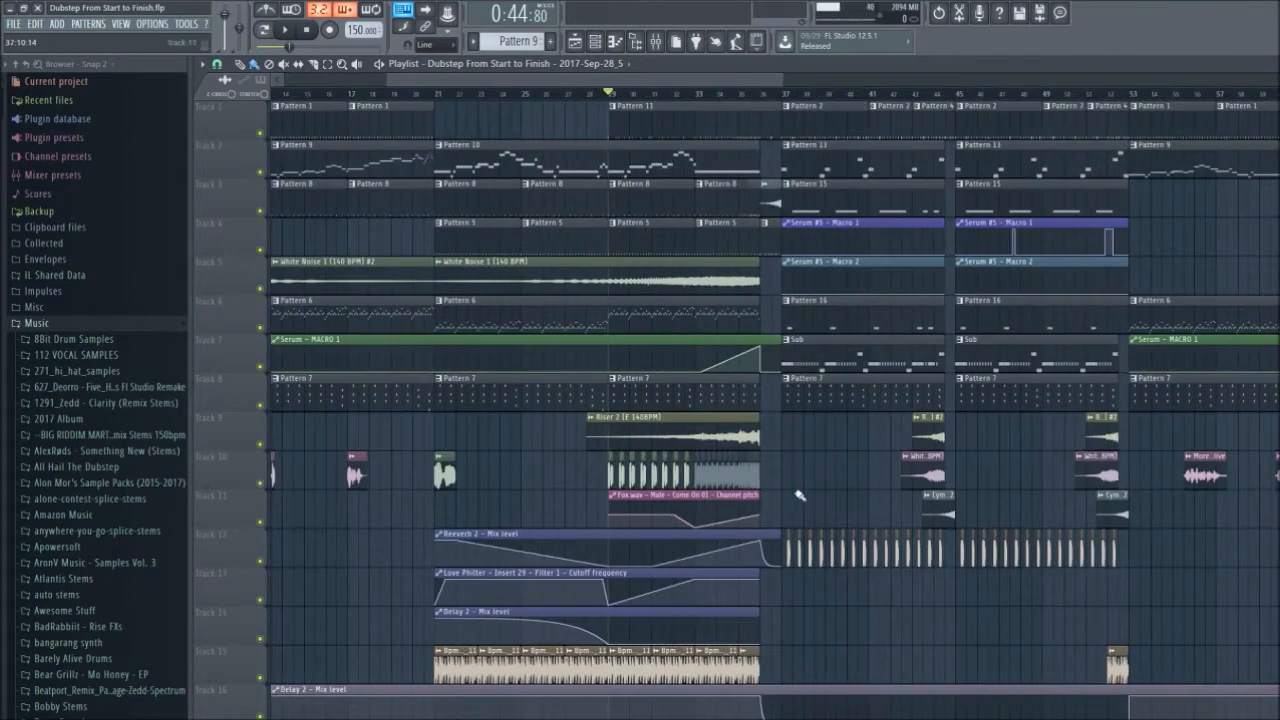
pyautogui.keyDown('ctrl'); pyautogui.scroll(1, 792, 495); pyautogui.keyUp('ctrl')
pyautogui.keyDown('ctrl'); pyautogui.scroll(1, 792, 495); pyautogui.keyUp('ctrl')
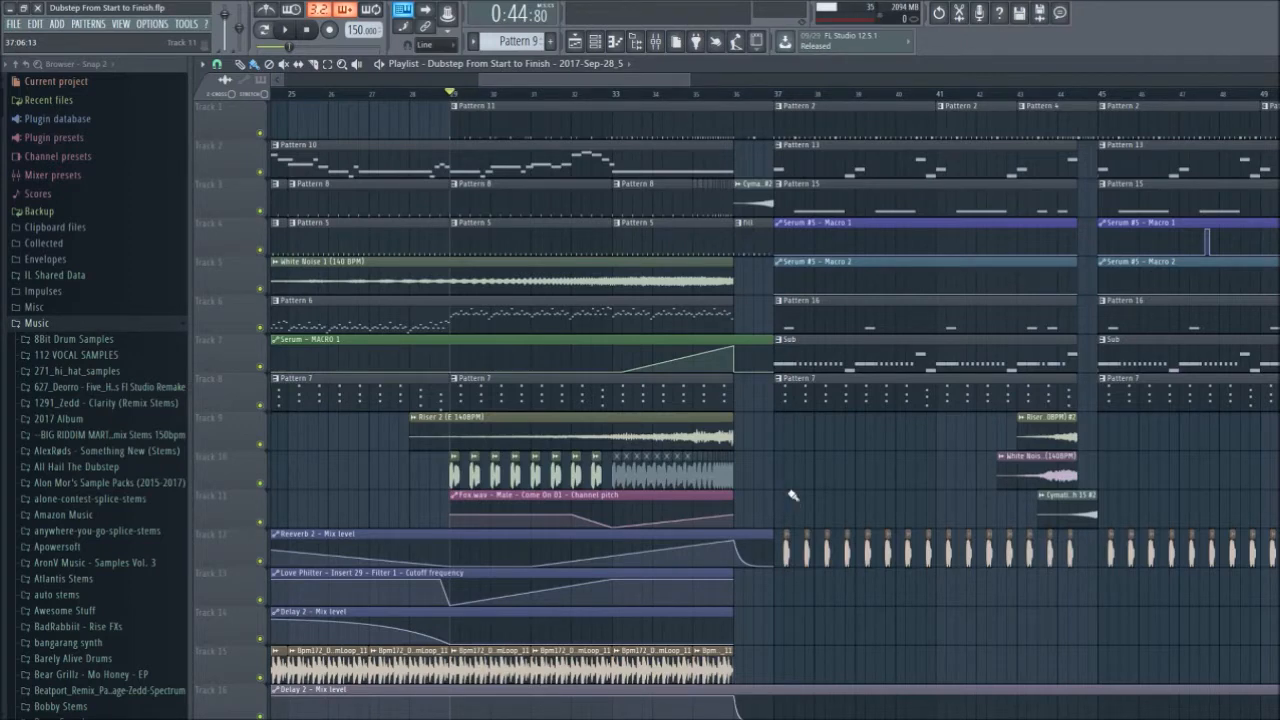
pyautogui.hscroll(-2, 792, 495)
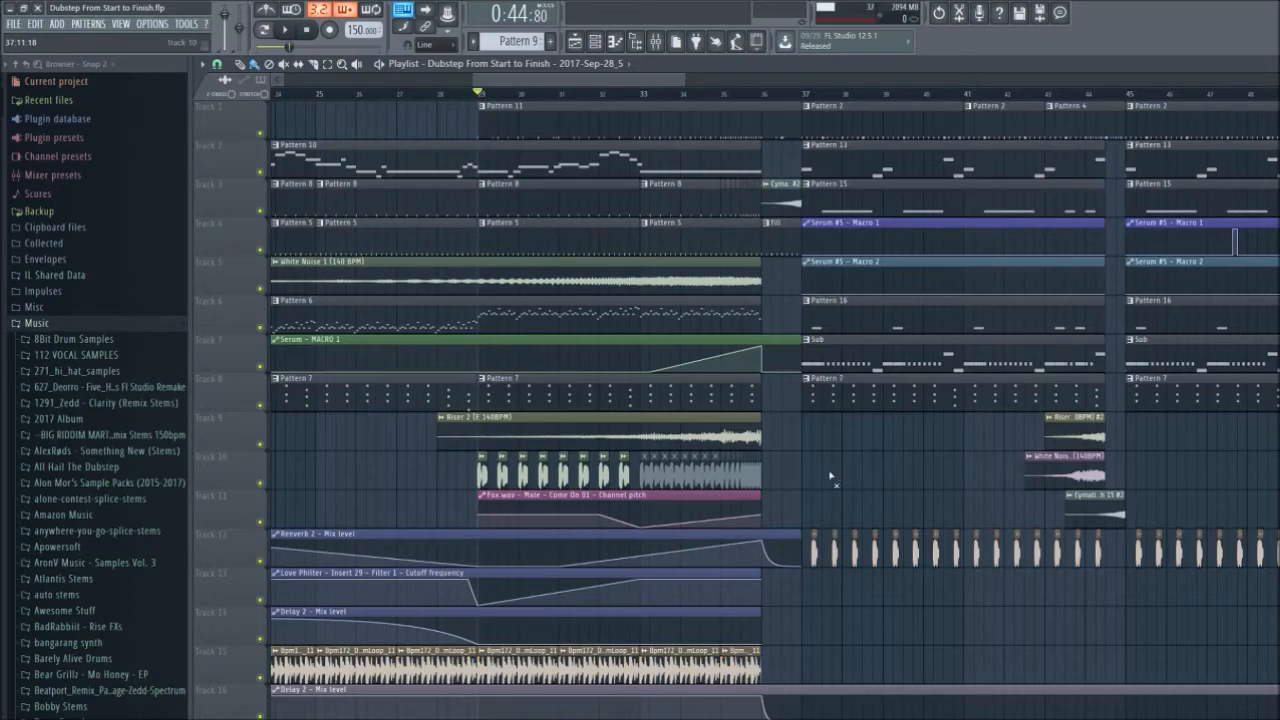
pyautogui.scroll(-3, 833, 475)
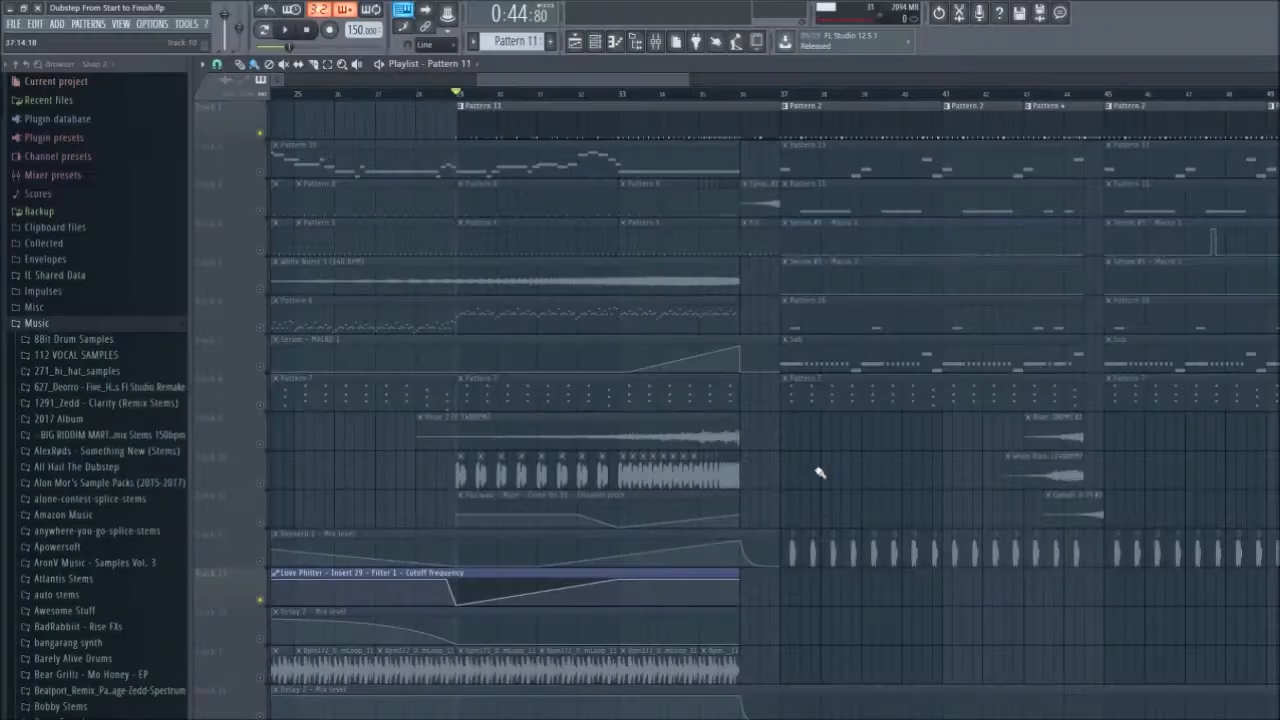
pyautogui.press('space')
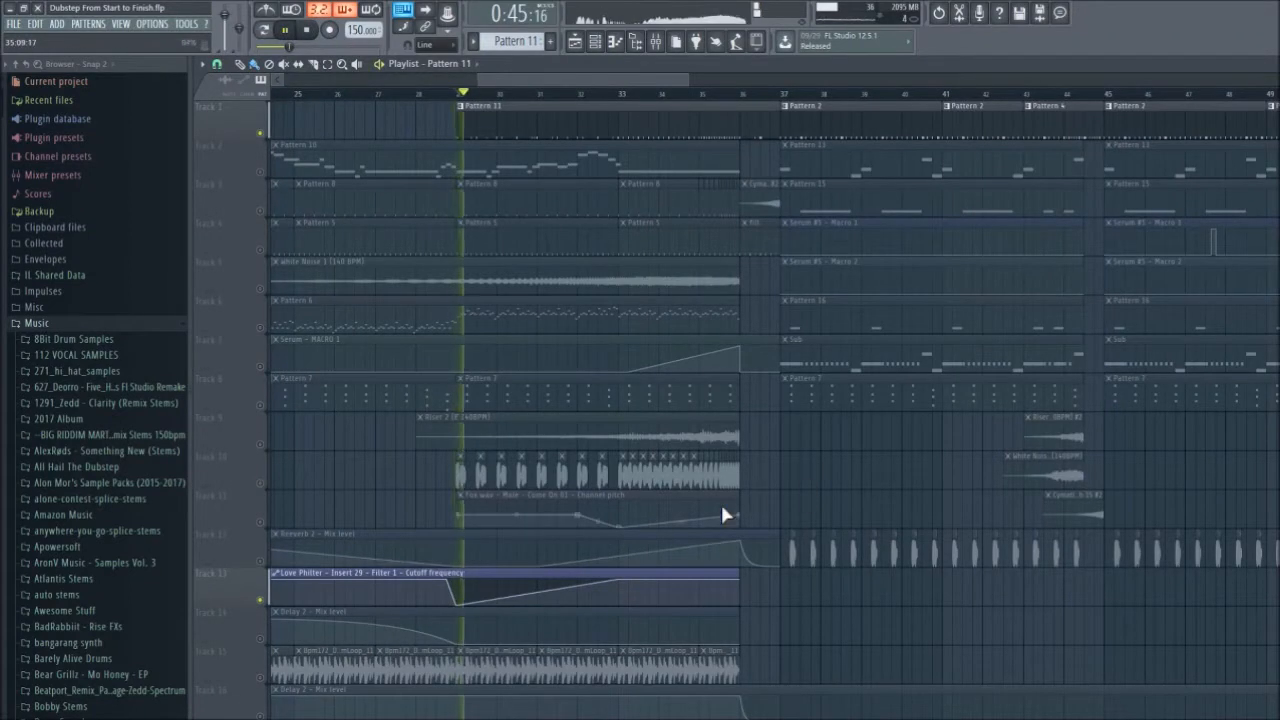
pyautogui.scroll(2, 790, 510)
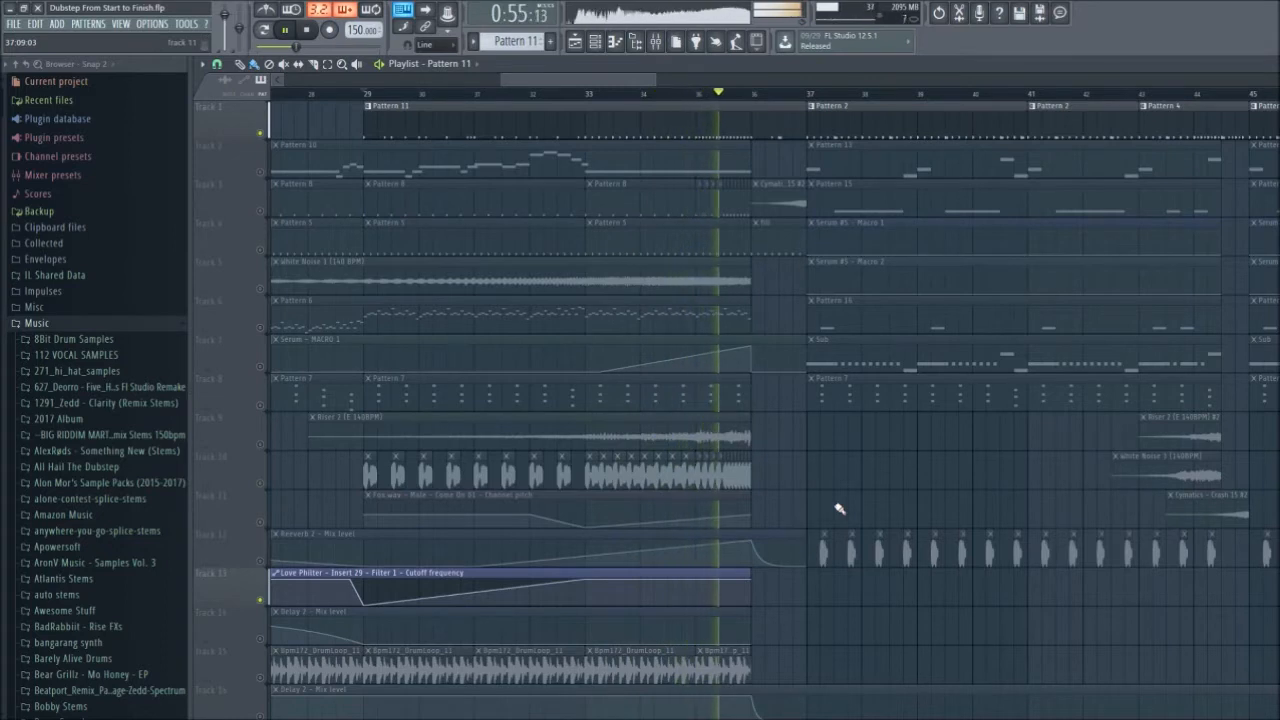
pyautogui.press('space')
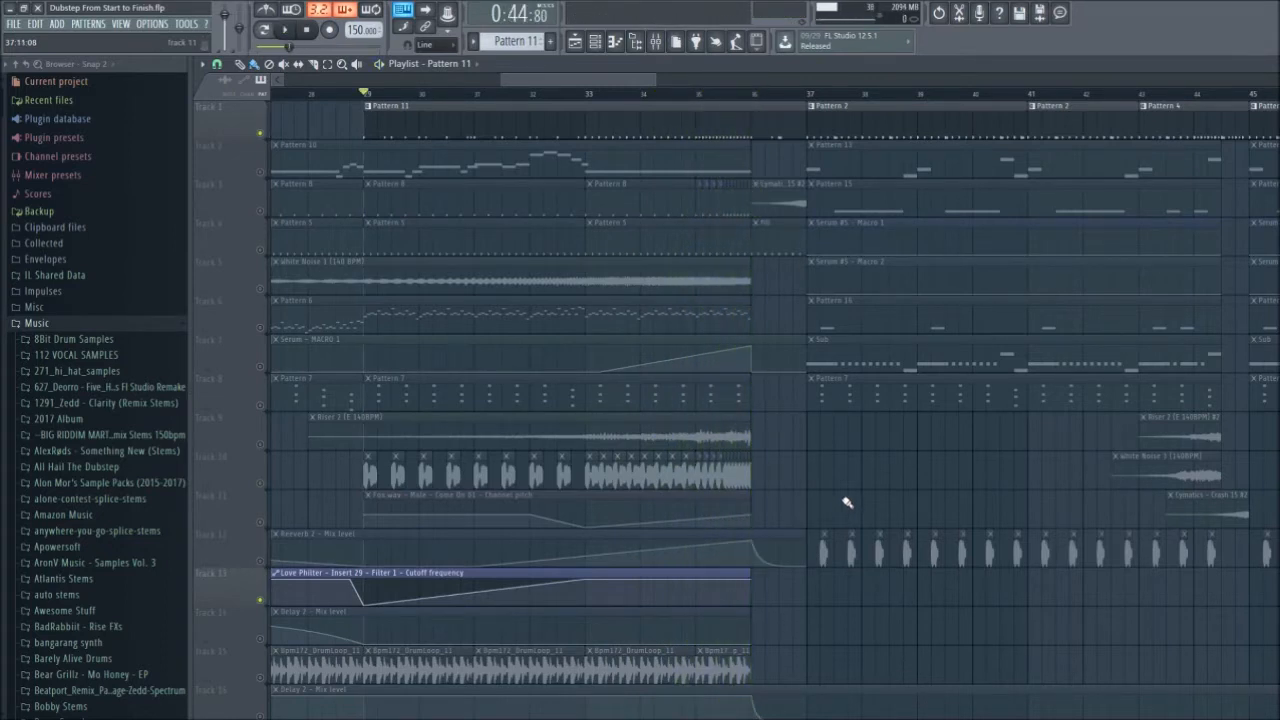
# - Widen the channel rack to show more of Pattern 11's steps and view the NK Kick 43 S notes in the piano roll
pyautogui.click(595, 41)
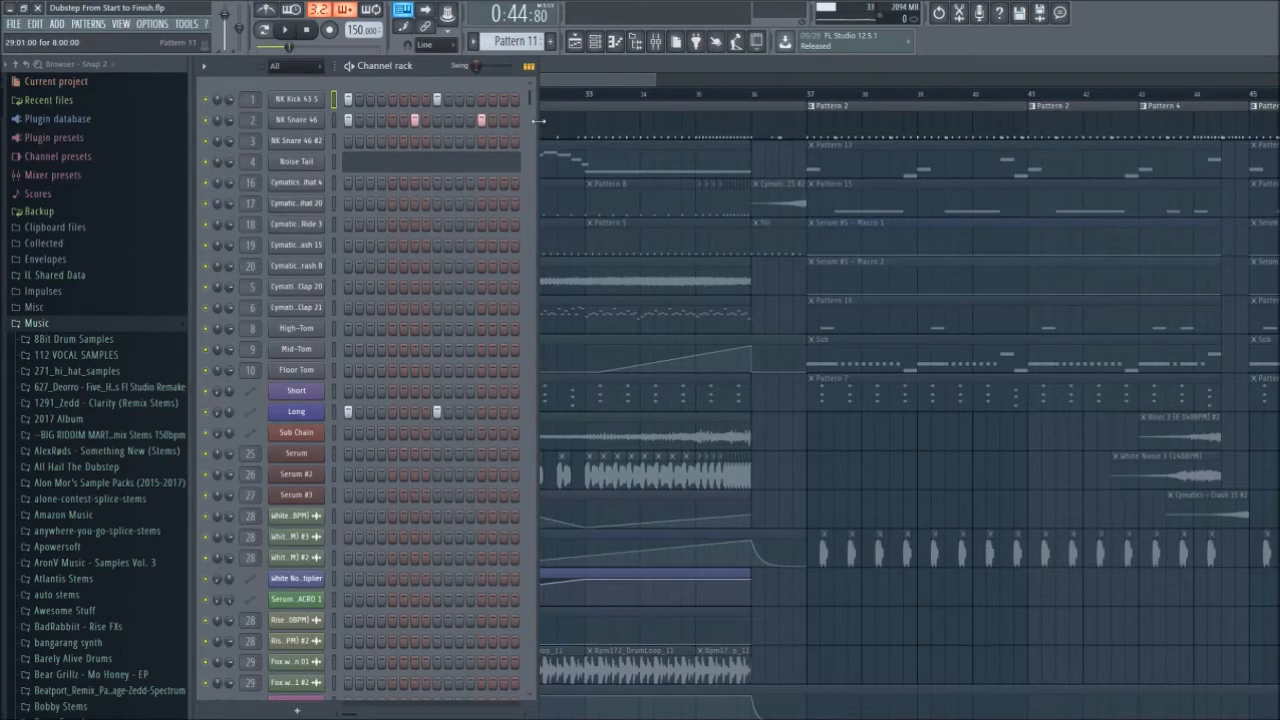
pyautogui.moveTo(538, 121); pyautogui.dragTo(1070, 121)
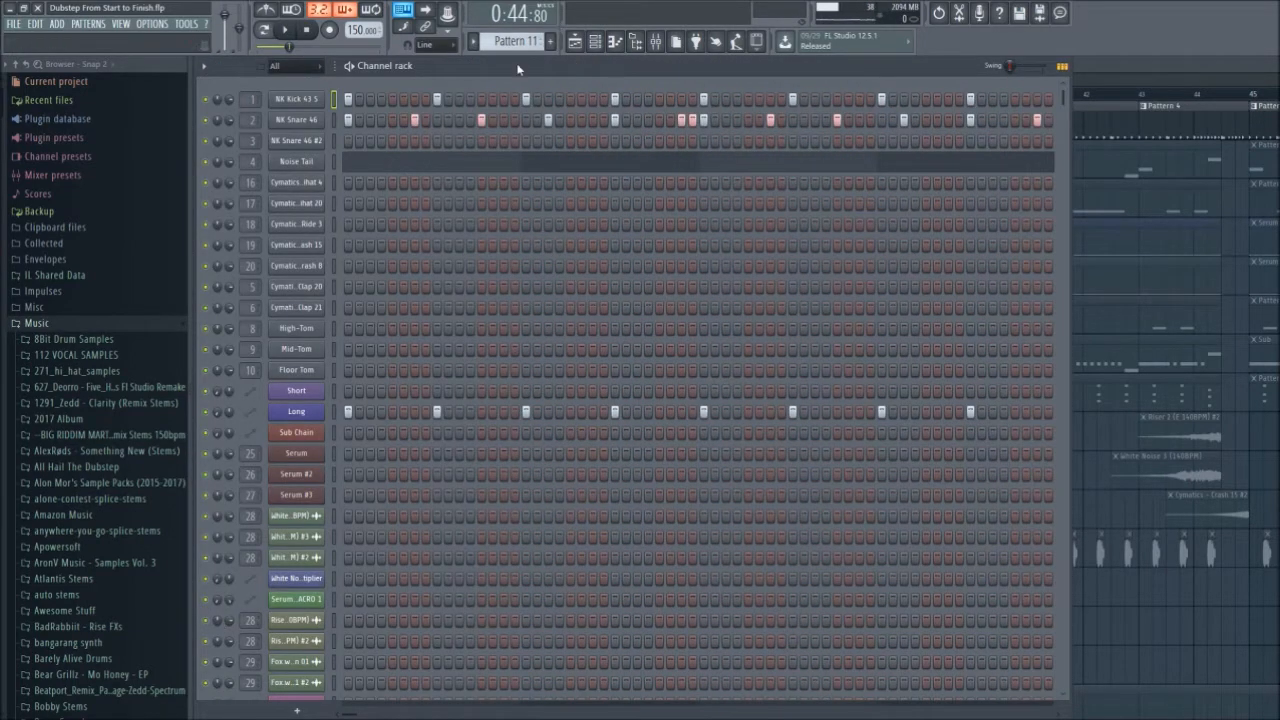
pyautogui.click(615, 42)
pyautogui.scroll(-2, 641, 183)
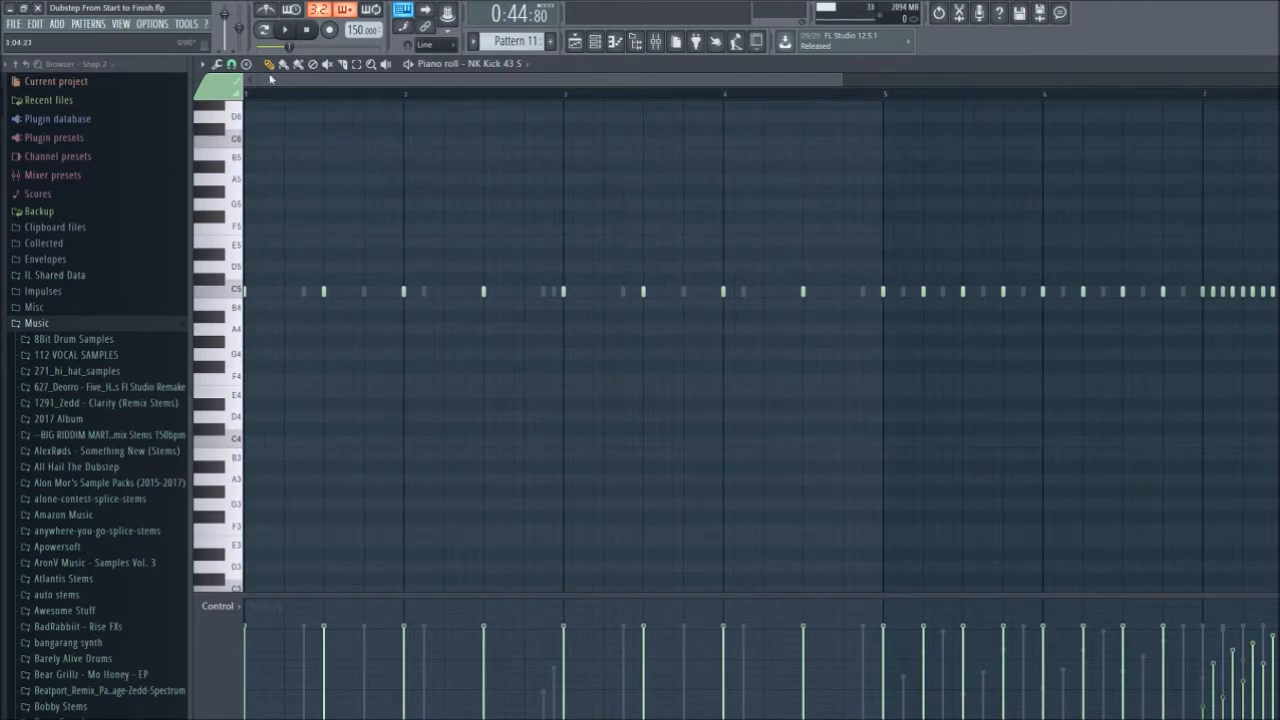
pyautogui.scroll(-2, 534, 171)
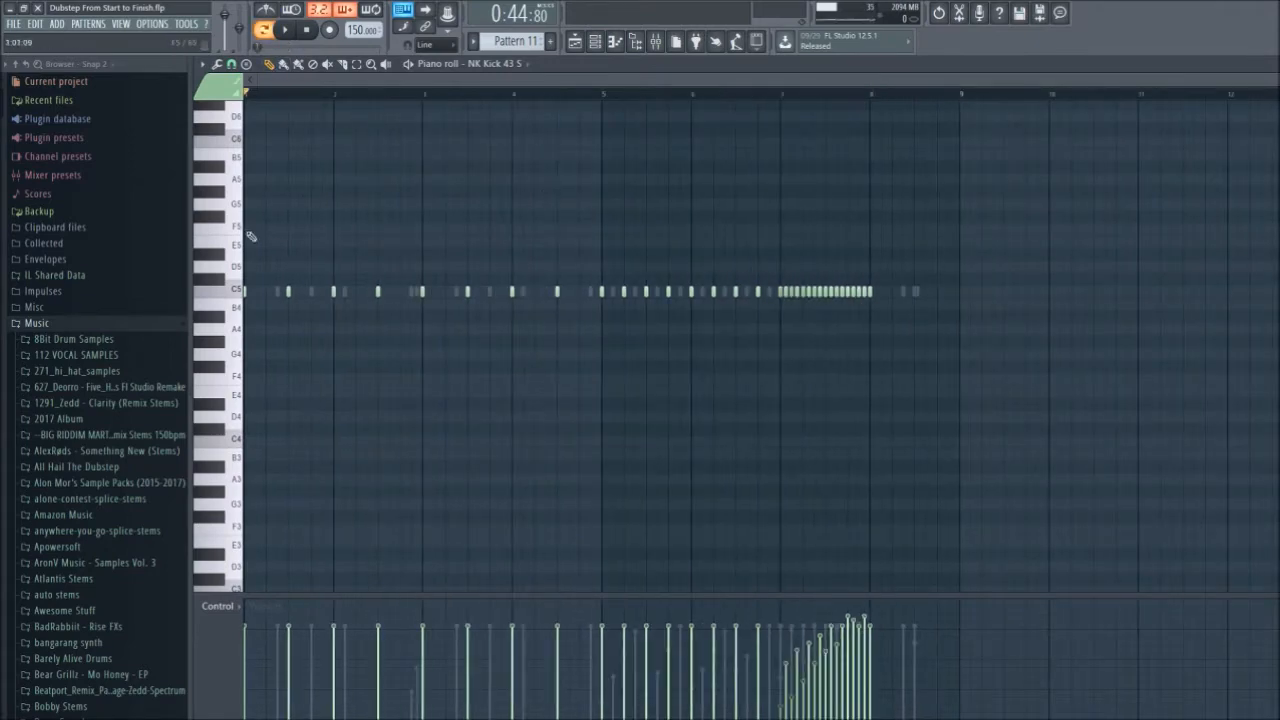
pyautogui.scroll(1, 255, 234)
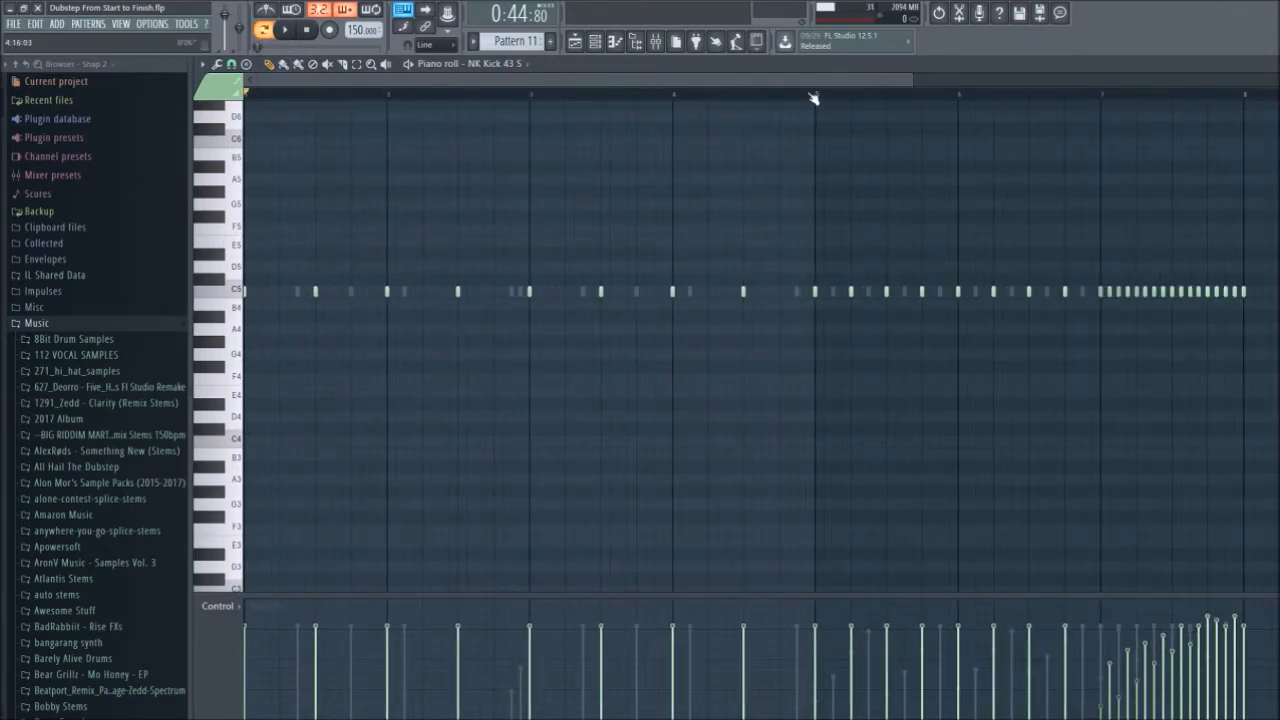
# - Switch the piano roll to the NK Snare 46 notes and play back the opening bars of the pattern
pyautogui.doubleClick(405, 290)
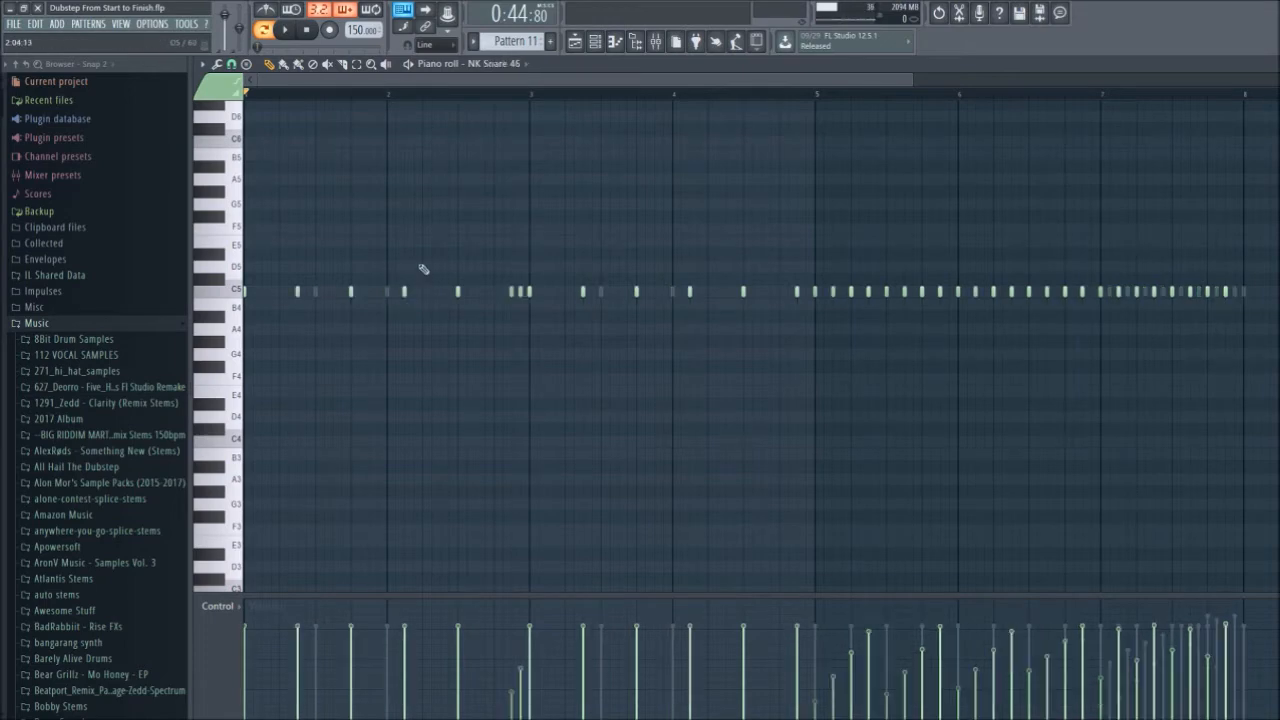
pyautogui.moveTo(910, 79); pyautogui.dragTo(743, 194)
pyautogui.press('space')
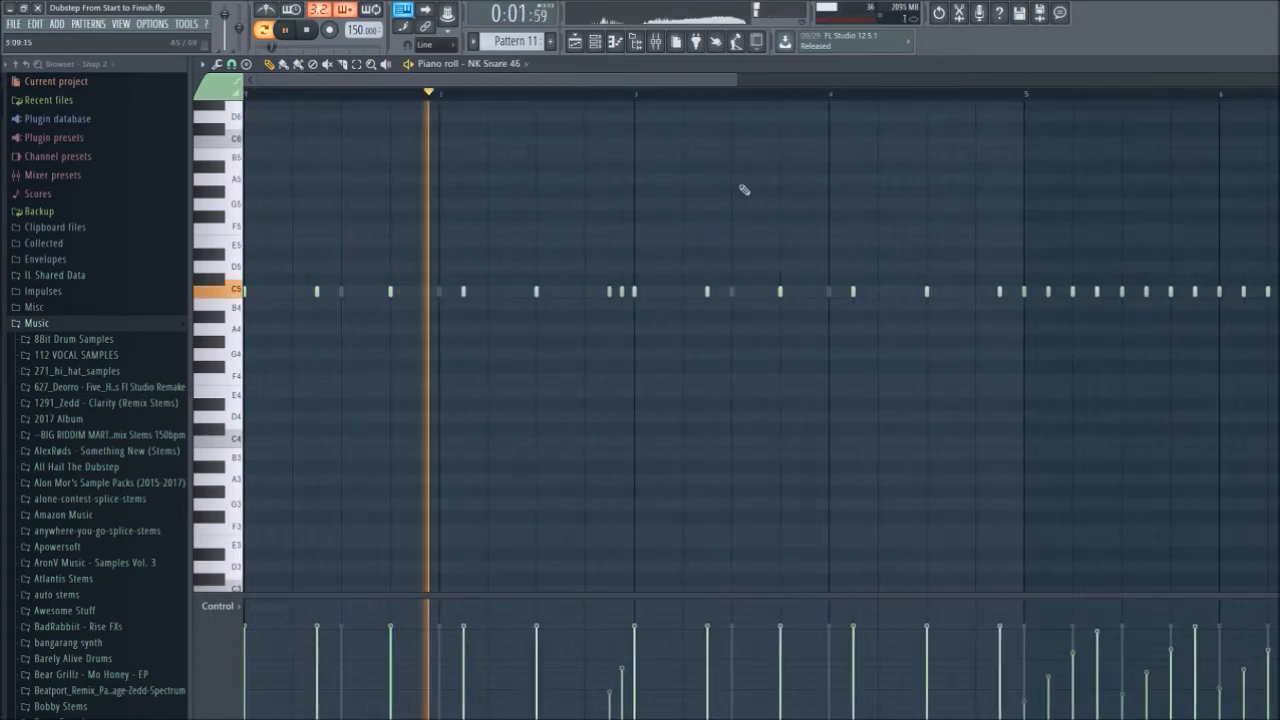
pyautogui.press('space')
pyautogui.scroll(1, 340, 300)
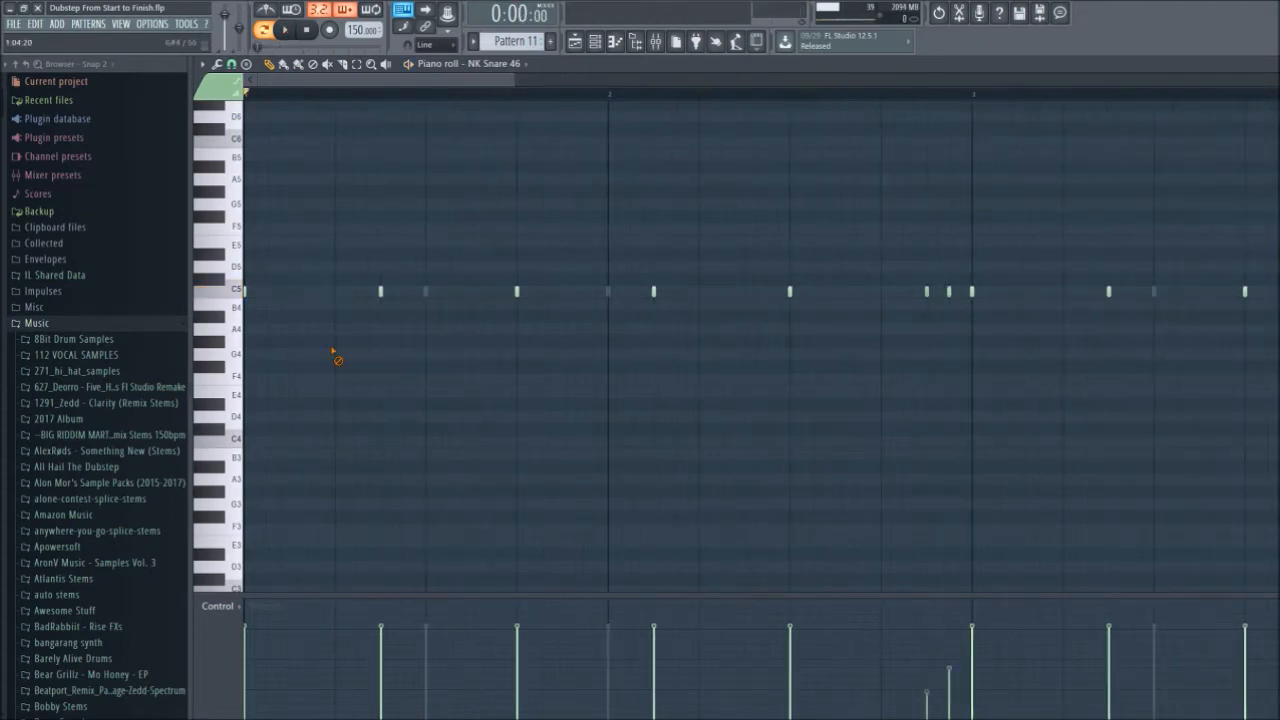
pyautogui.scroll(1, 388, 370)
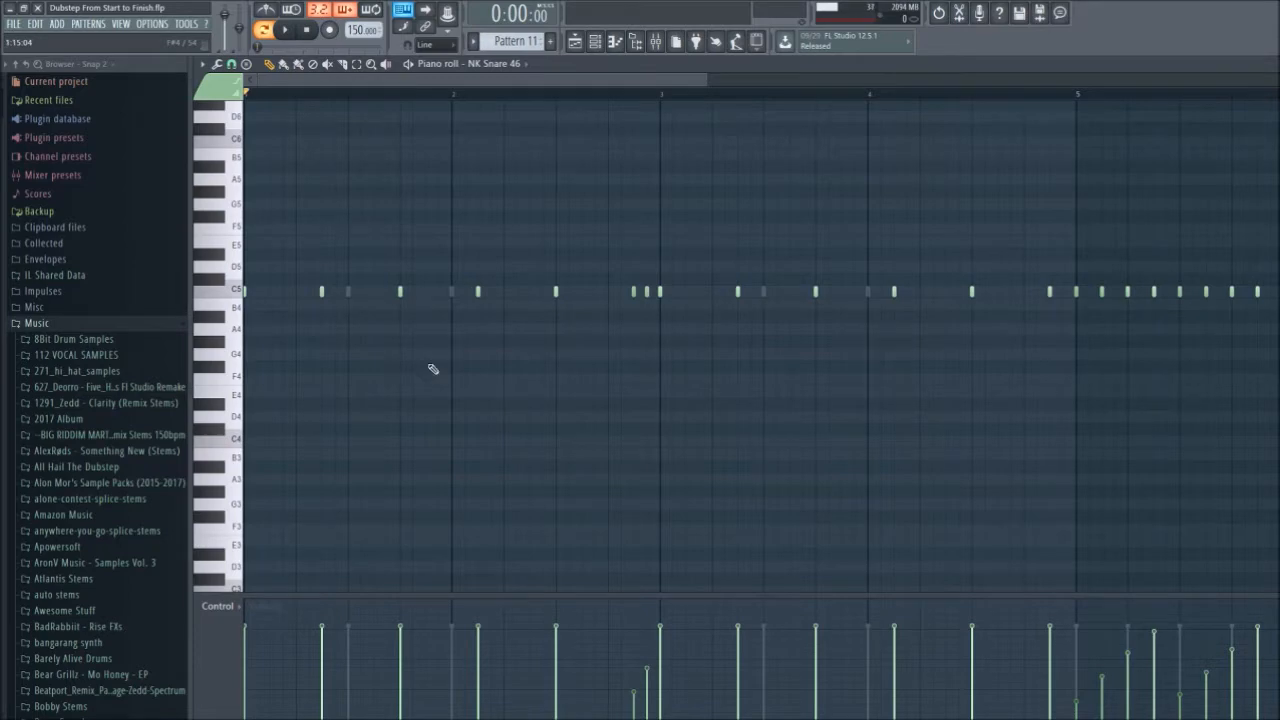
pyautogui.press('space')
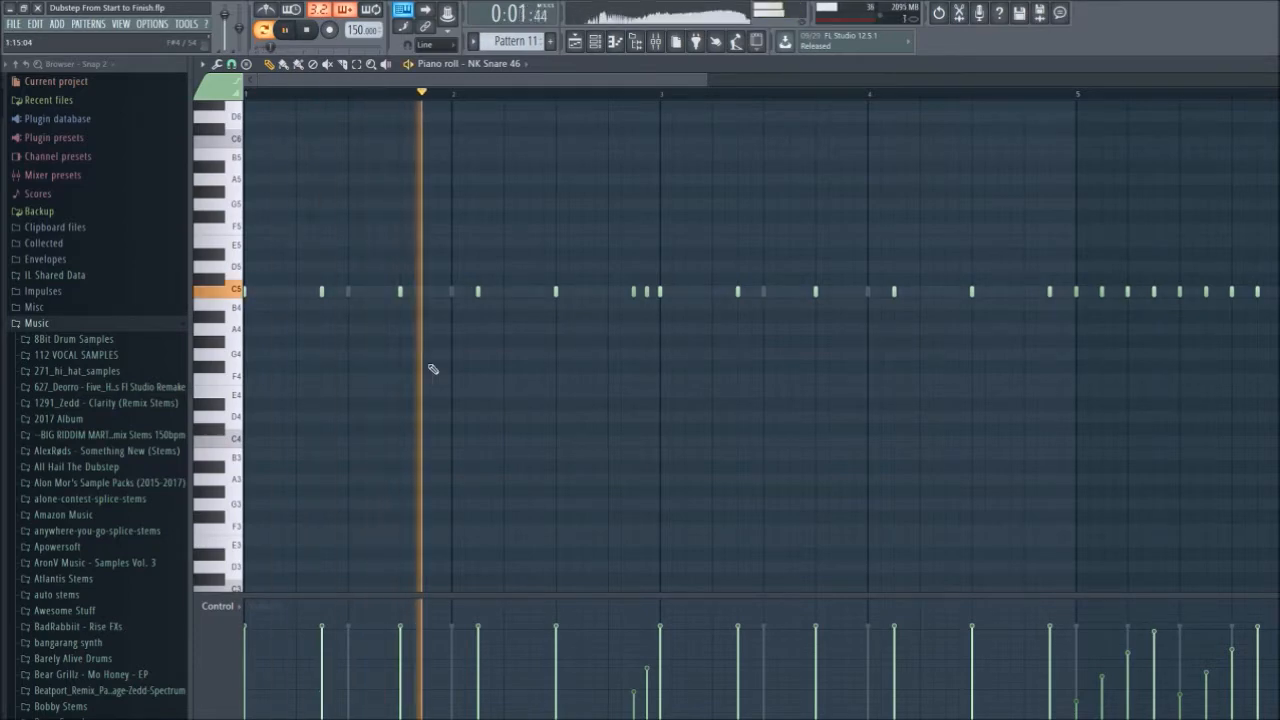
pyautogui.press('space')
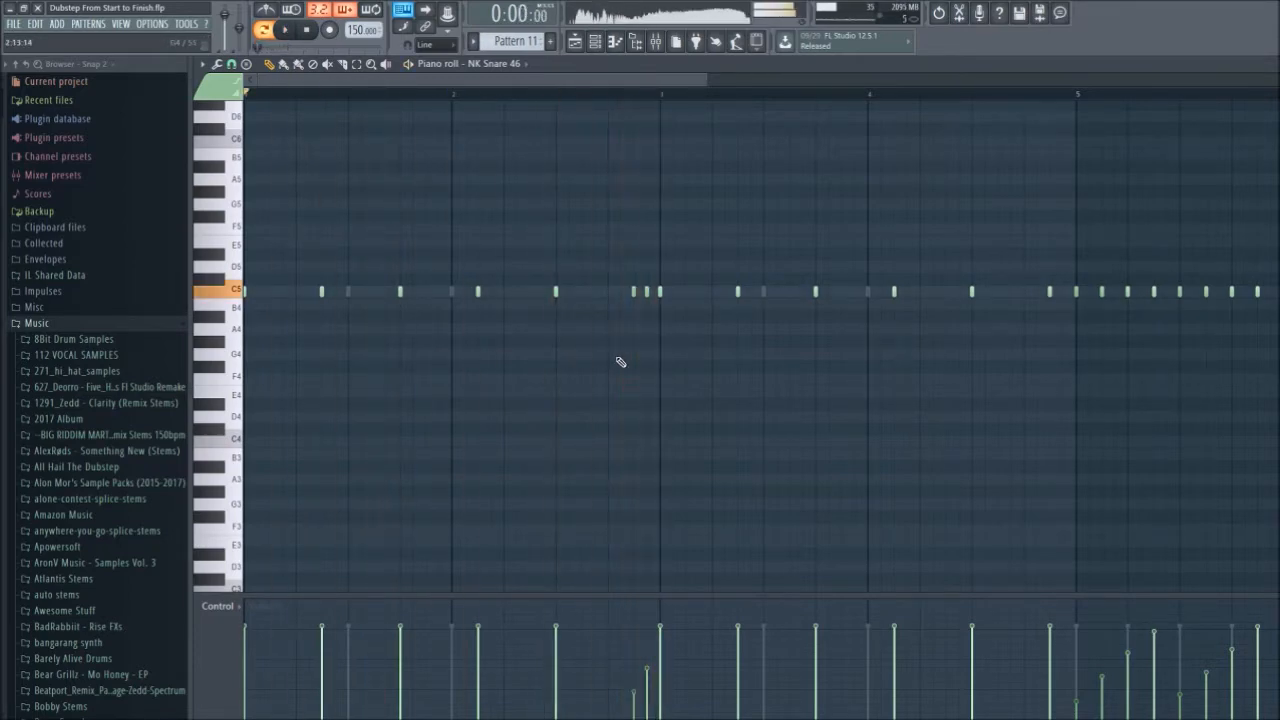
# - Examine the snare rhythm across the pattern, selecting the snare notes in bars 3 and 4 for comparison
pyautogui.scroll(-2, 618, 362)
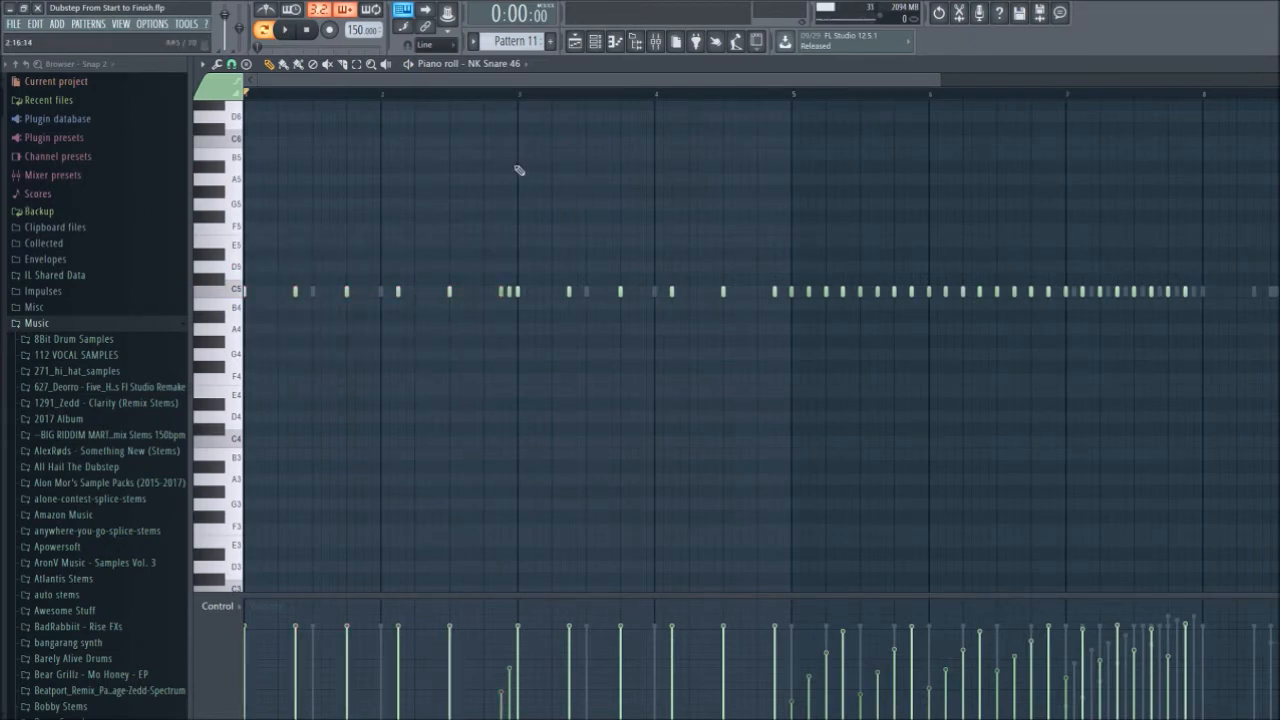
pyautogui.scroll(2, 537, 340)
pyautogui.moveTo(508, 273); pyautogui.dragTo(926, 387)
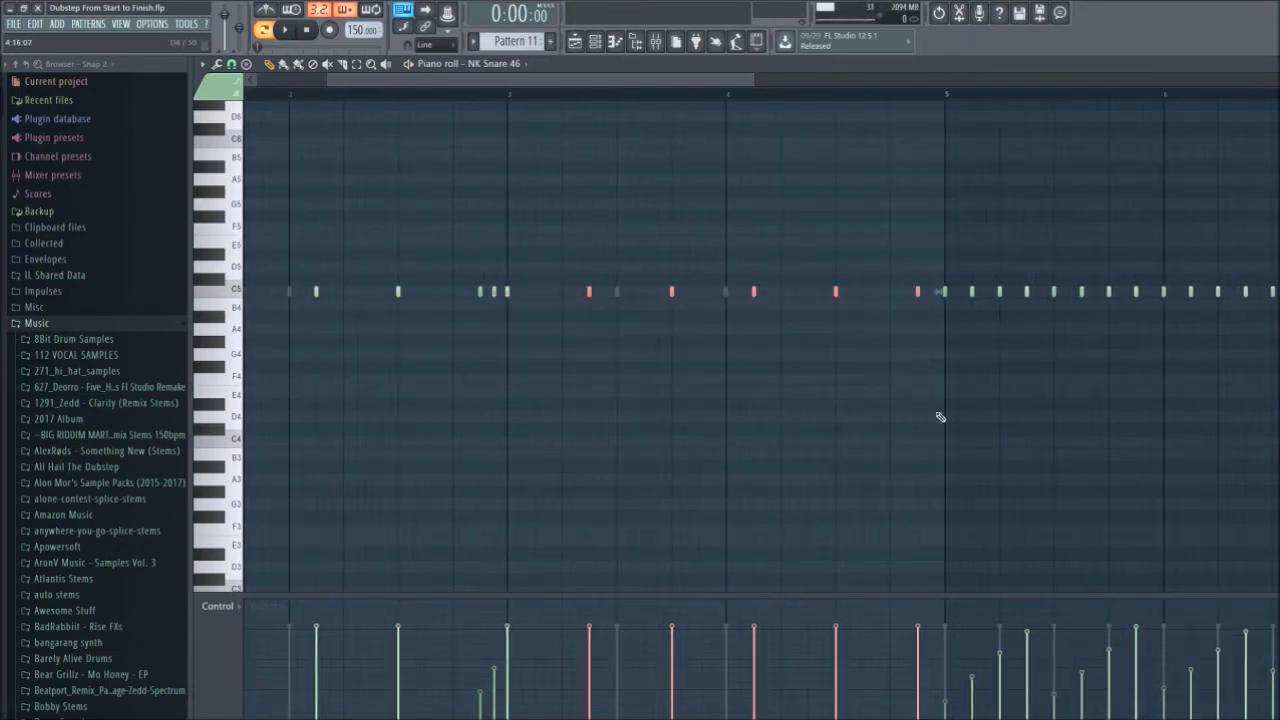
pyautogui.scroll(-3, 811, 391)
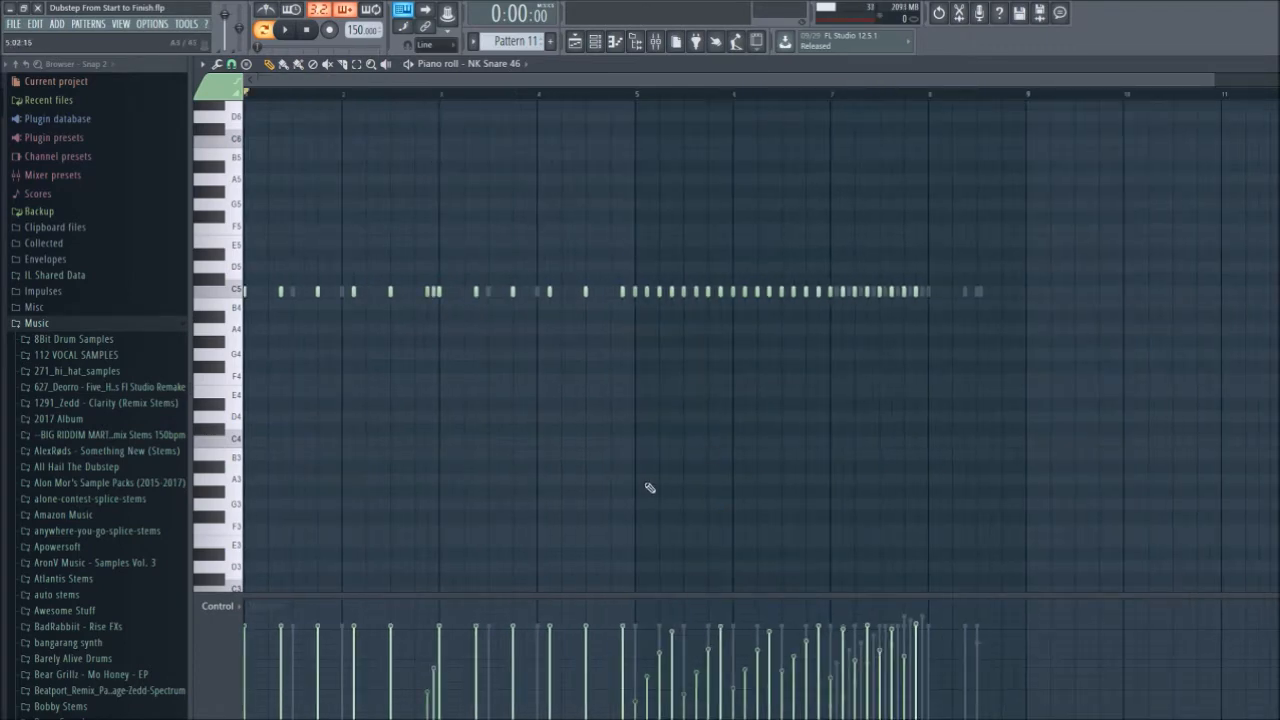
pyautogui.scroll(2, 443, 323)
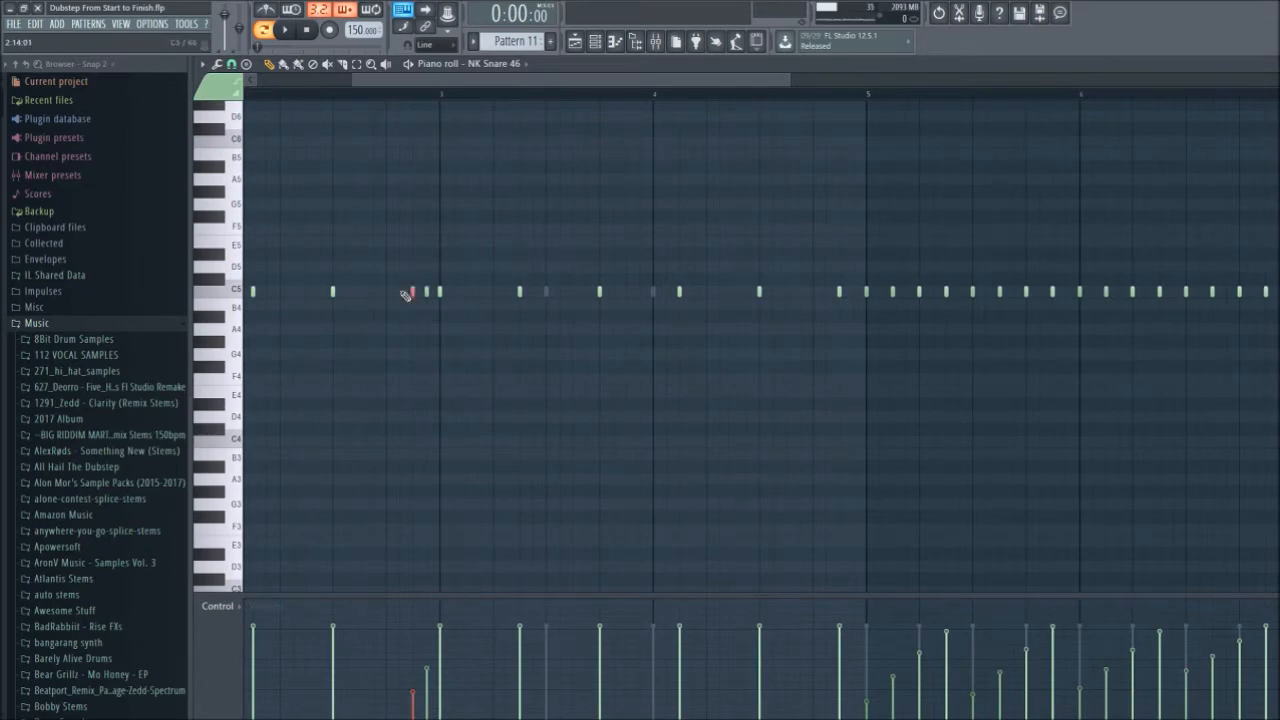
# - Play the snare build-up from bar 5 of the pattern
pyautogui.scroll(-2, 500, 331)
pyautogui.click(699, 101)
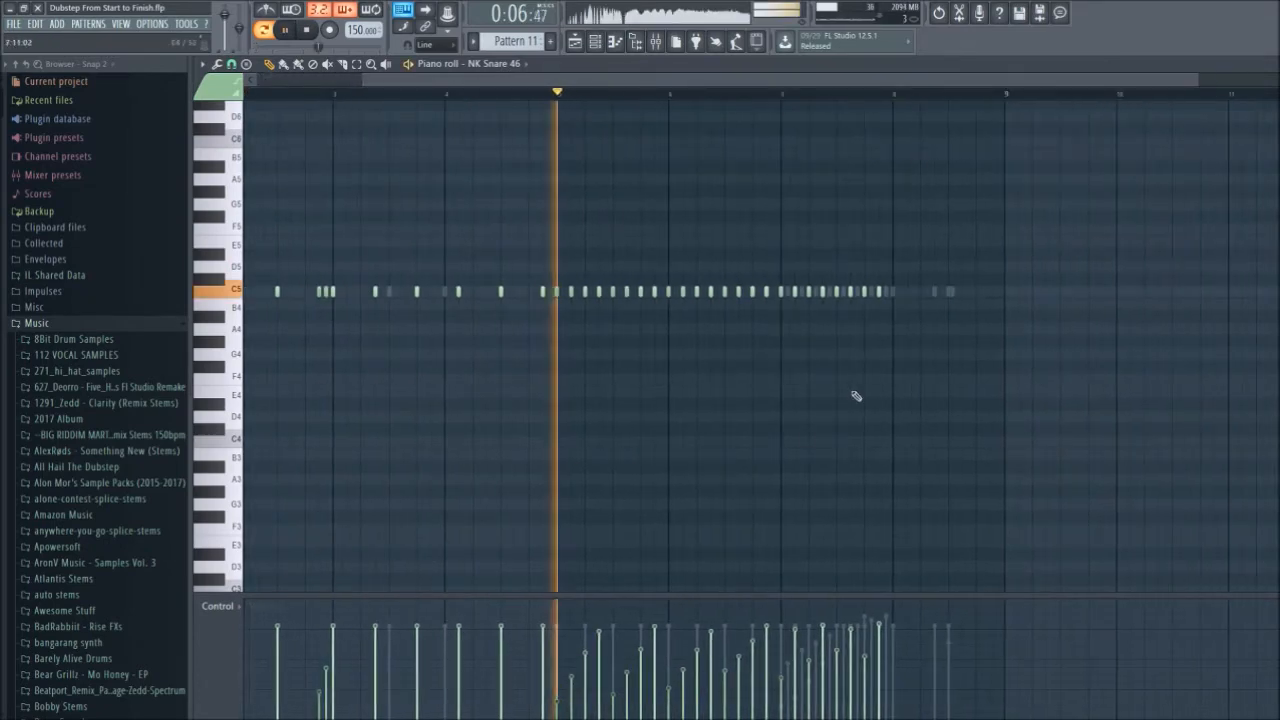
pyautogui.scroll(2, 894, 400)
pyautogui.scroll(-1, 654, 505)
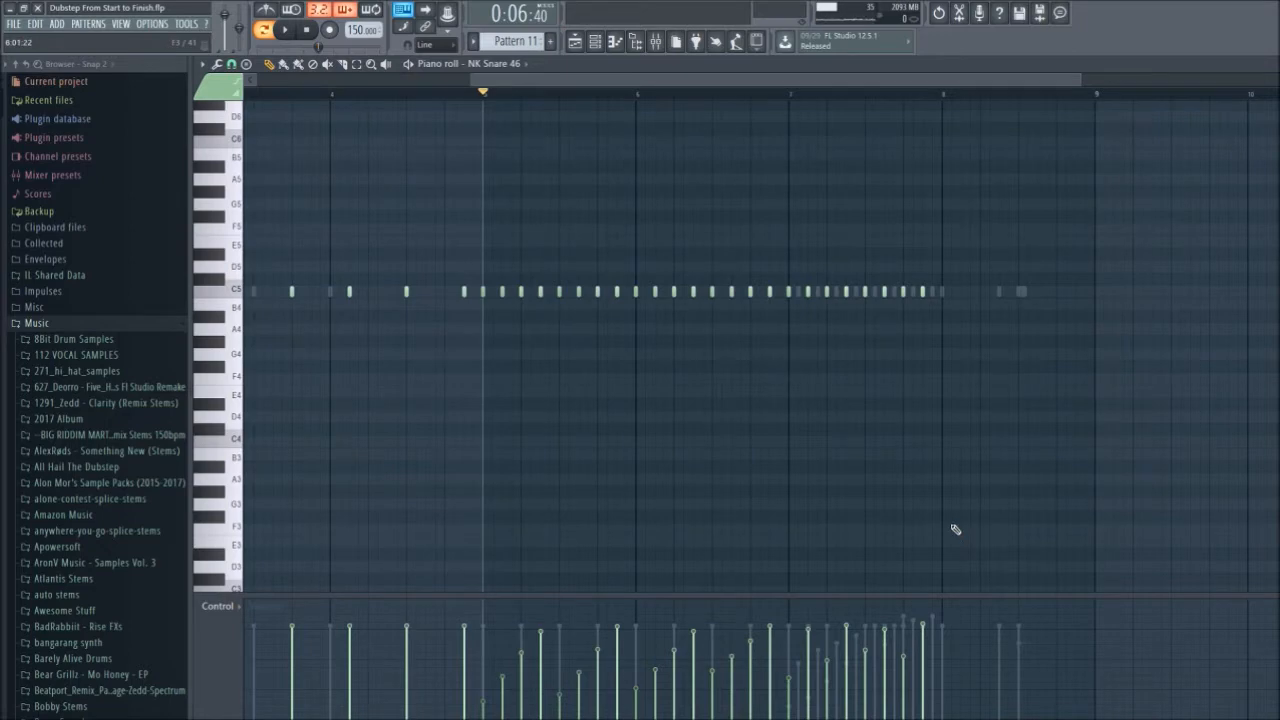
# - Show the snare notes' Fine pitch values and draw a rising ramp from bar 5 to bar 8
pyautogui.scroll(-2, 955, 529)
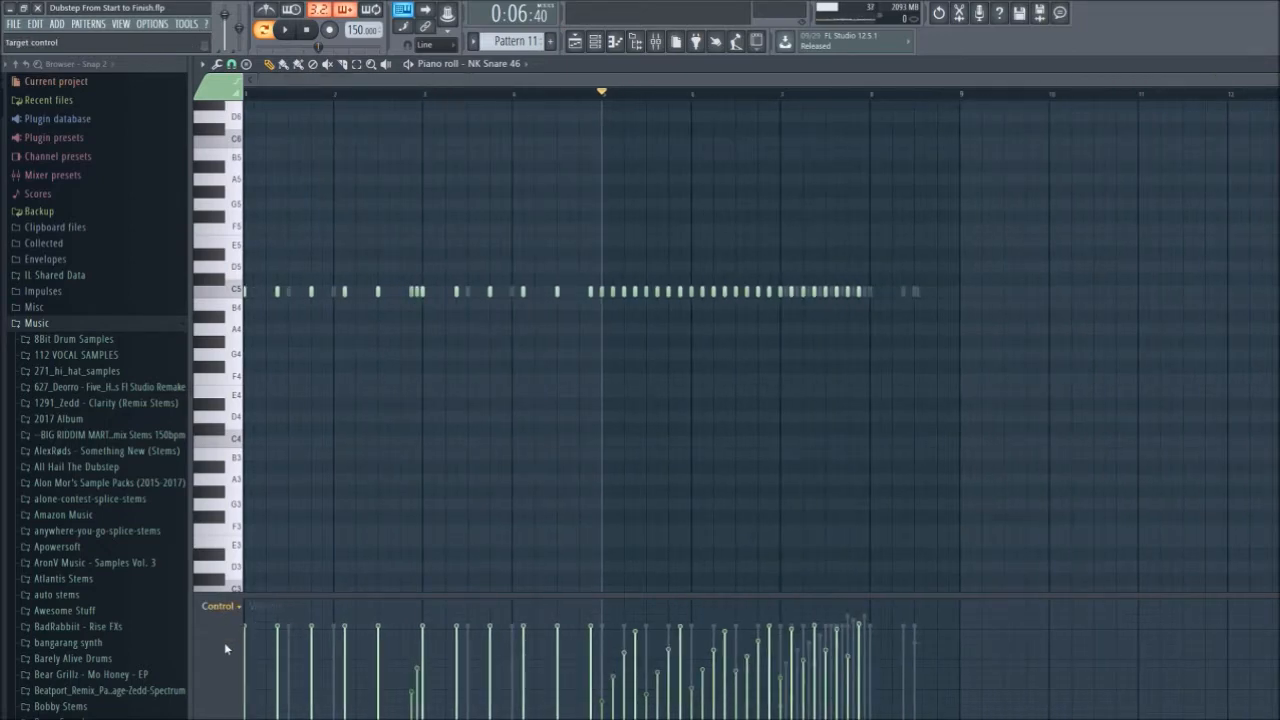
pyautogui.scroll(-2, 240, 708)
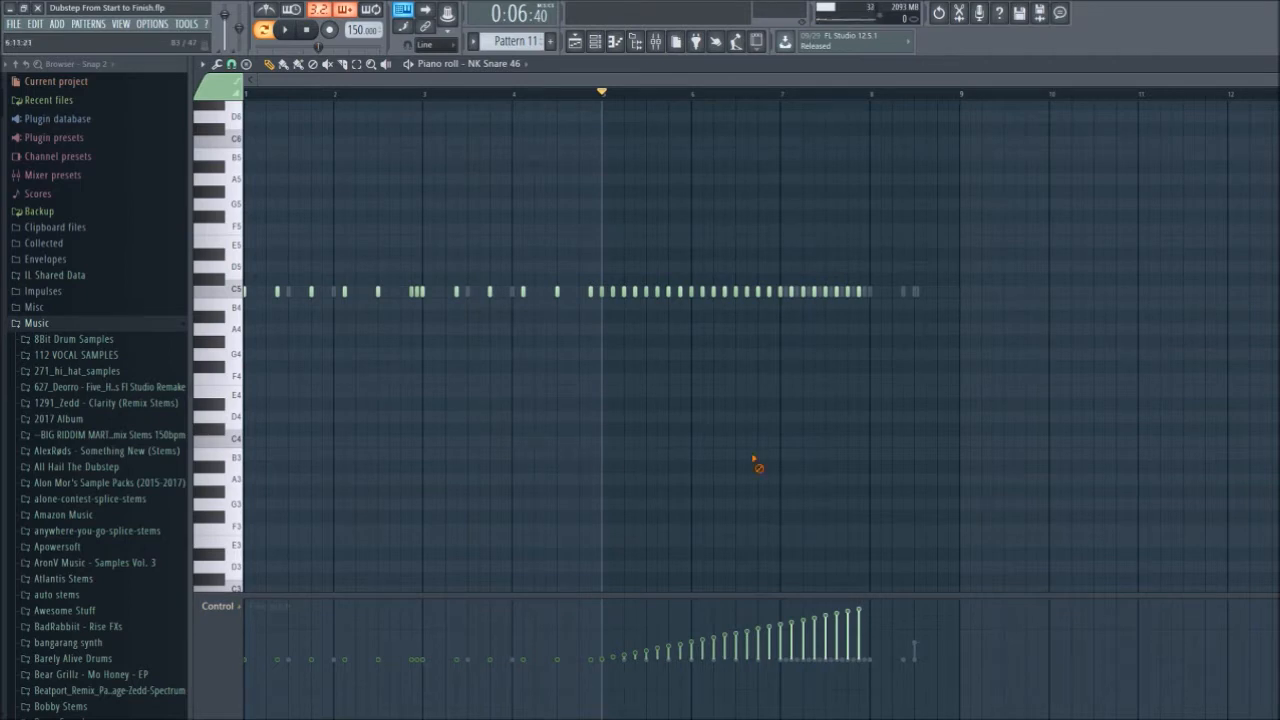
pyautogui.moveTo(606, 664)
pyautogui.mouseDown()
pyautogui.moveTo(775, 650)
pyautogui.moveTo(866, 612)
pyautogui.mouseUp()
# - Try a steadily falling Fine pitch ramp on the snare notes from bar 5 to bar 8 and play it back
pyautogui.moveTo(606, 661); pyautogui.dragTo(880, 708)
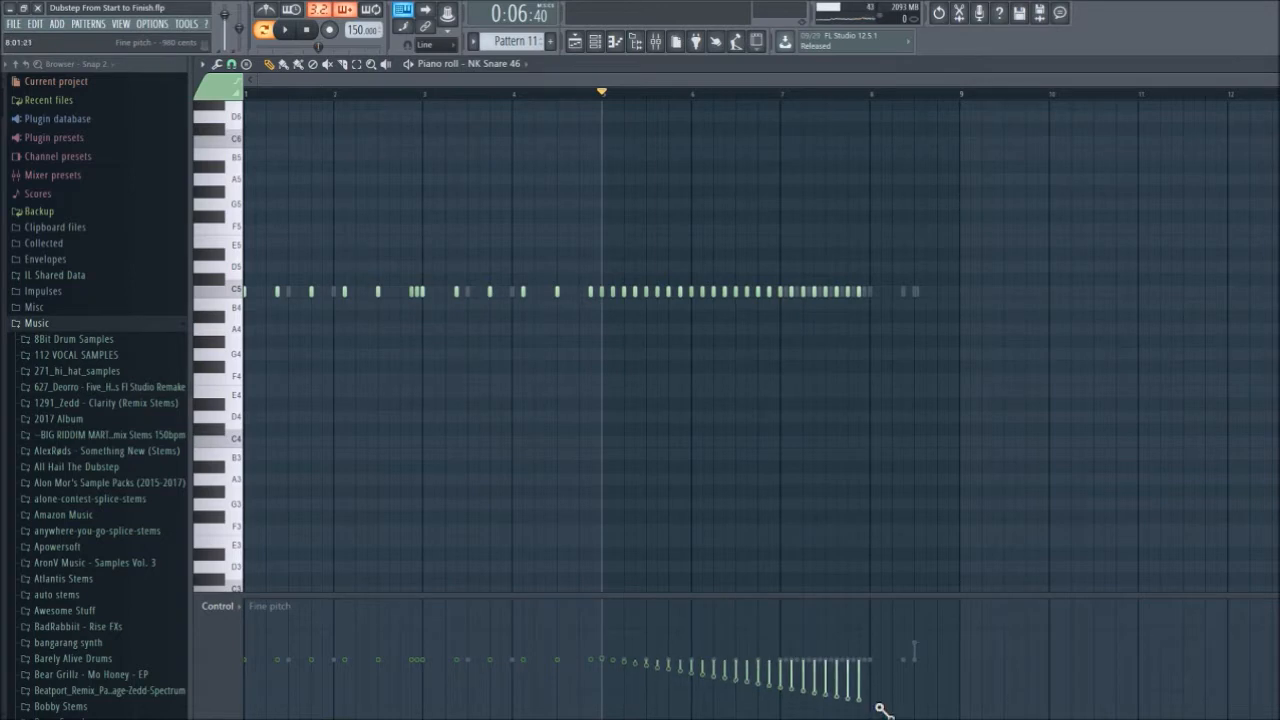
pyautogui.press('space')
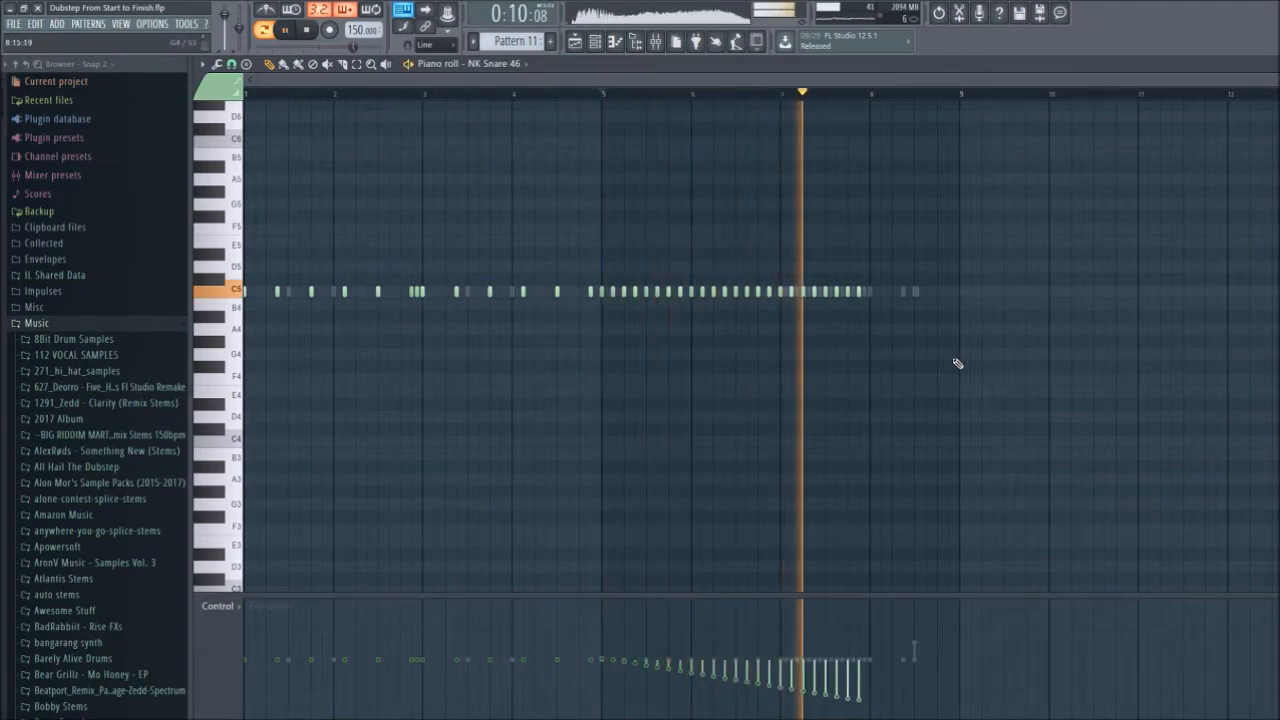
pyautogui.press('space')
# - Try a steep Fine pitch rise on the snare notes from bar 7 to bar 8 and play it back
pyautogui.moveTo(780, 685)
pyautogui.mouseDown()
pyautogui.moveTo(848, 647)
pyautogui.moveTo(880, 609)
pyautogui.mouseUp()
pyautogui.press('space')
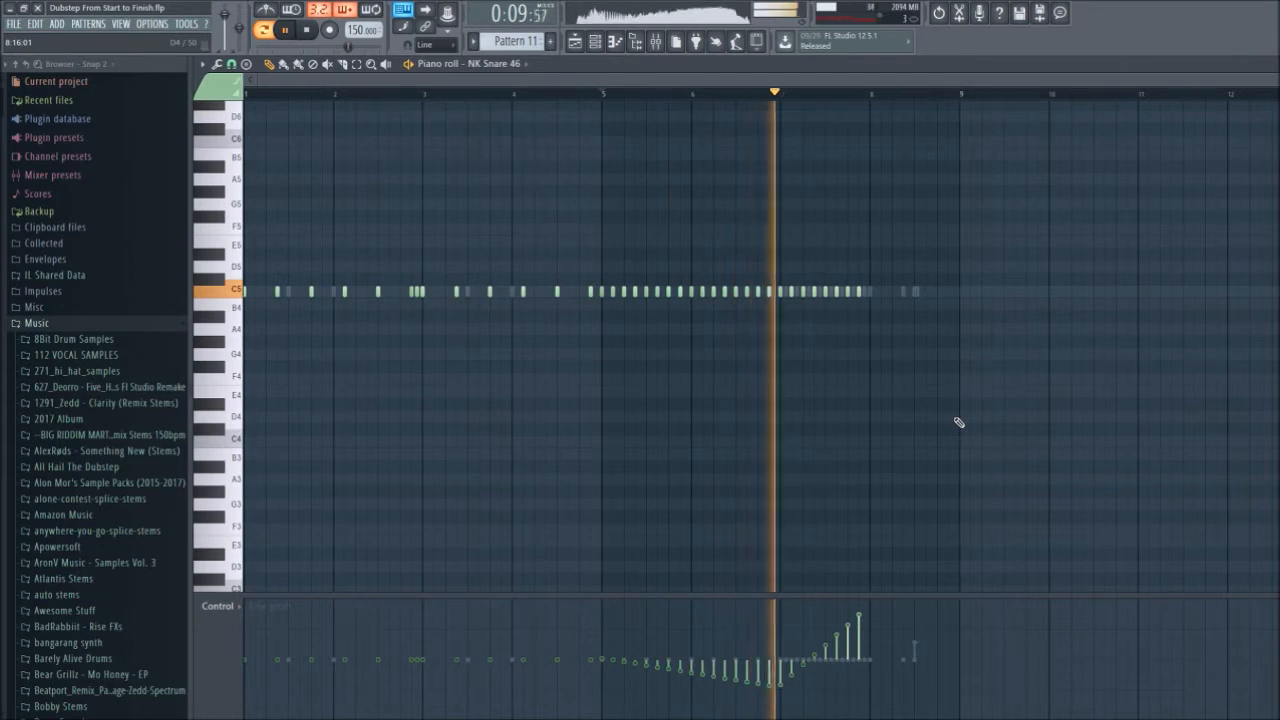
pyautogui.press('space')
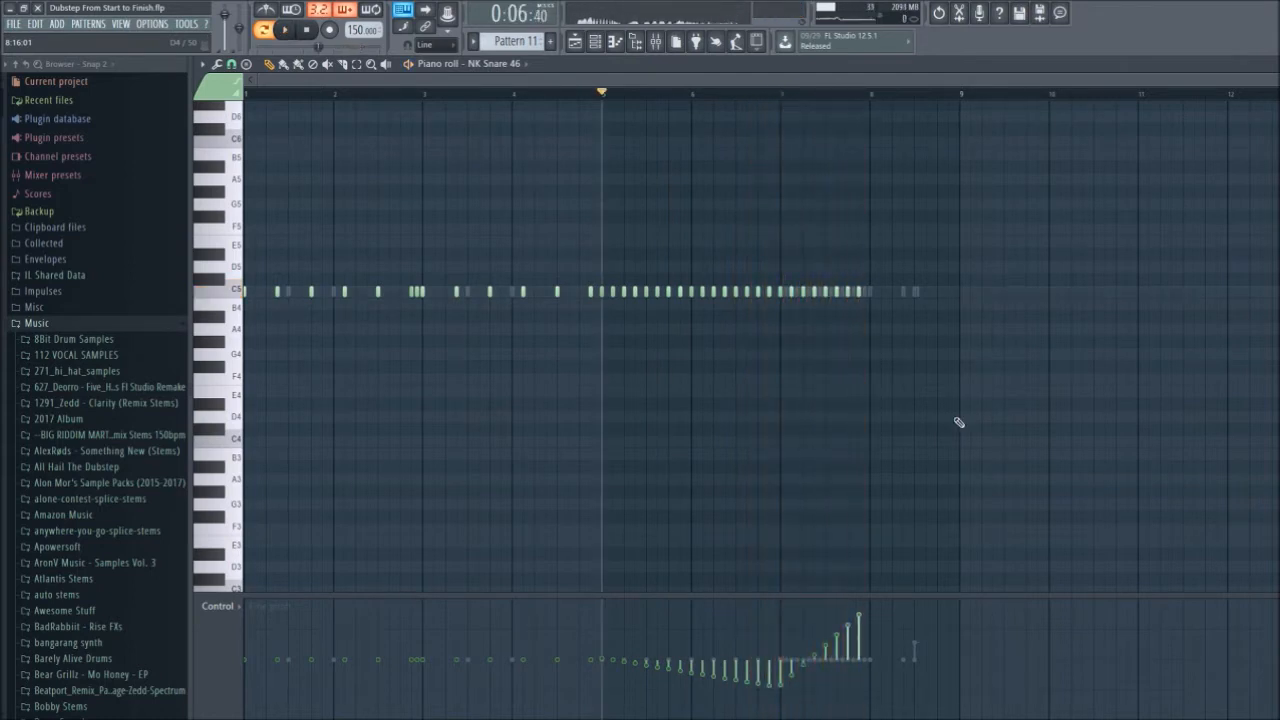
# - Redraw the snare's Fine pitch as one rising ramp from bar 5 to bar 8 and return to the playlist
pyautogui.moveTo(604, 664); pyautogui.dragTo(882, 618)
pyautogui.click(1272, 64)
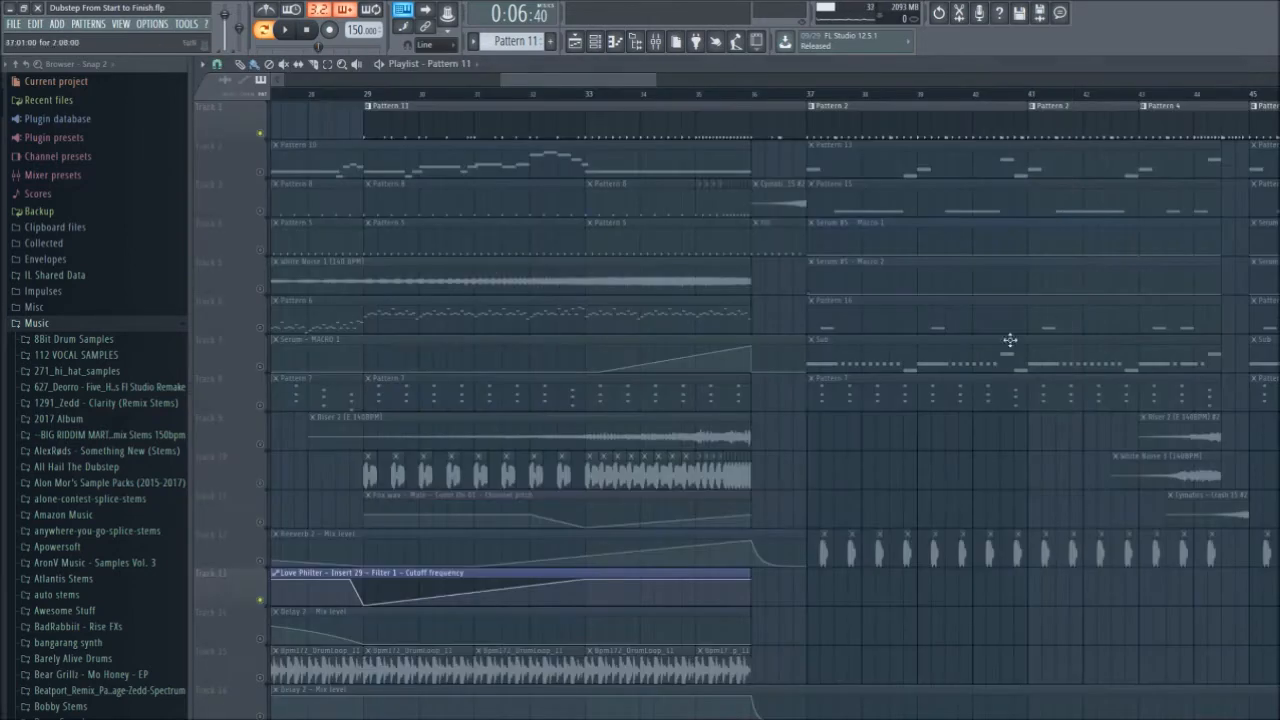
# - Leave only track 3 audible in the playlist, muting track 4, and save the project
pyautogui.click(261, 211)
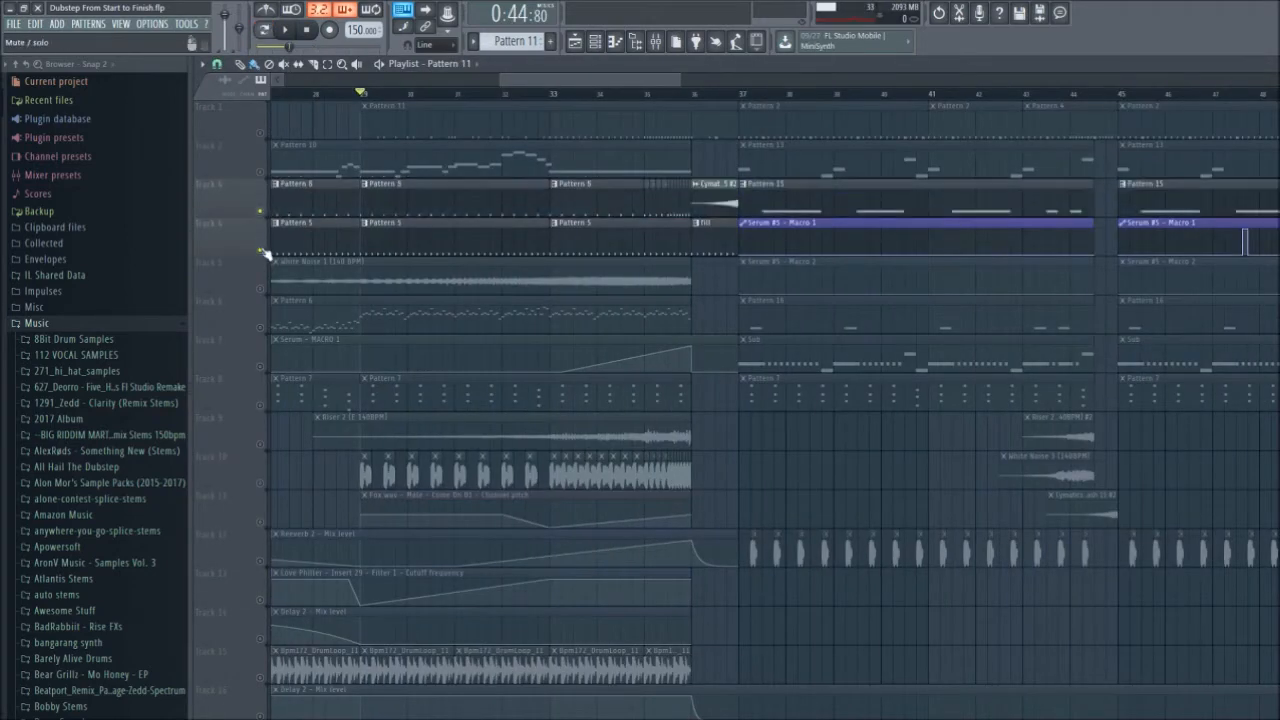
pyautogui.click(261, 250)
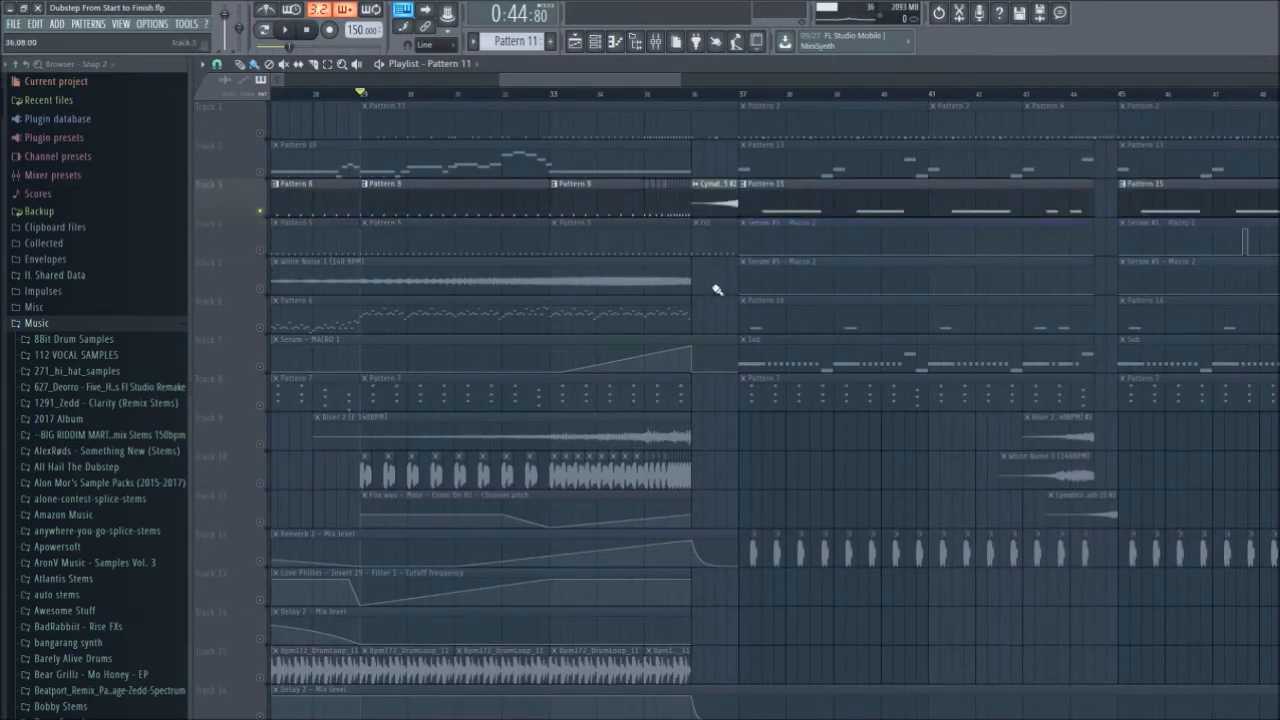
pyautogui.hotkey('ctrl', 's')
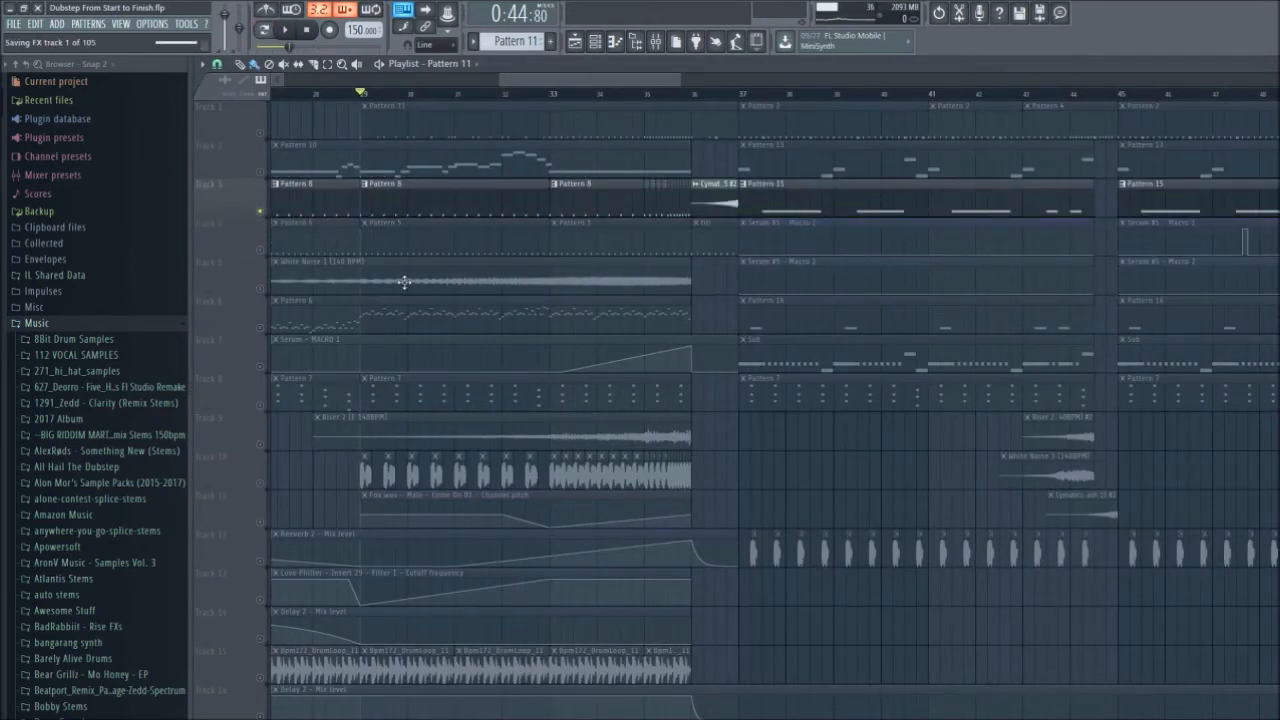
# - Play track 3 from bar 29 and open its Pattern 8 in the channel rack
pyautogui.scroll(2, 396, 271)
pyautogui.press('space')
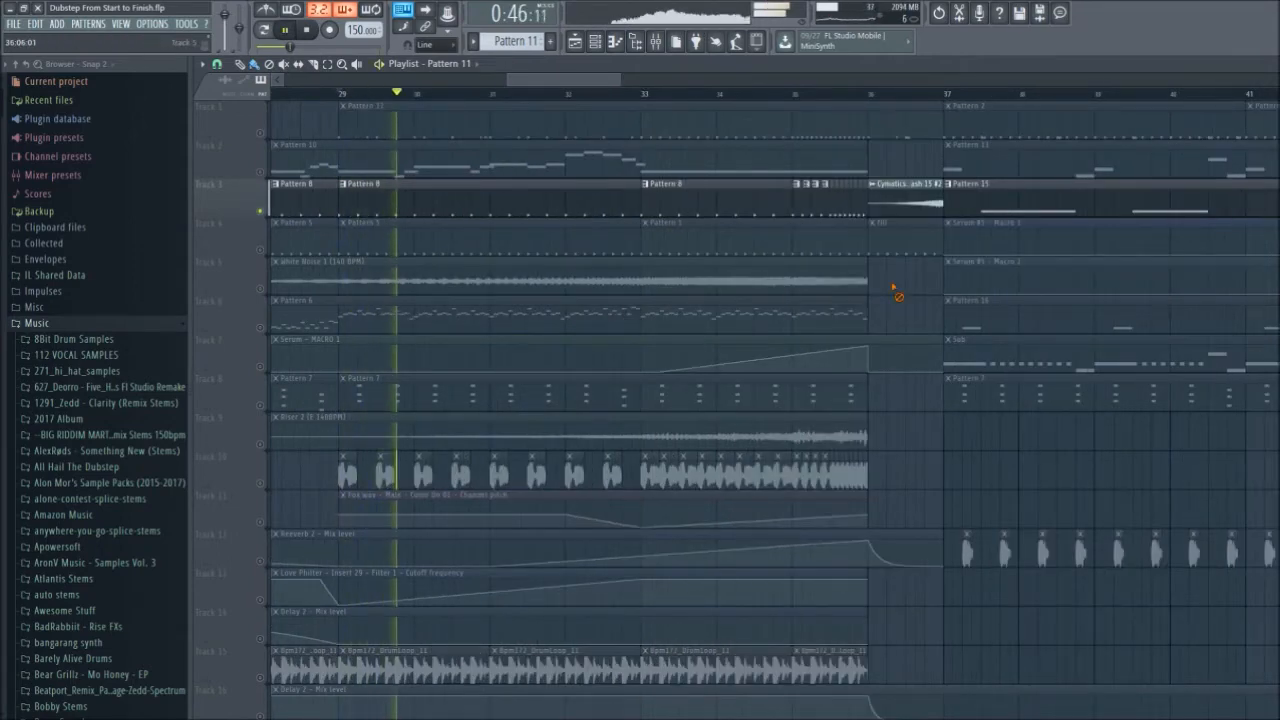
pyautogui.press('space')
pyautogui.press('F6')
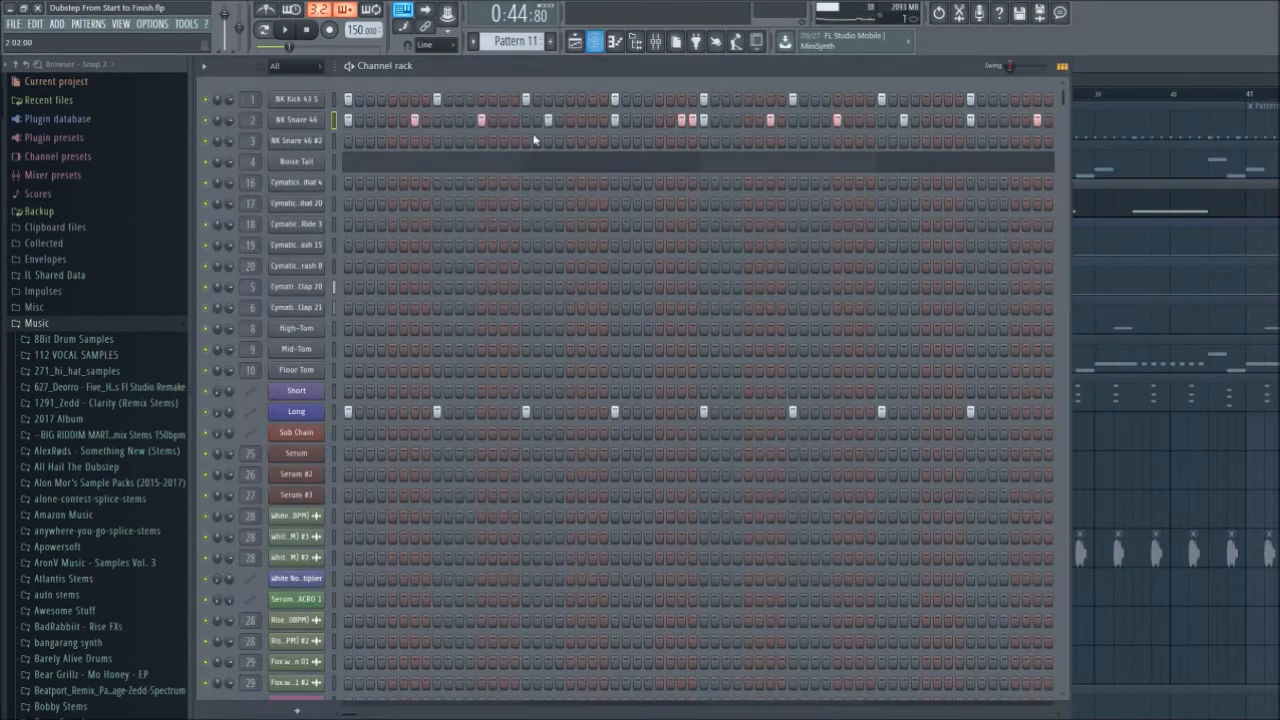
pyautogui.click(1159, 371)
pyautogui.click(567, 216)
pyautogui.click(597, 44)
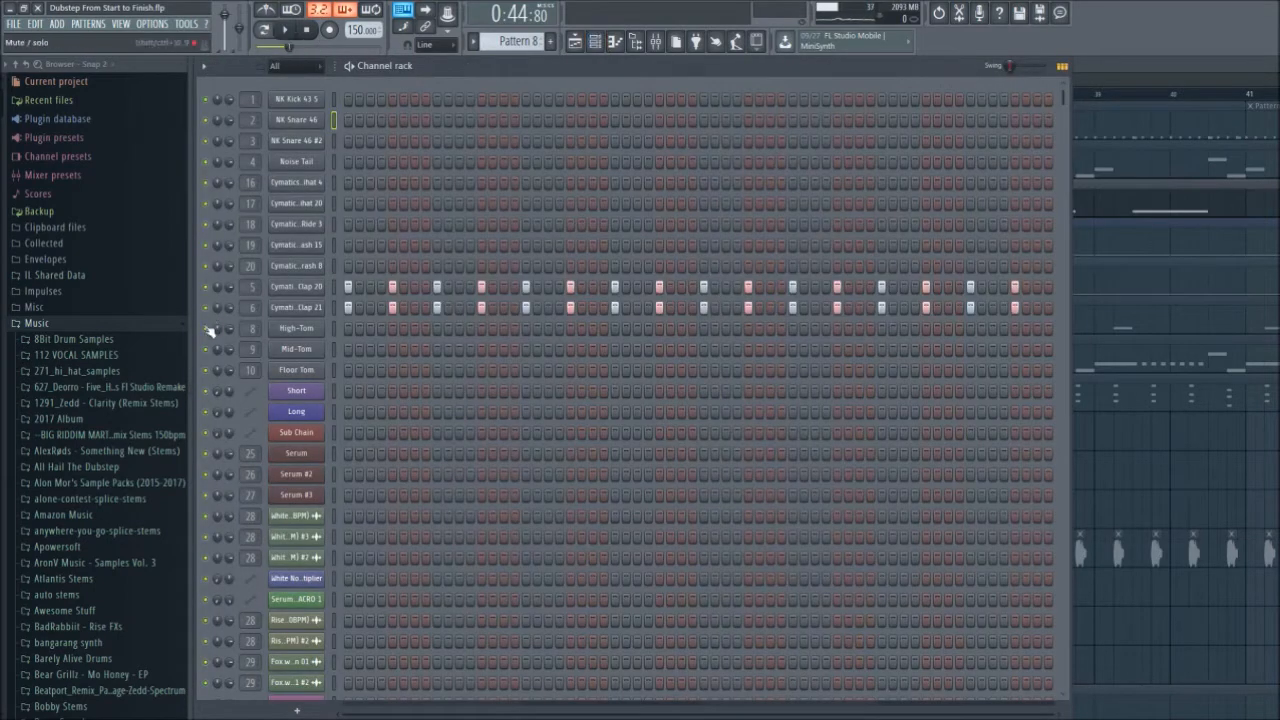
# - Solo the Clap 20 channel in Pattern 8 and play it back
pyautogui.rightClick(207, 288)
pyautogui.press('space')
pyautogui.press('space')
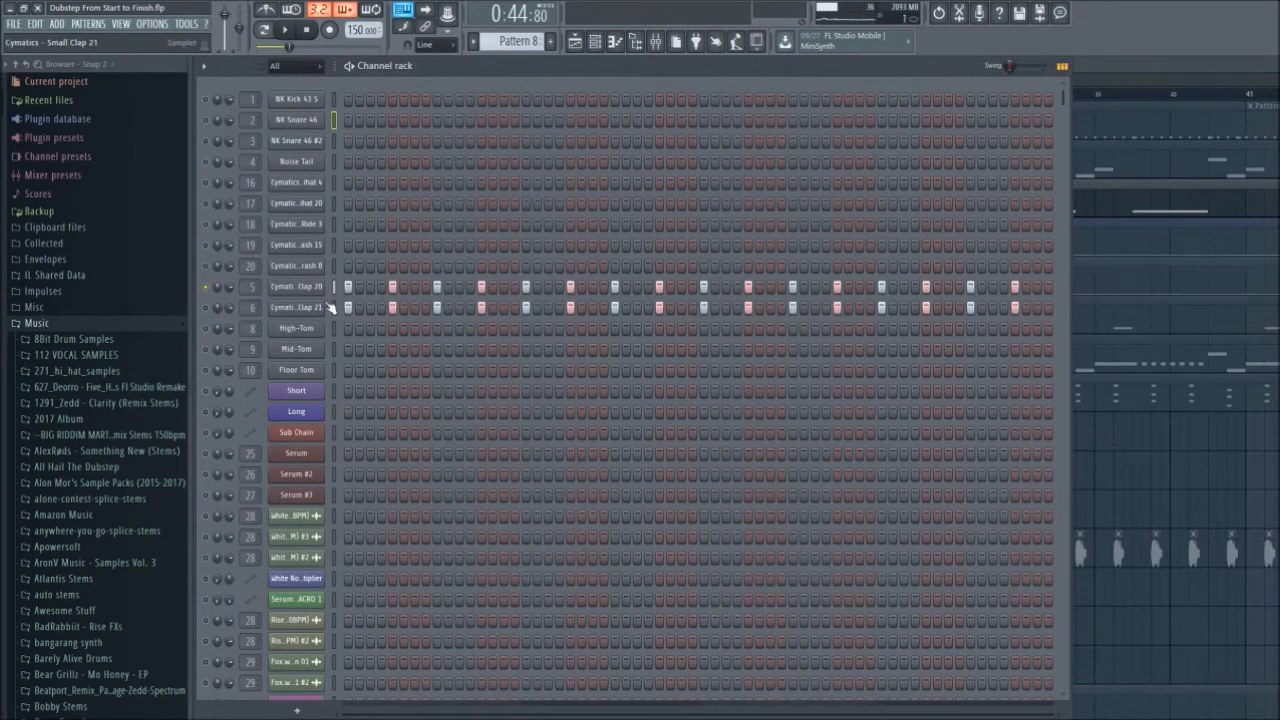
pyautogui.rightClick(207, 288)
pyautogui.press('space')
pyautogui.press('space')
# - Play the Clap 21 channel without Clap 20, unmute Clap 20 again and return to the playlist
pyautogui.click(206, 309)
pyautogui.click(207, 288)
pyautogui.press('space')
pyautogui.press('space')
pyautogui.click(207, 288)
pyautogui.press('F6')
# - Play the rapidly repeating clap clips on track 3 from bar 35 and move the play position back to bar 29
pyautogui.click(793, 93)
pyautogui.scroll(3, 870, 280)
pyautogui.press('space')
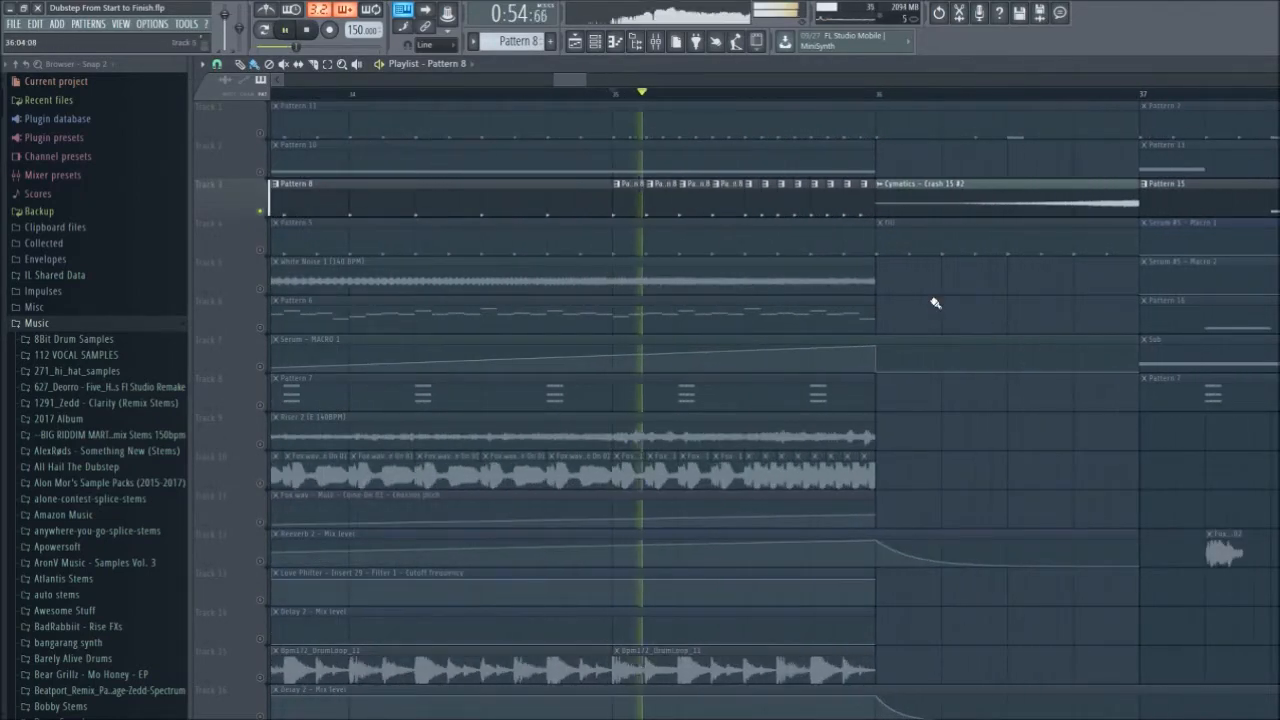
pyautogui.scroll(-5, 930, 304)
pyautogui.press('space')
pyautogui.scroll(1, 482, 181)
pyautogui.click(678, 97)
pyautogui.moveTo(499, 84); pyautogui.dragTo(547, 84)
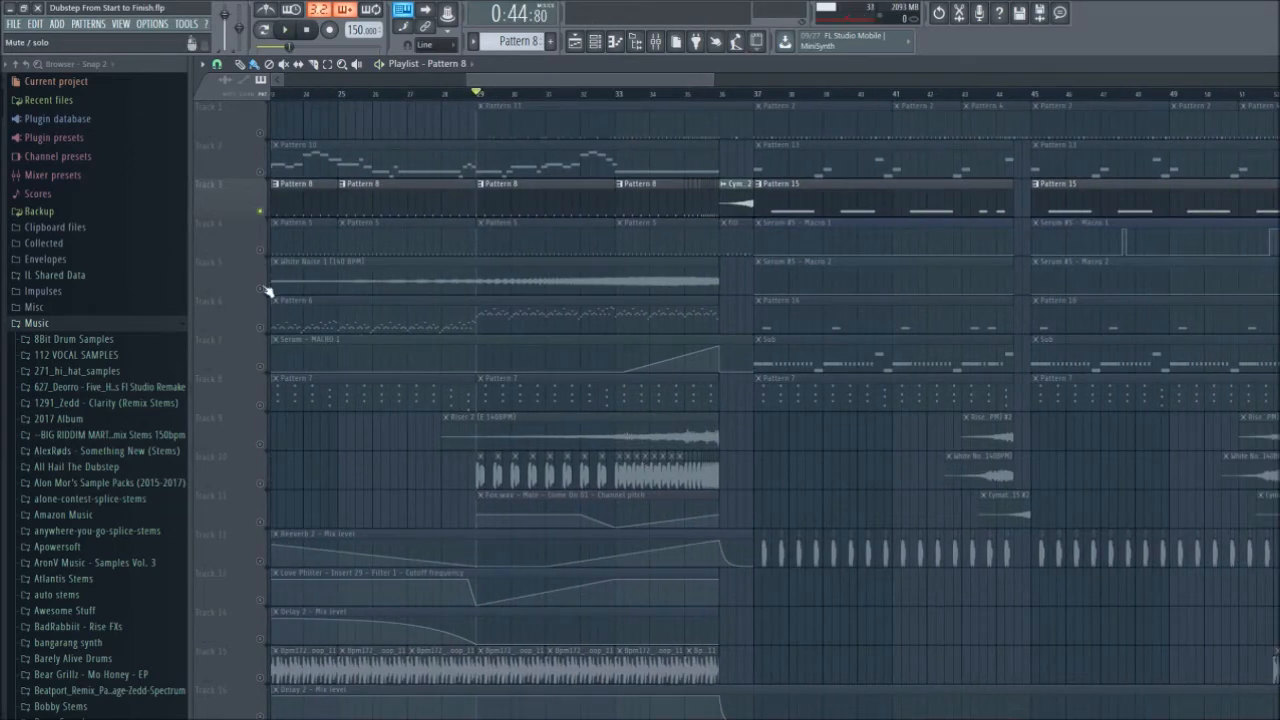
# - Solo track 4 with the Pattern 5 clips and set the play position to bar 33
pyautogui.rightClick(262, 252)
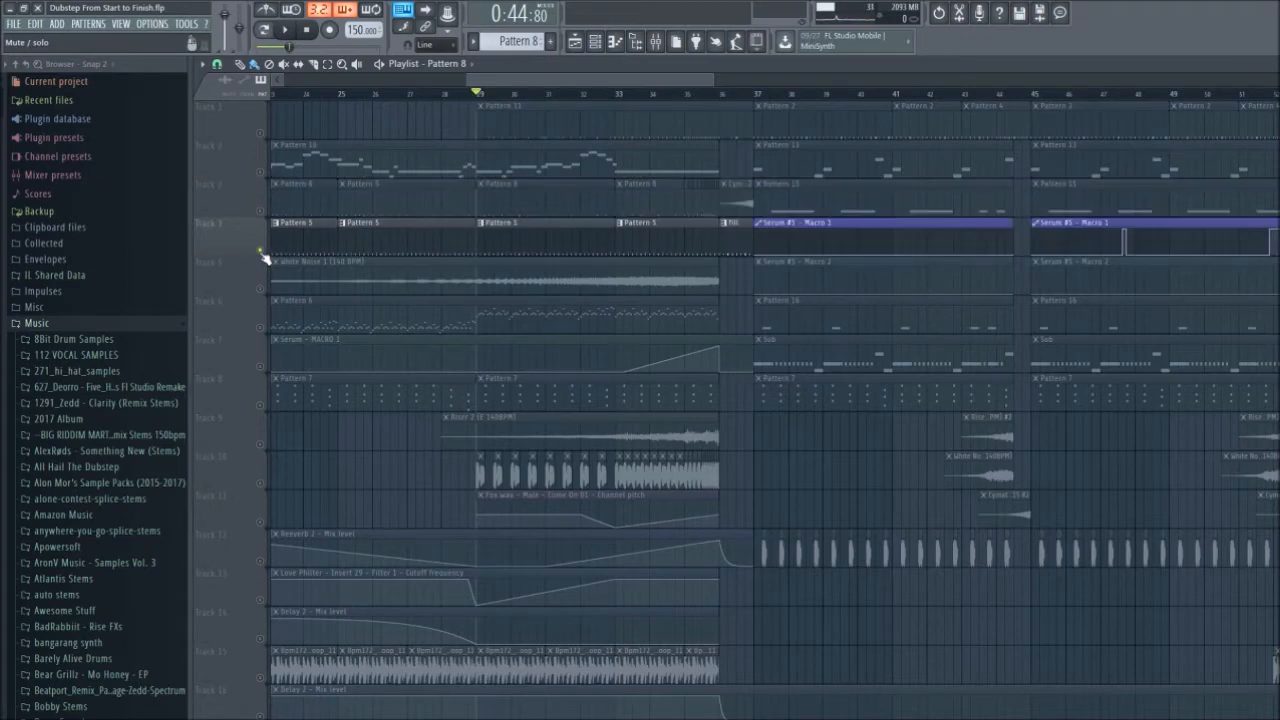
pyautogui.scroll(-4, 278, 548)
pyautogui.scroll(4, 880, 429)
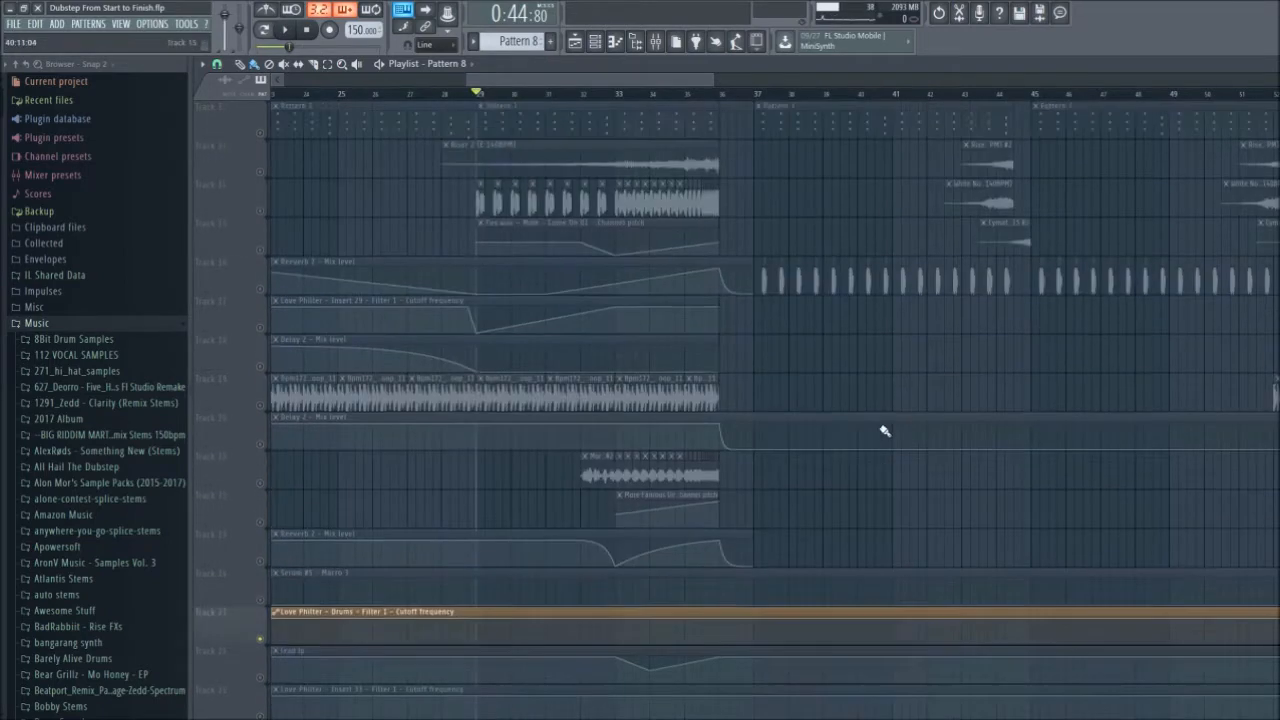
pyautogui.scroll(2, 640, 383)
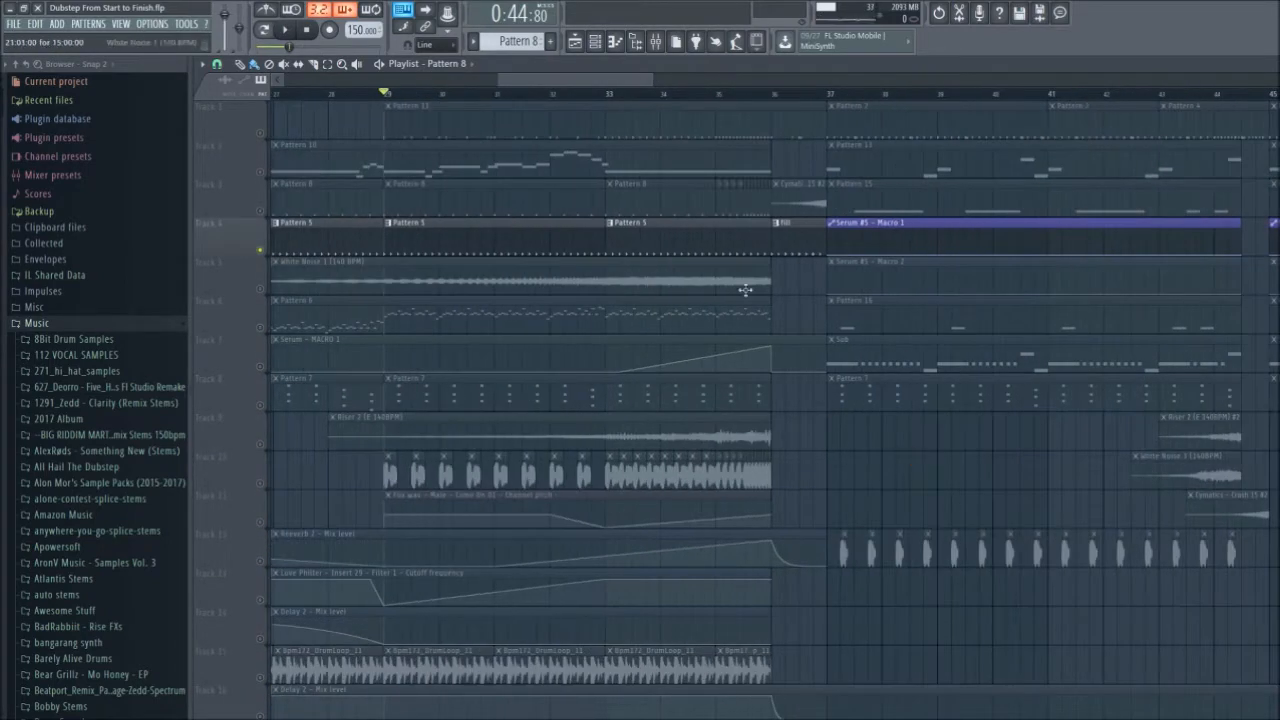
pyautogui.click(608, 94)
pyautogui.scroll(-5, 582, 183)
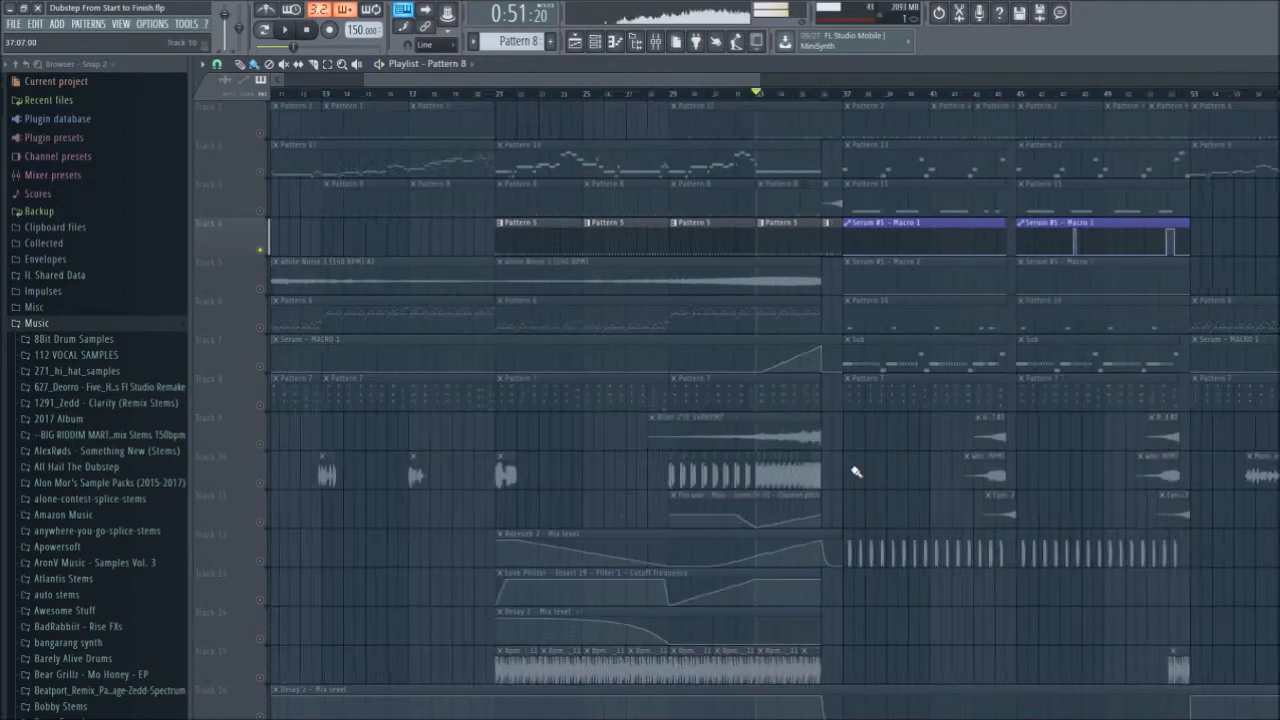
pyautogui.scroll(3, 816, 363)
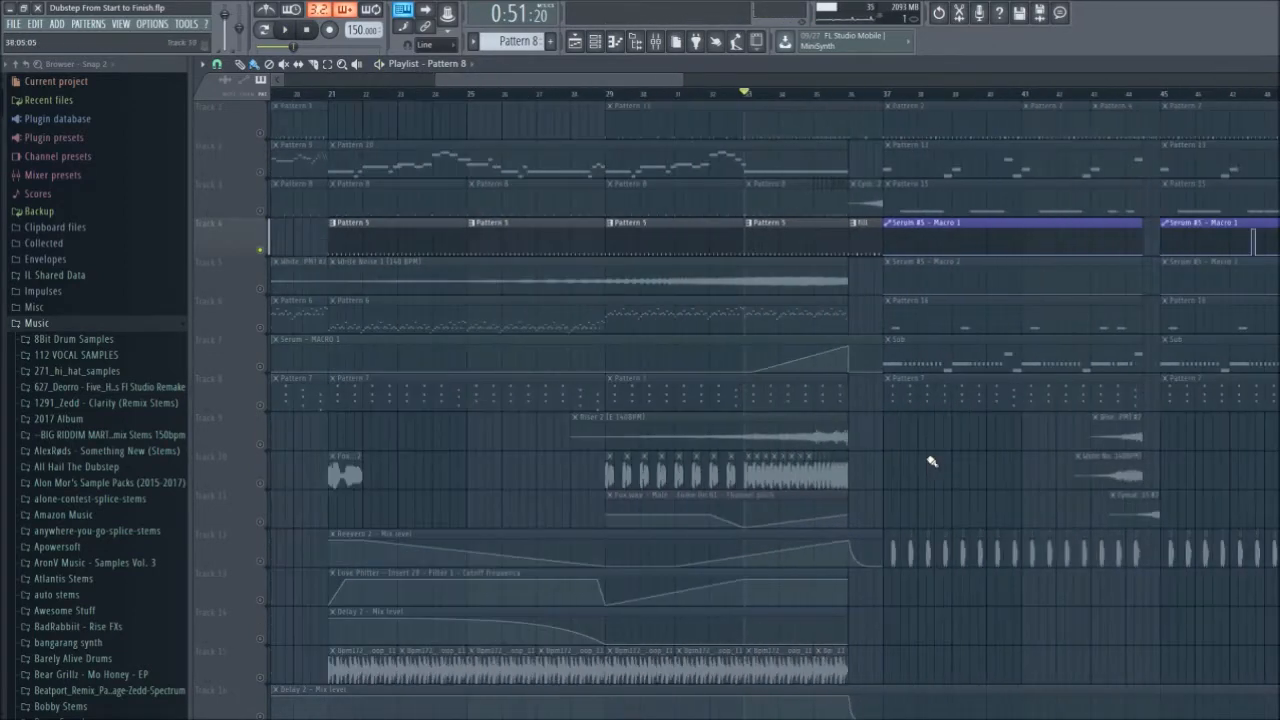
pyautogui.scroll(4, 930, 461)
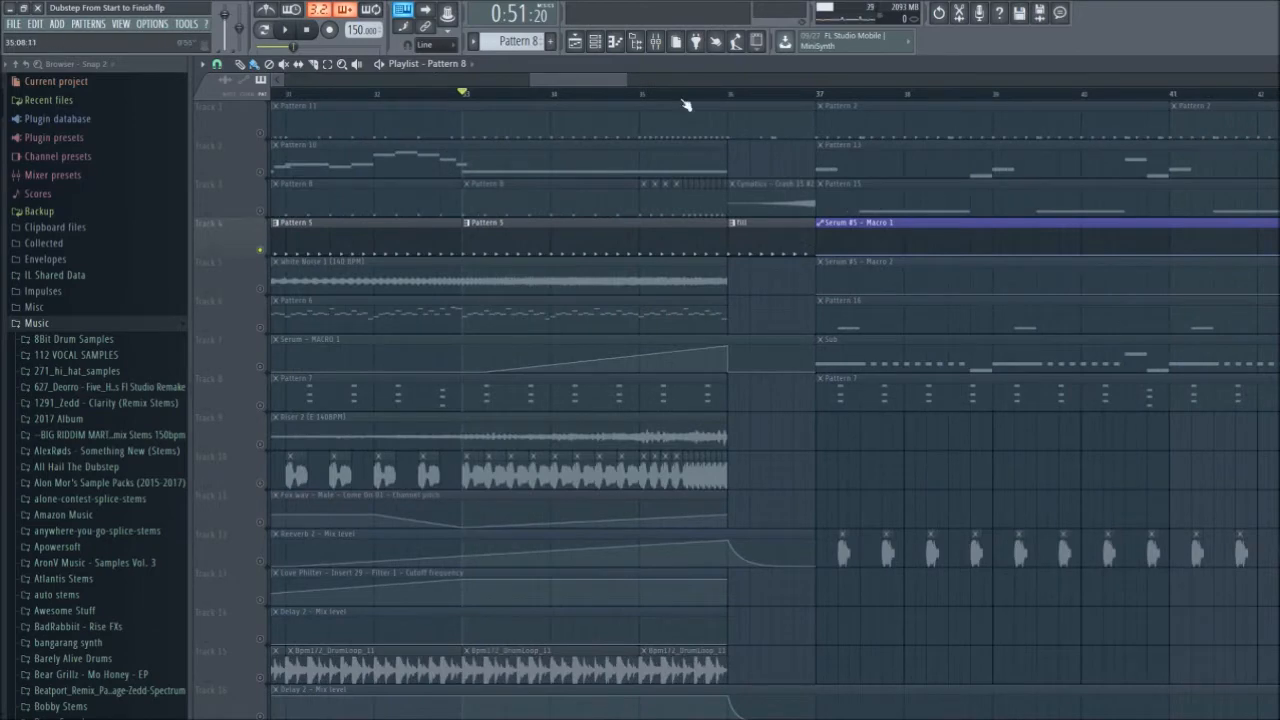
# - Play the fill pattern from bar 36 while viewing its steps in the channel rack
pyautogui.click(728, 94)
pyautogui.moveTo(606, 79); pyautogui.dragTo(642, 80)
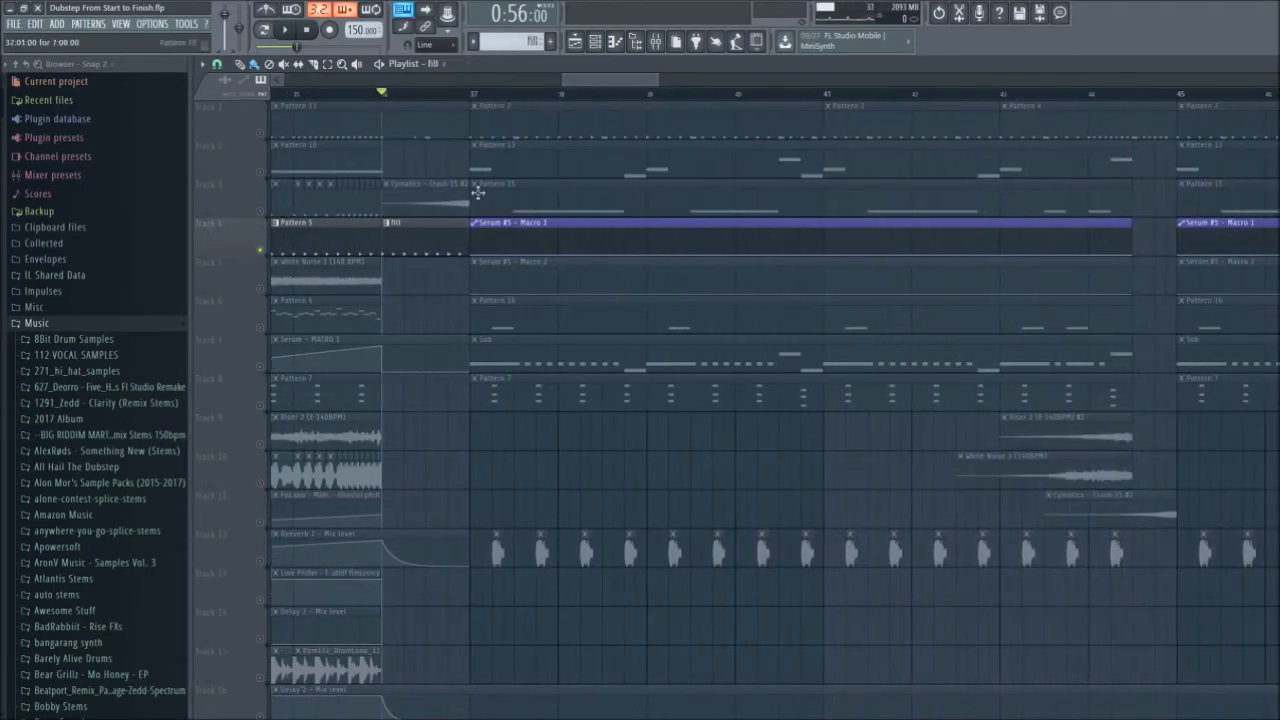
pyautogui.click(598, 43)
pyautogui.press('space')
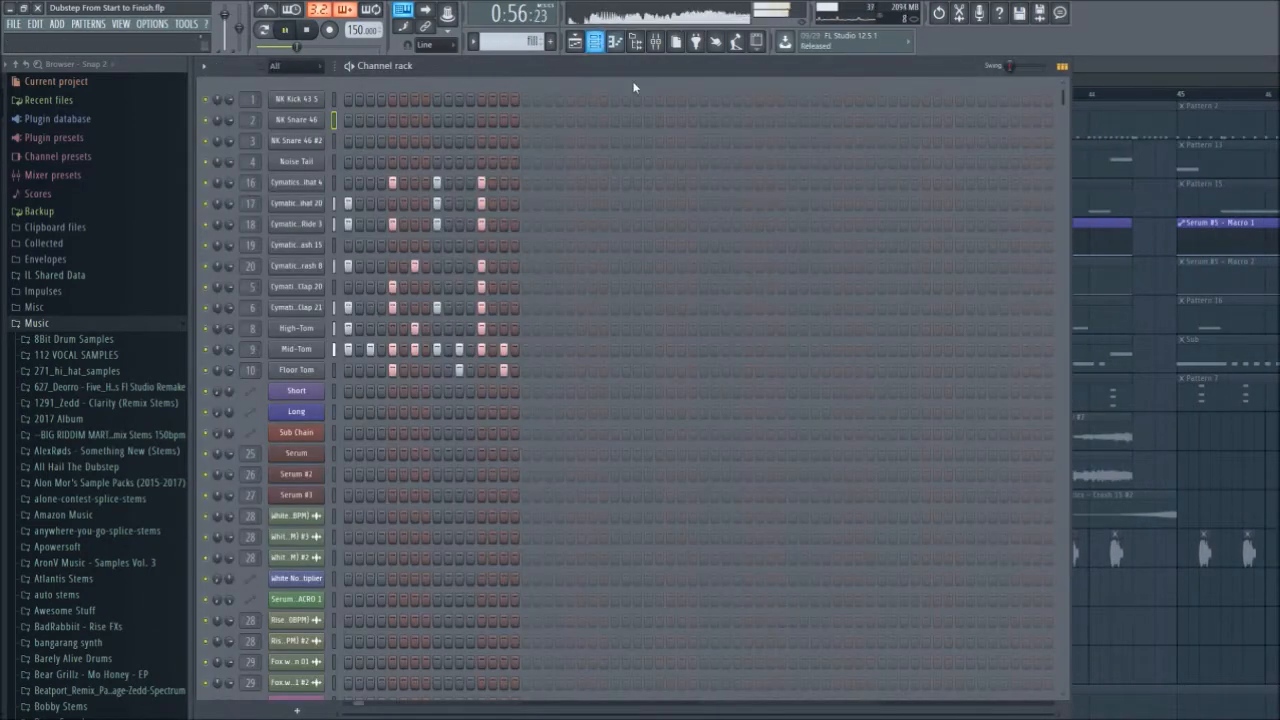
pyautogui.click(1168, 646)
pyautogui.press('space')
# - Examine the fill's Hihat 20 and Mid-Tom notes and velocities in the piano roll, and return to the playlist
pyautogui.doubleClick(443, 240)
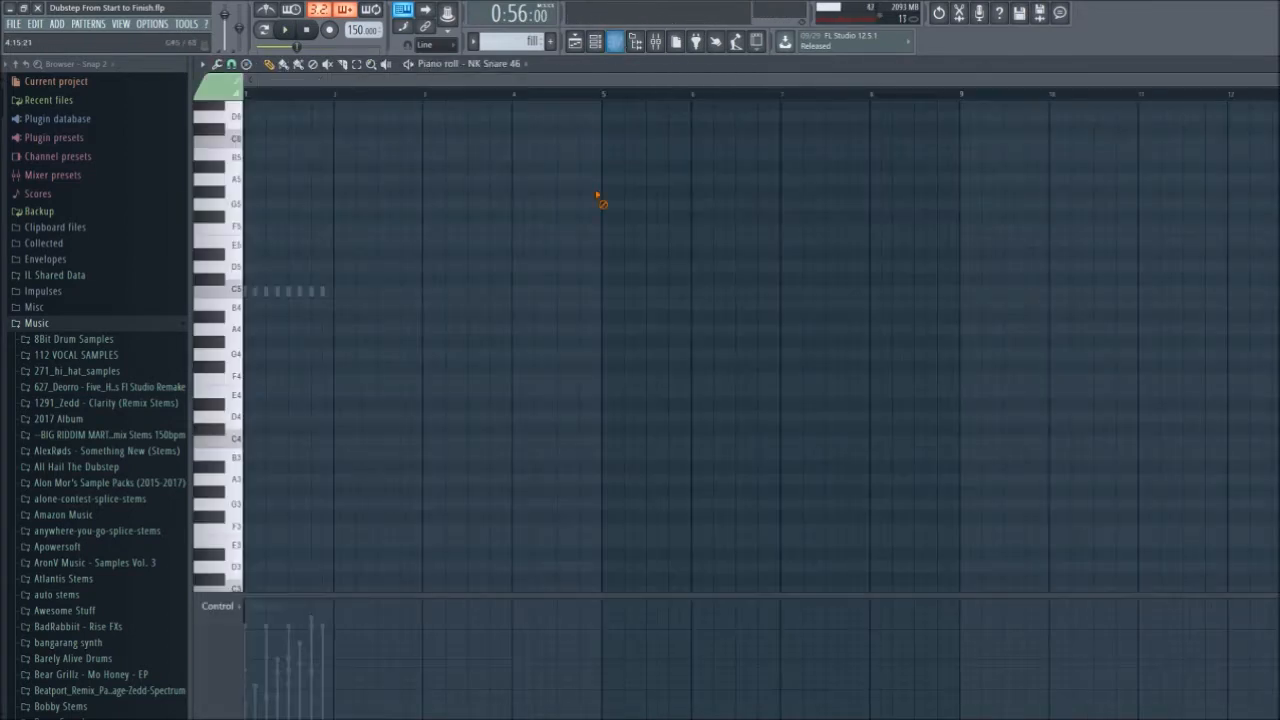
pyautogui.doubleClick(350, 294)
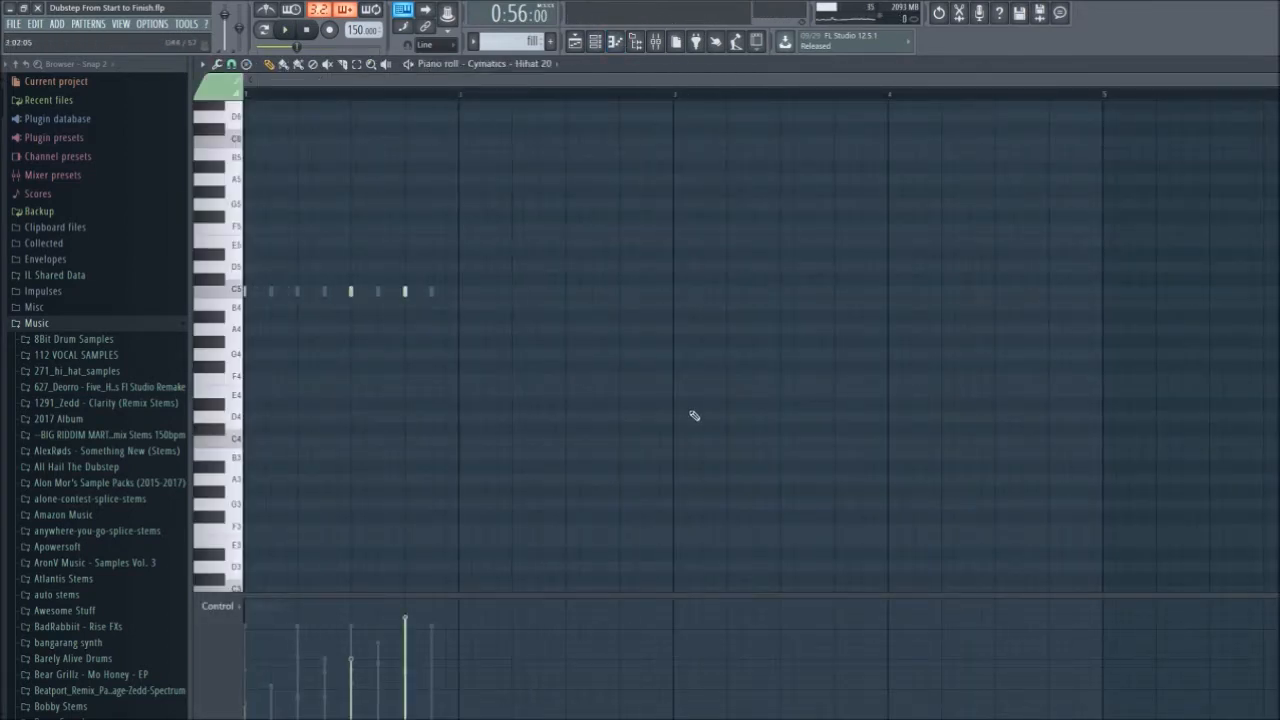
pyautogui.doubleClick(431, 291)
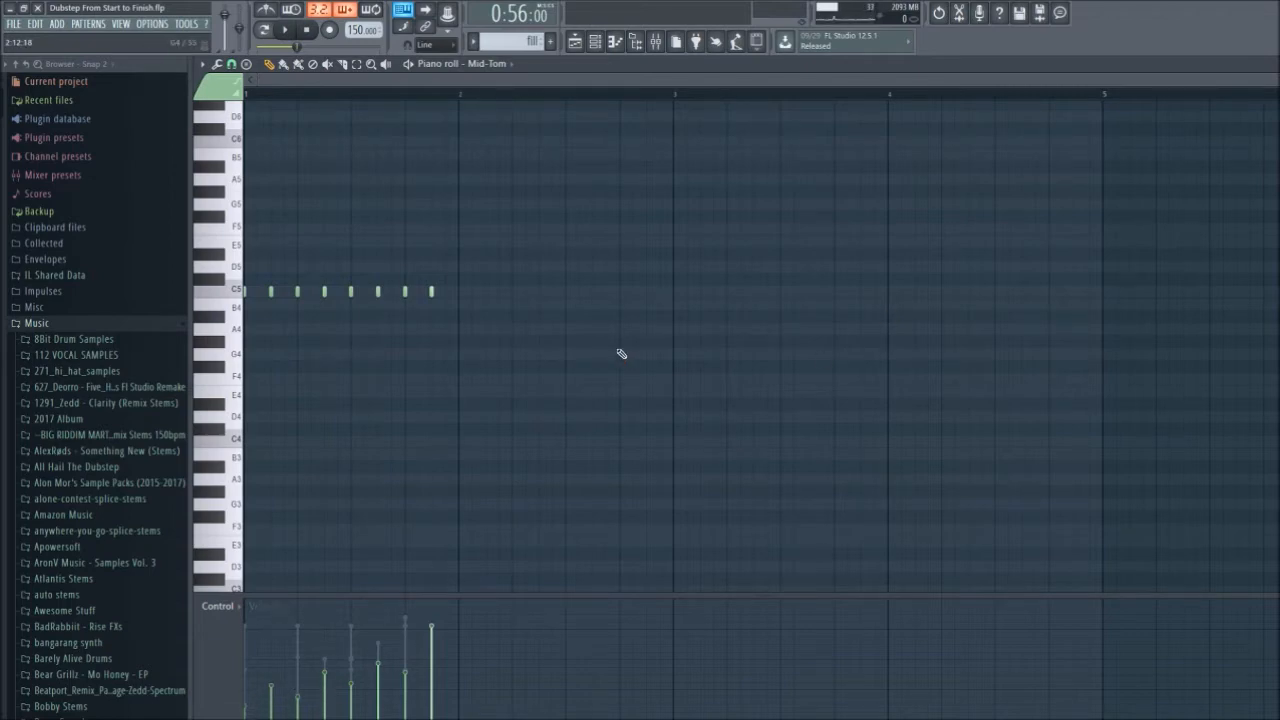
pyautogui.press('F5')
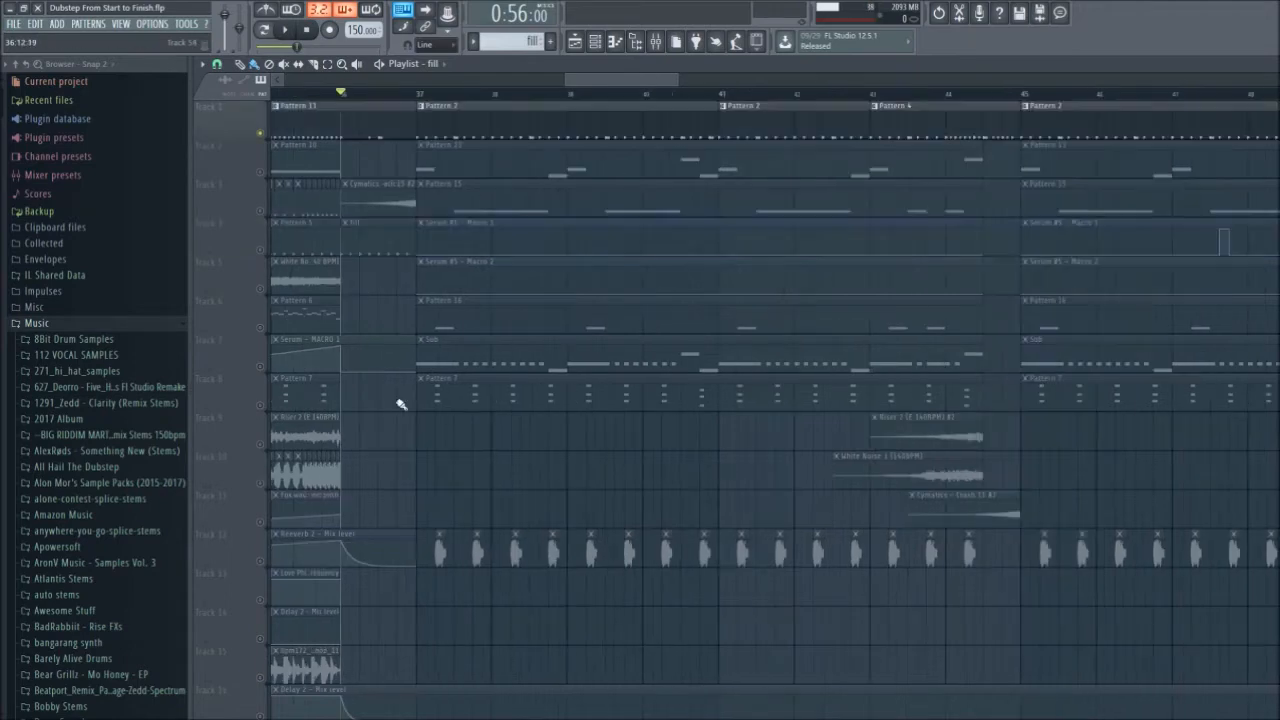
# - Unmute track 4 alongside track 1 and play the fill with the kick and snare from bar 36
pyautogui.scroll(3, 373, 394)
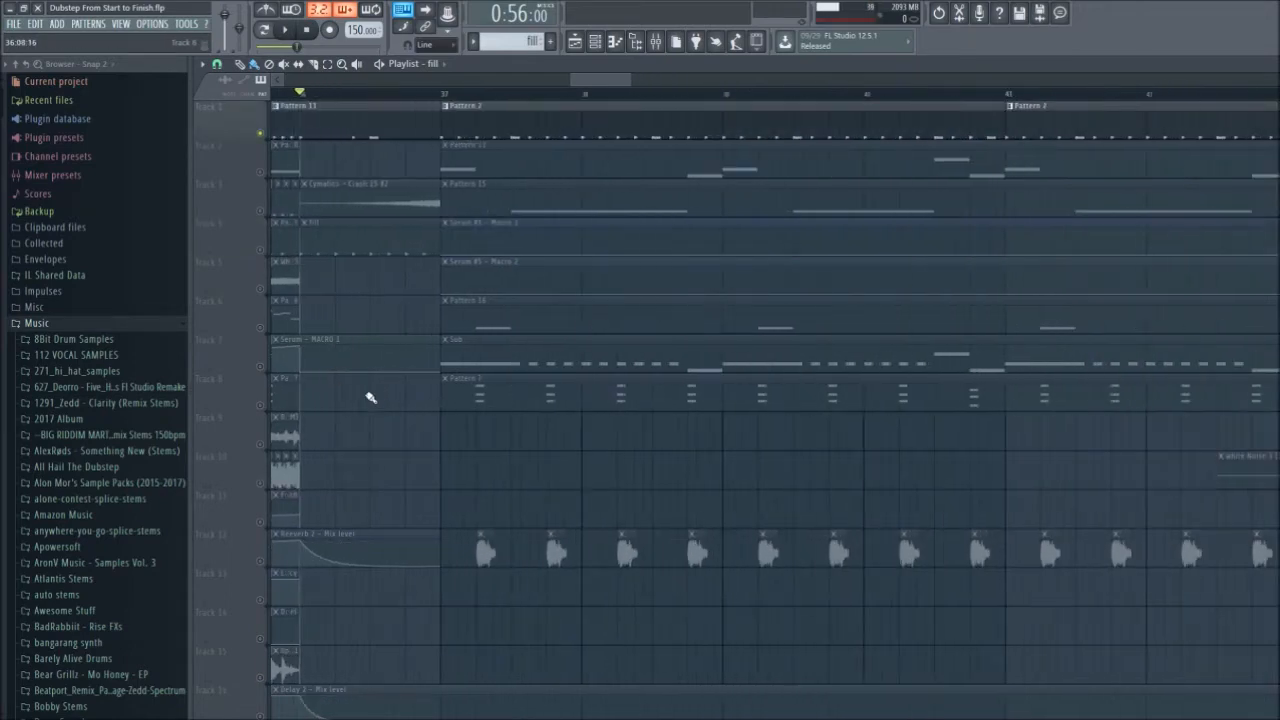
pyautogui.press('space')
pyautogui.scroll(-3, 385, 308)
pyautogui.scroll(-7, 388, 250)
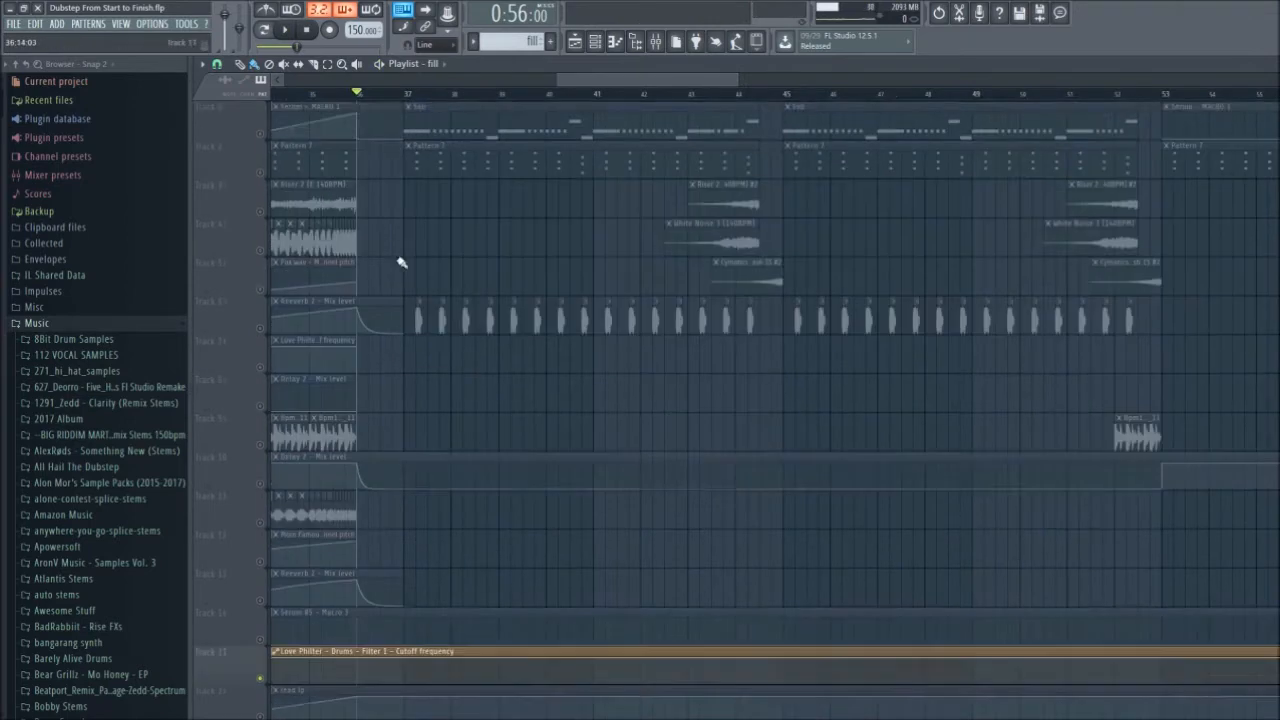
pyautogui.scroll(-5, 408, 310)
pyautogui.scroll(7, 490, 440)
pyautogui.scroll(3, 576, 400)
pyautogui.click(259, 250)
pyautogui.press('space')
pyautogui.scroll(4, 600, 430)
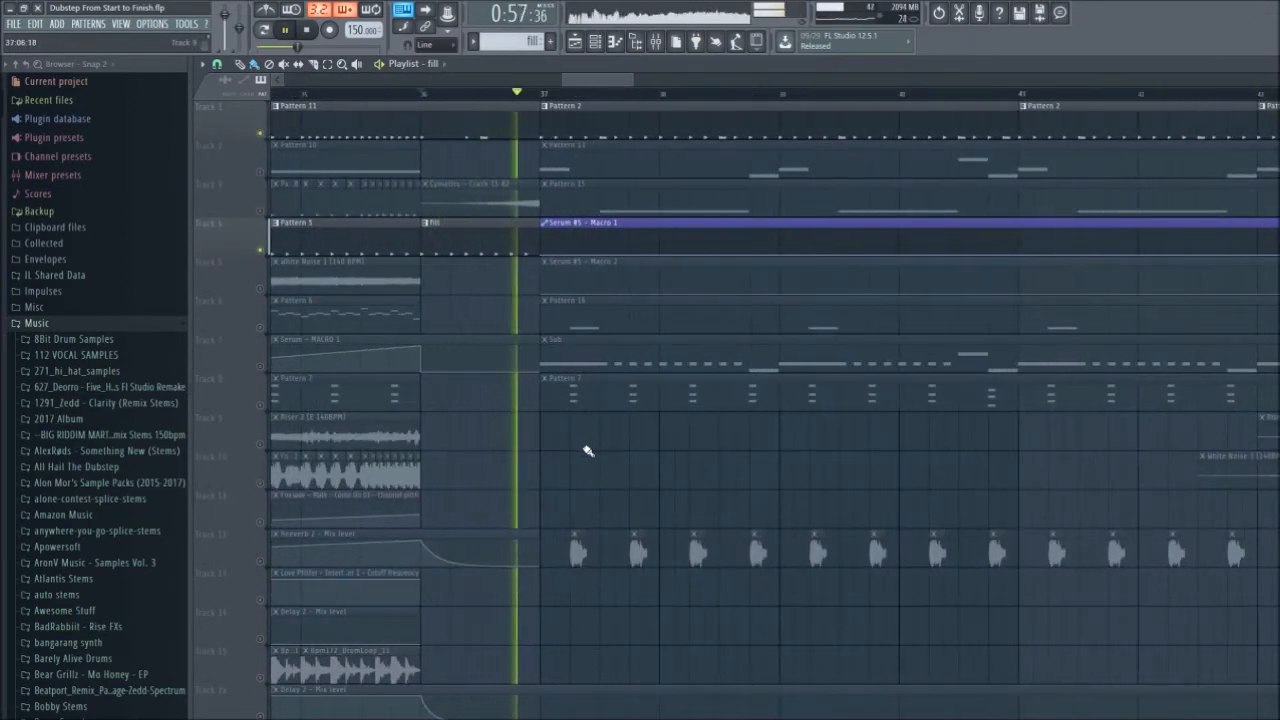
pyautogui.press('space')
pyautogui.scroll(-4, 600, 470)
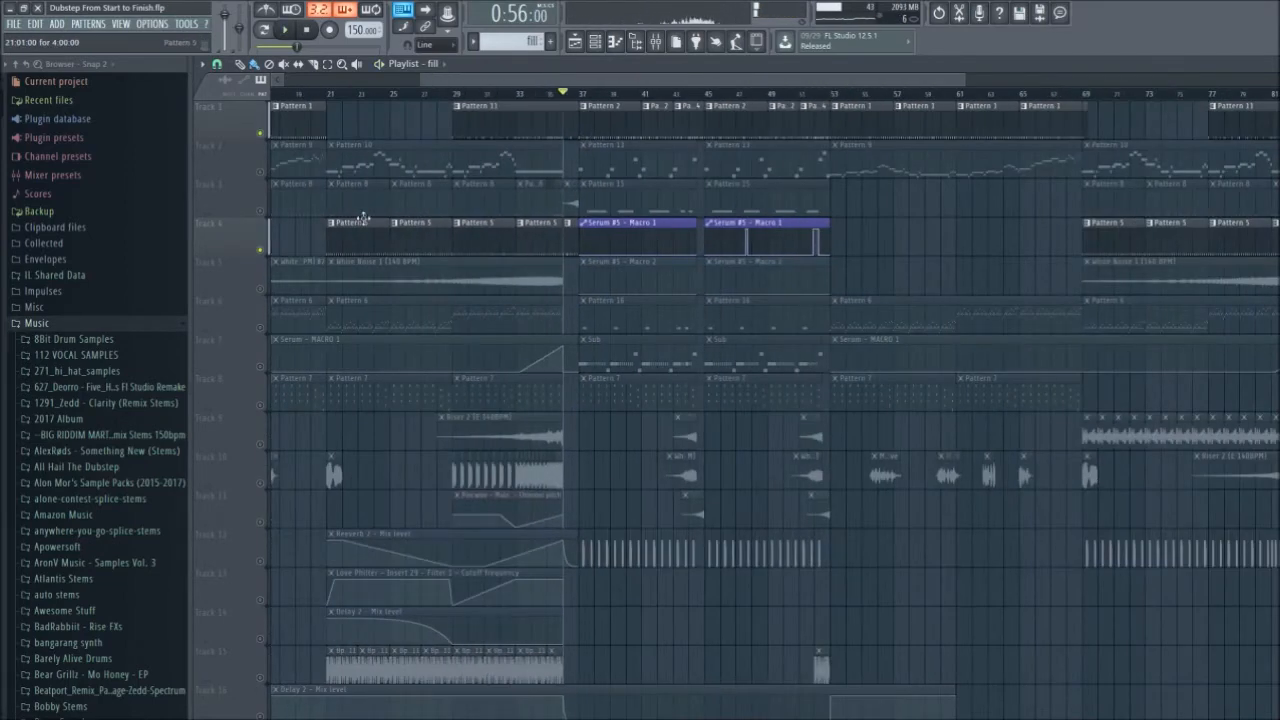
# - Clear the track solo so that every playlist track is audible again
pyautogui.rightClick(263, 209)
pyautogui.rightClick(263, 209)
pyautogui.scroll(2, 580, 445)
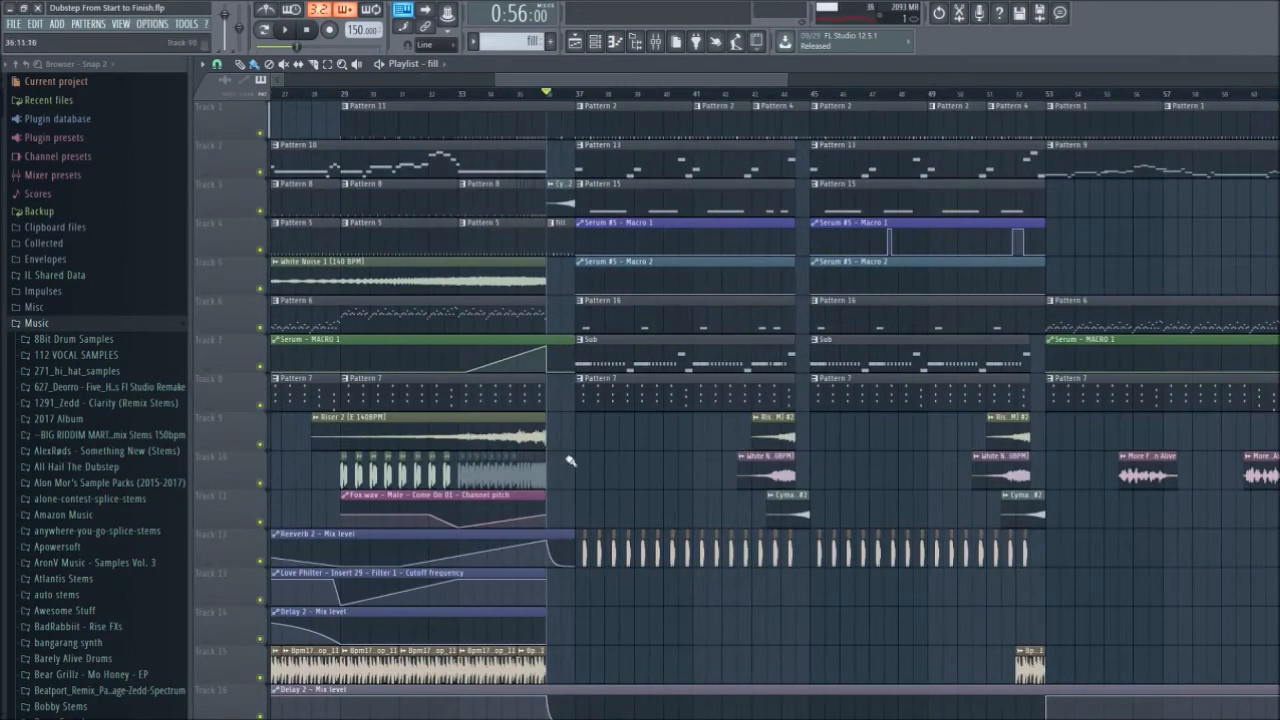
# - Solo track 15 with the Bpm172_DrumLoop_11 clips and set the play position to bar 21
pyautogui.scroll(-5, 390, 470)
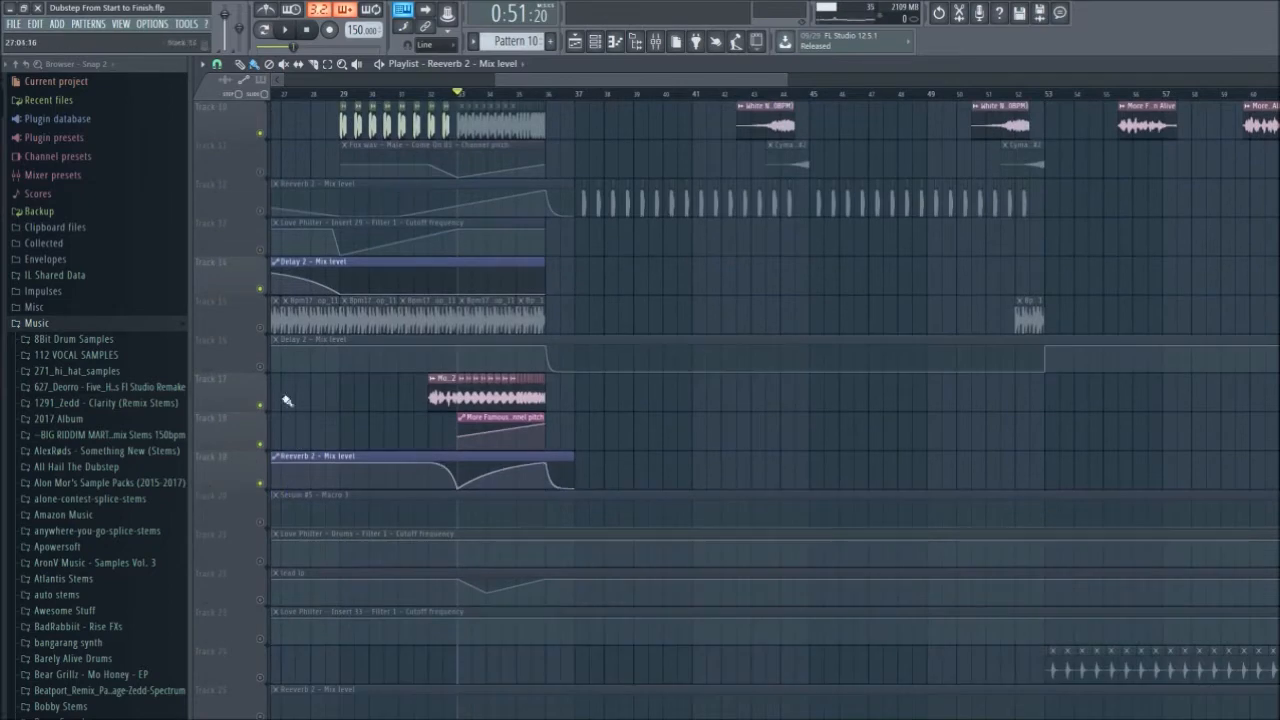
pyautogui.rightClick(263, 327)
pyautogui.scroll(-2, 508, 382)
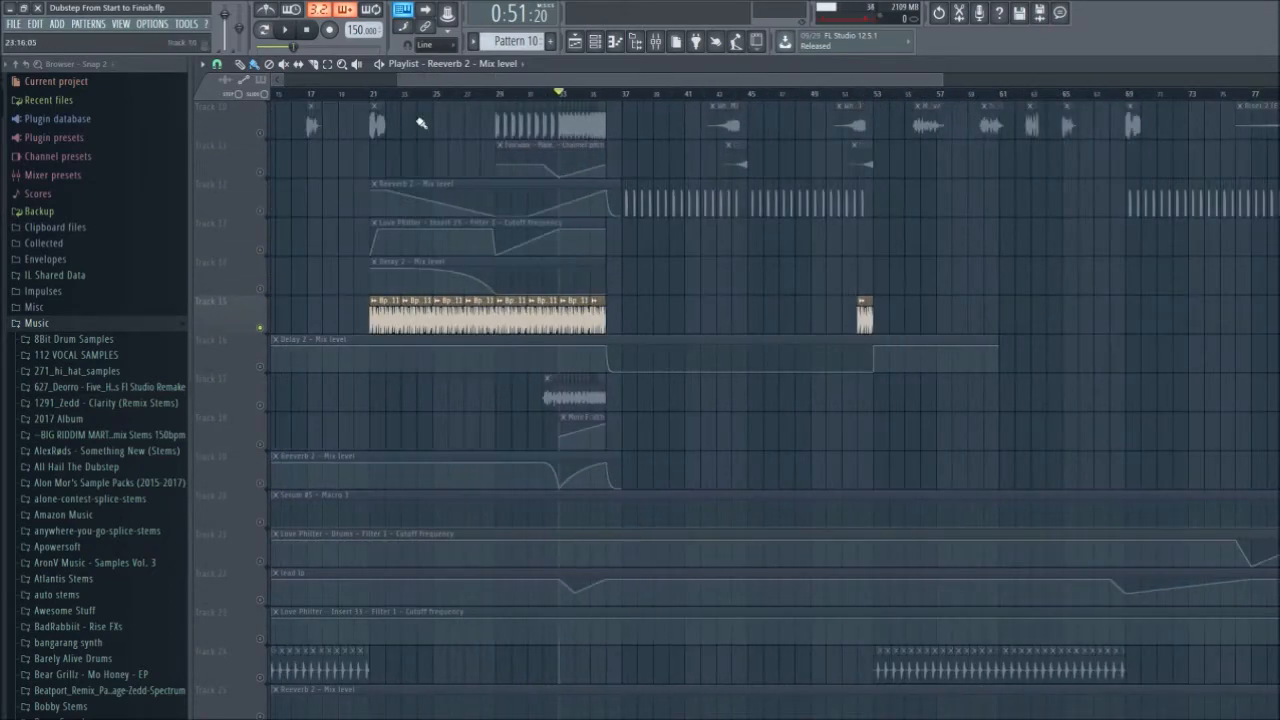
pyautogui.click(374, 96)
pyautogui.scroll(2, 405, 456)
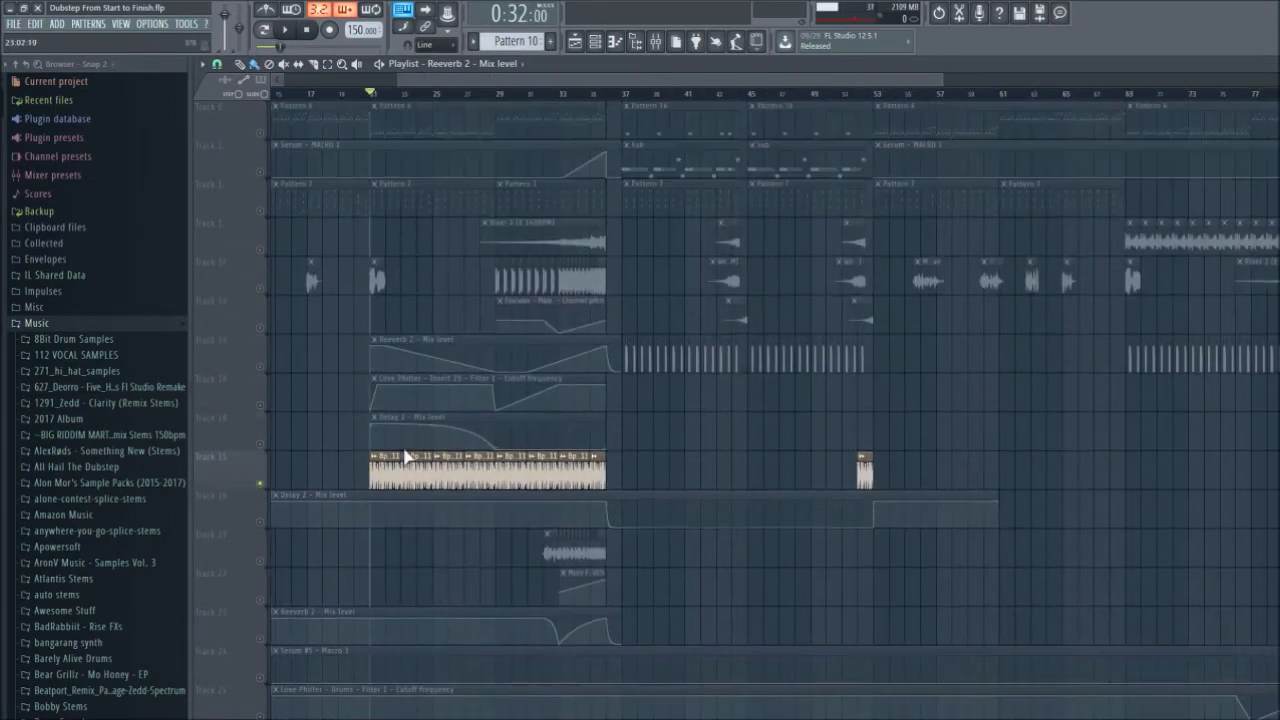
pyautogui.scroll(1, 341, 565)
pyautogui.scroll(4, 360, 550)
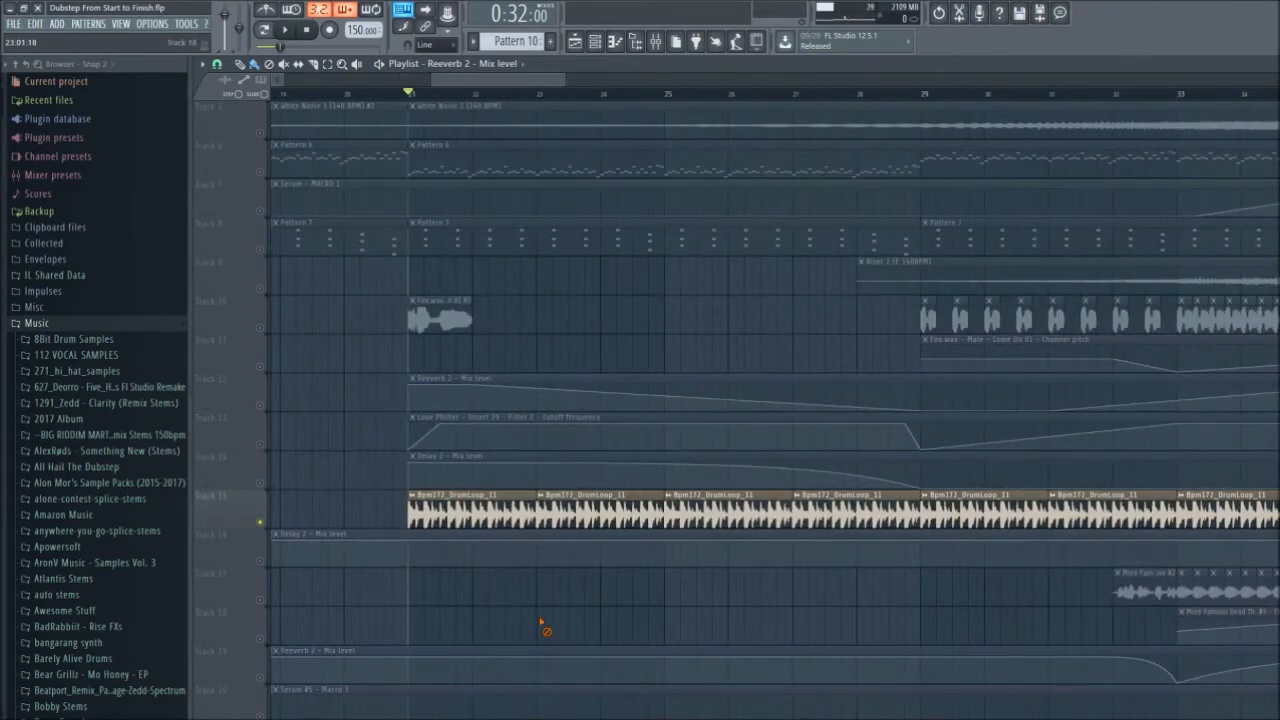
# - Inspect the sample settings and waveform of the Bpm172_DrumLoop_11 clip, and close them
pyautogui.scroll(-2, 550, 590)
pyautogui.doubleClick(452, 426)
pyautogui.moveTo(480, 232); pyautogui.dragTo(574, 174)
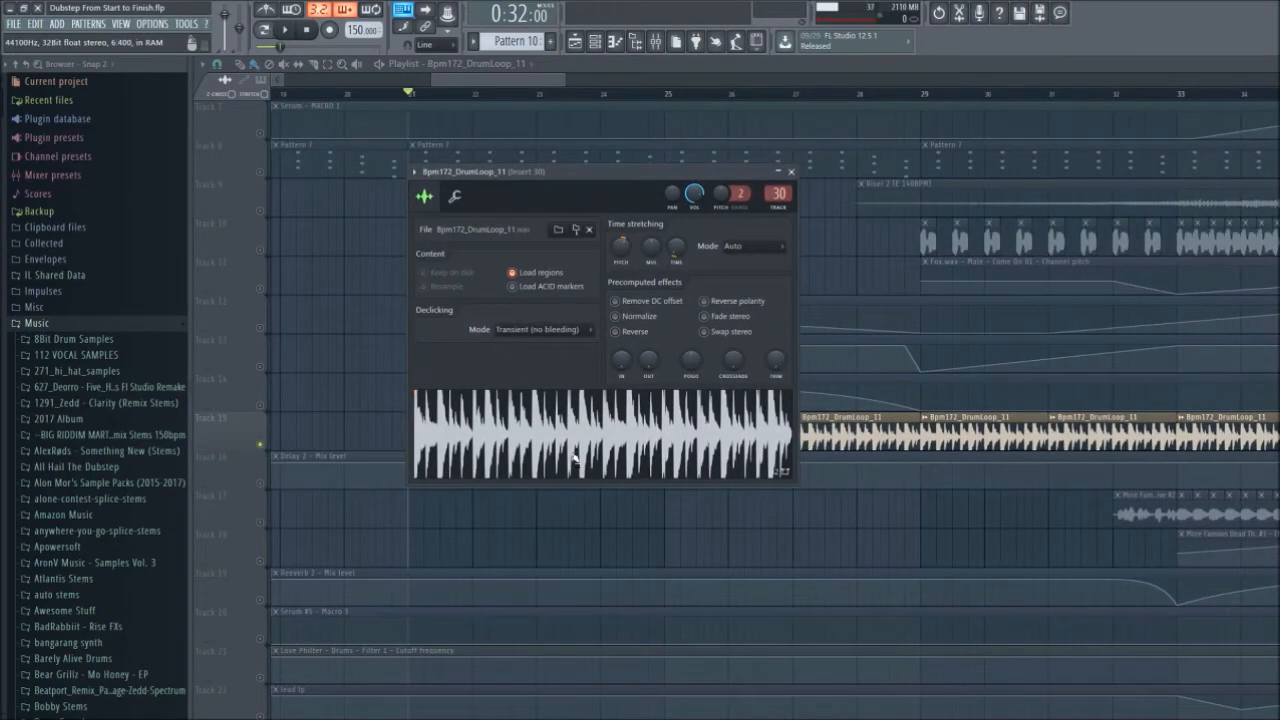
pyautogui.click(790, 172)
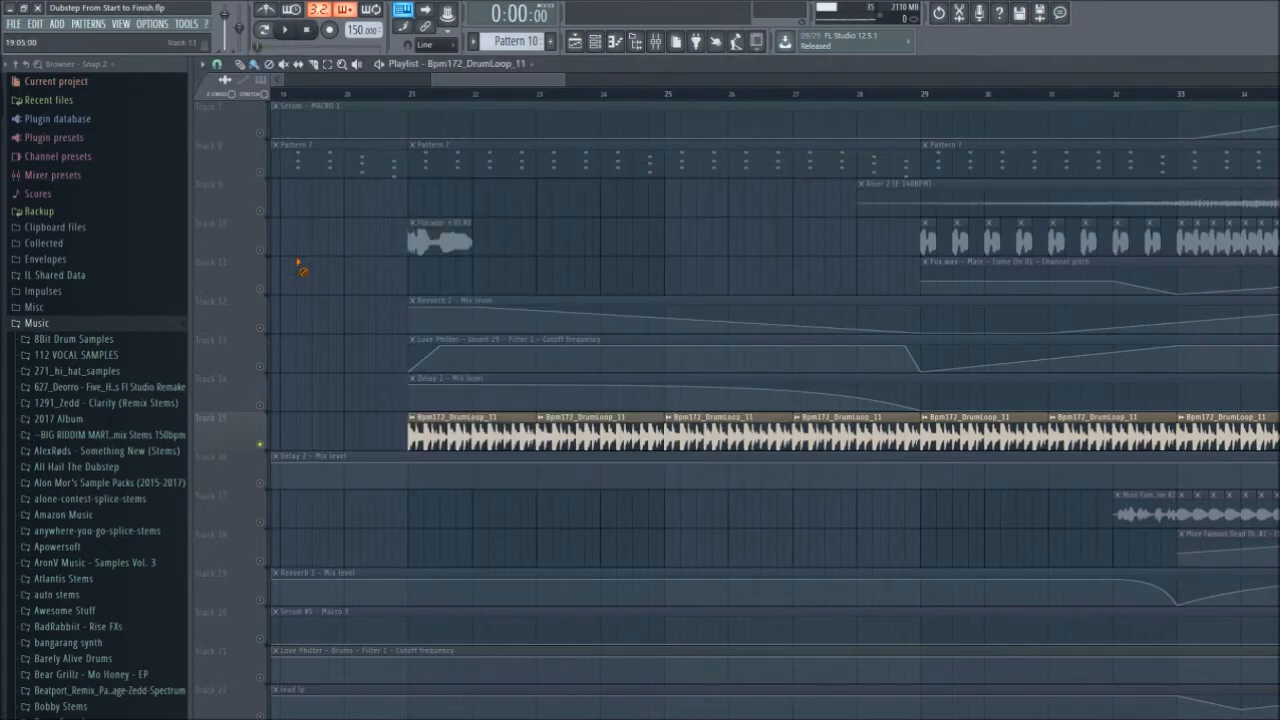
# - Set the play position to bar 21 again and look over the drum loop's extent in the arrangement
pyautogui.scroll(-1, 329, 199)
pyautogui.click(383, 96)
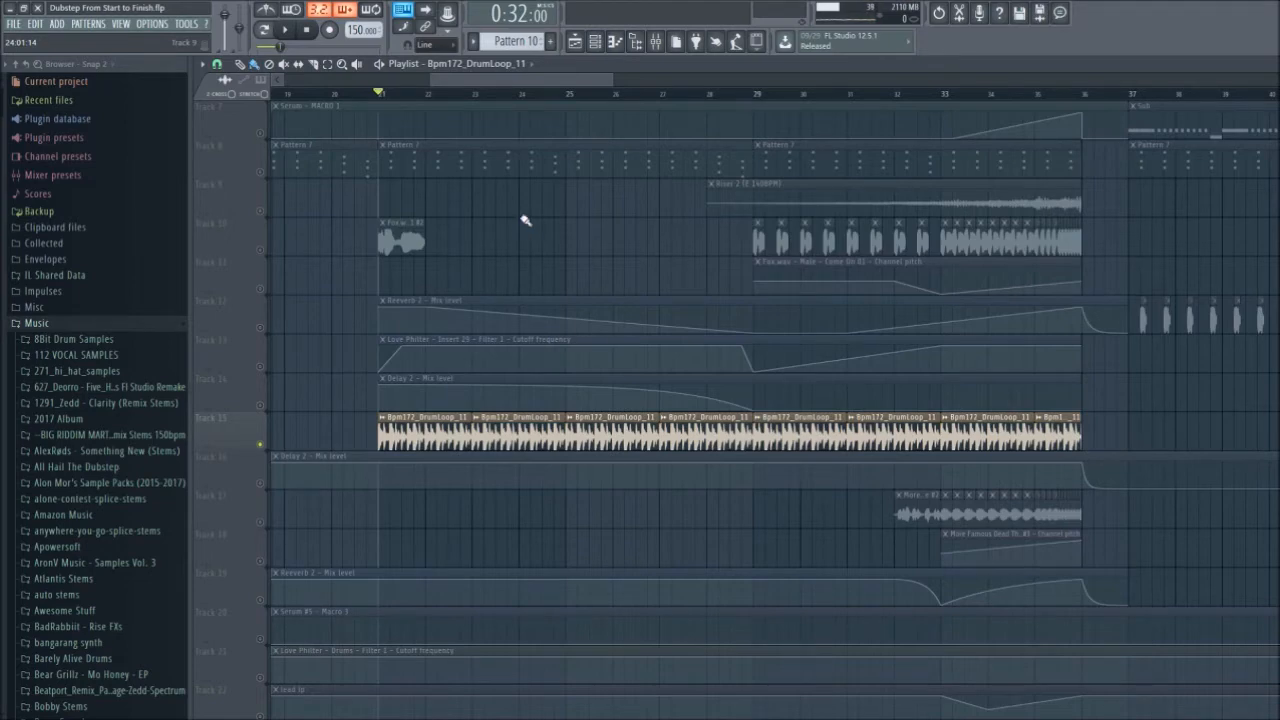
pyautogui.scroll(-1, 525, 220)
pyautogui.scroll(-3, 525, 220)
pyautogui.scroll(2, 503, 395)
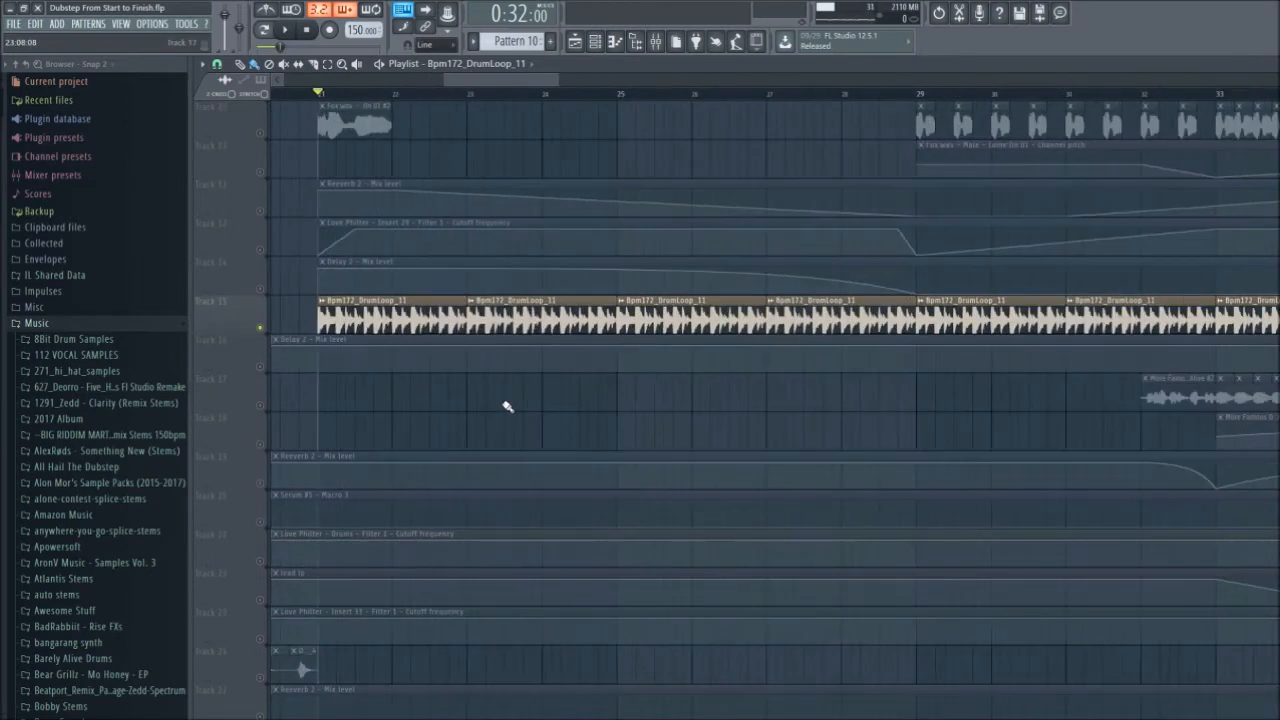
pyautogui.scroll(-1, 507, 406)
pyautogui.scroll(3, 507, 410)
pyautogui.scroll(-3, 505, 418)
pyautogui.scroll(6, 515, 355)
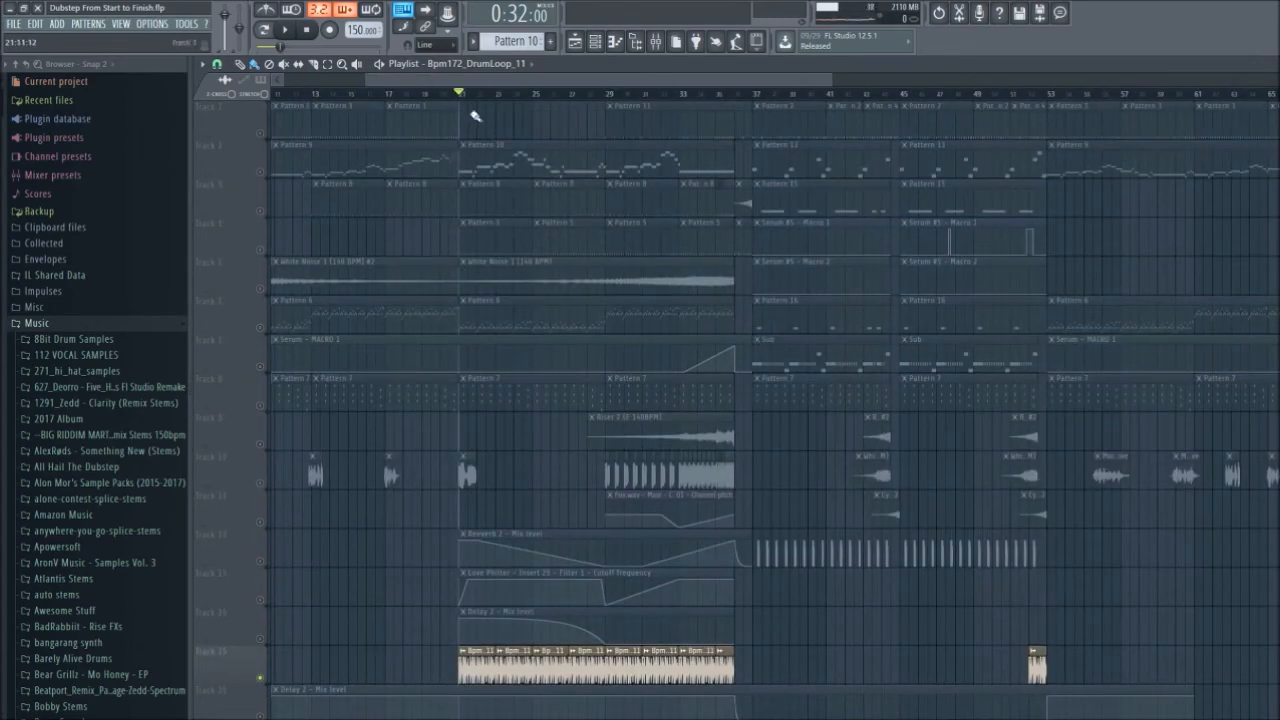
# - Clear the solo on track 15, look over the build-up from bar 29, and set the play position to bar 21
pyautogui.moveTo(468, 100); pyautogui.dragTo(737, 103)
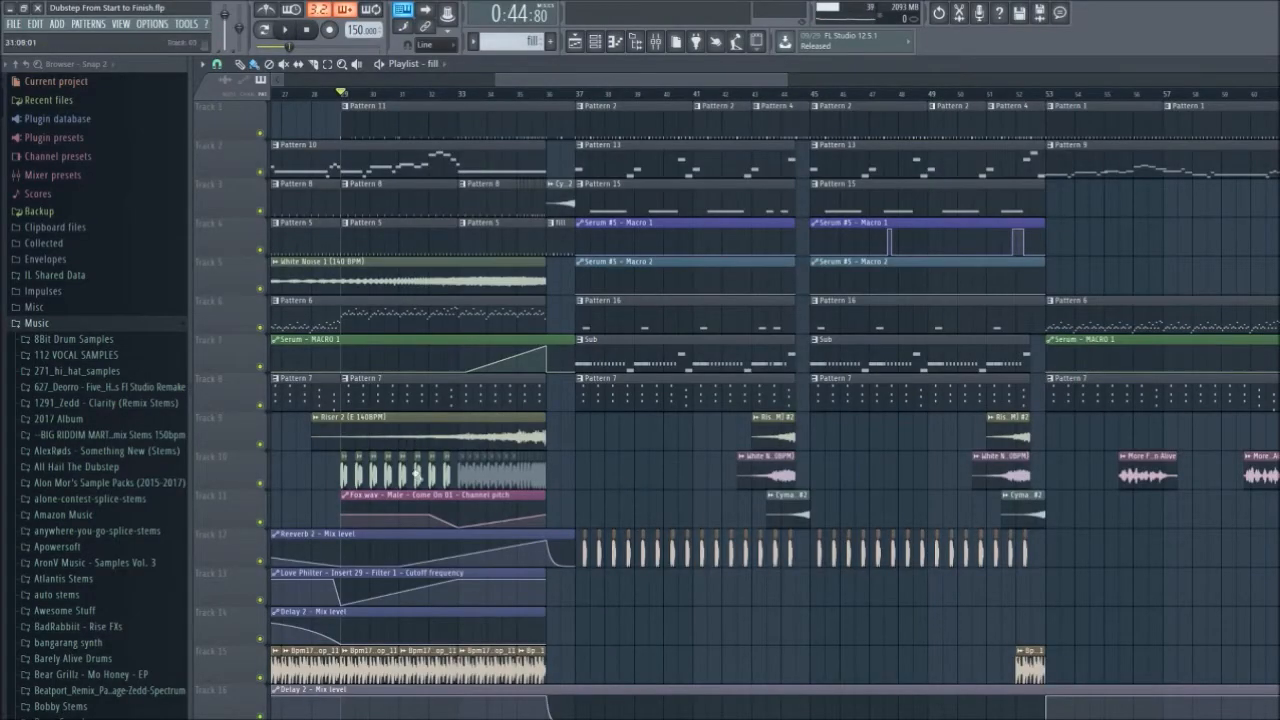
pyautogui.scroll(4, 418, 476)
pyautogui.scroll(-5, 1069, 500)
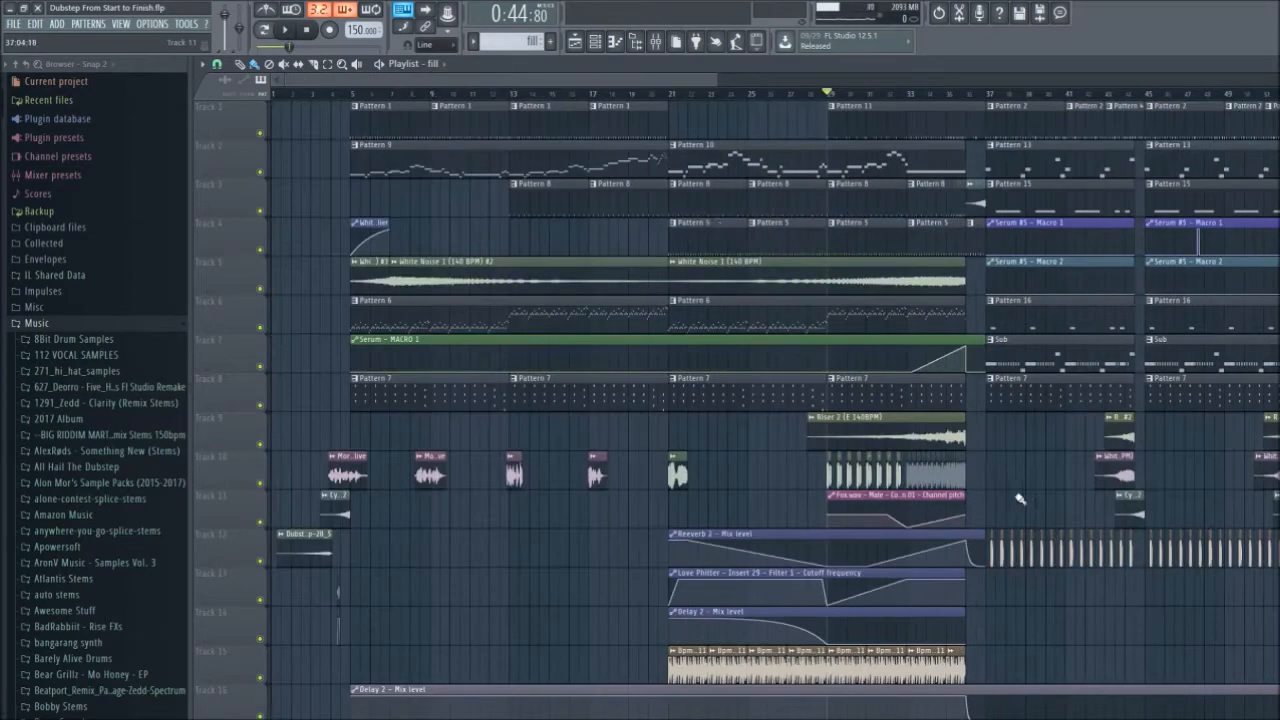
pyautogui.click(672, 95)
pyautogui.moveTo(674, 82); pyautogui.dragTo(760, 88)
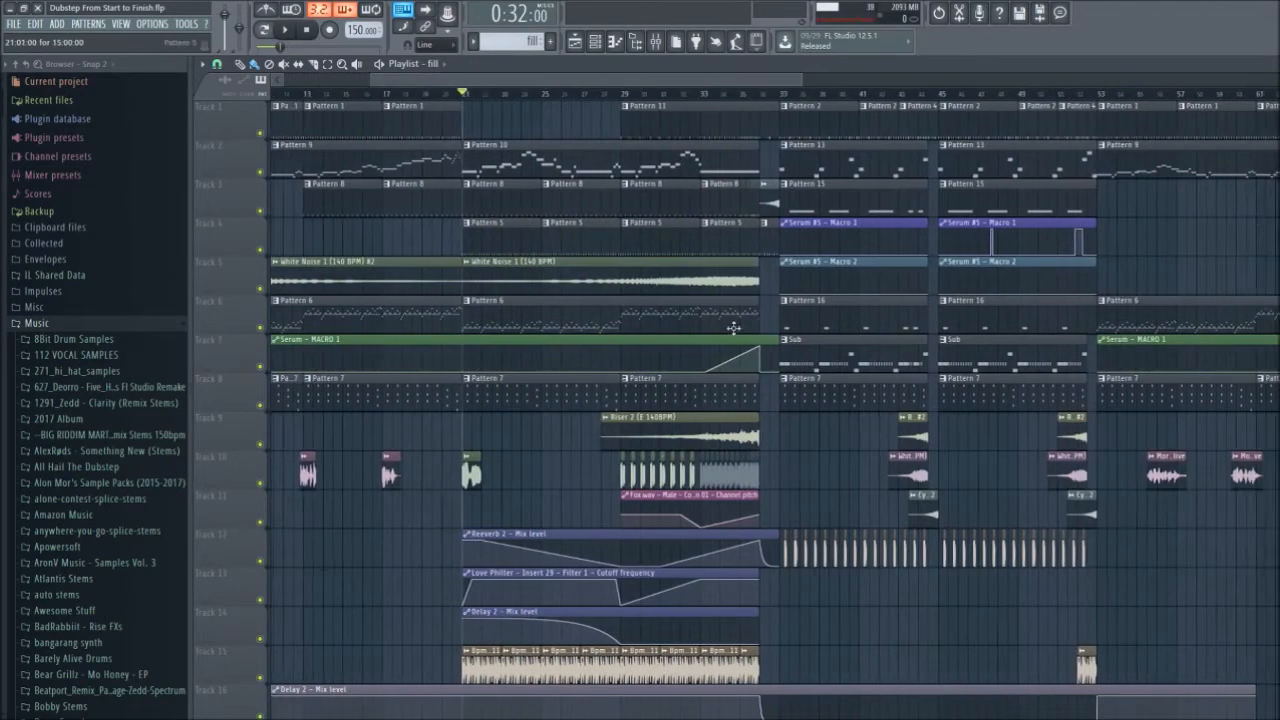
# - Solo track 5 with the White Noise 1 clip and play it from bar 21
pyautogui.scroll(2, 732, 328)
pyautogui.rightClick(261, 291)
pyautogui.press('space')
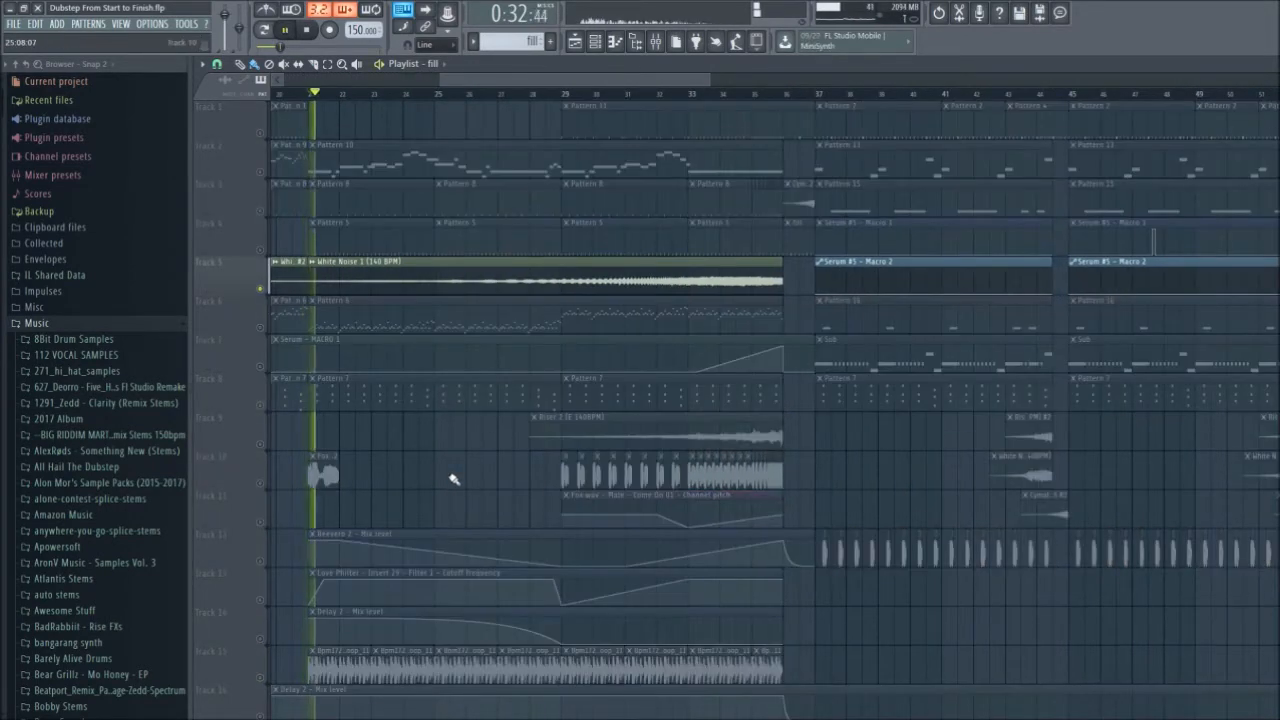
pyautogui.scroll(-4, 486, 480)
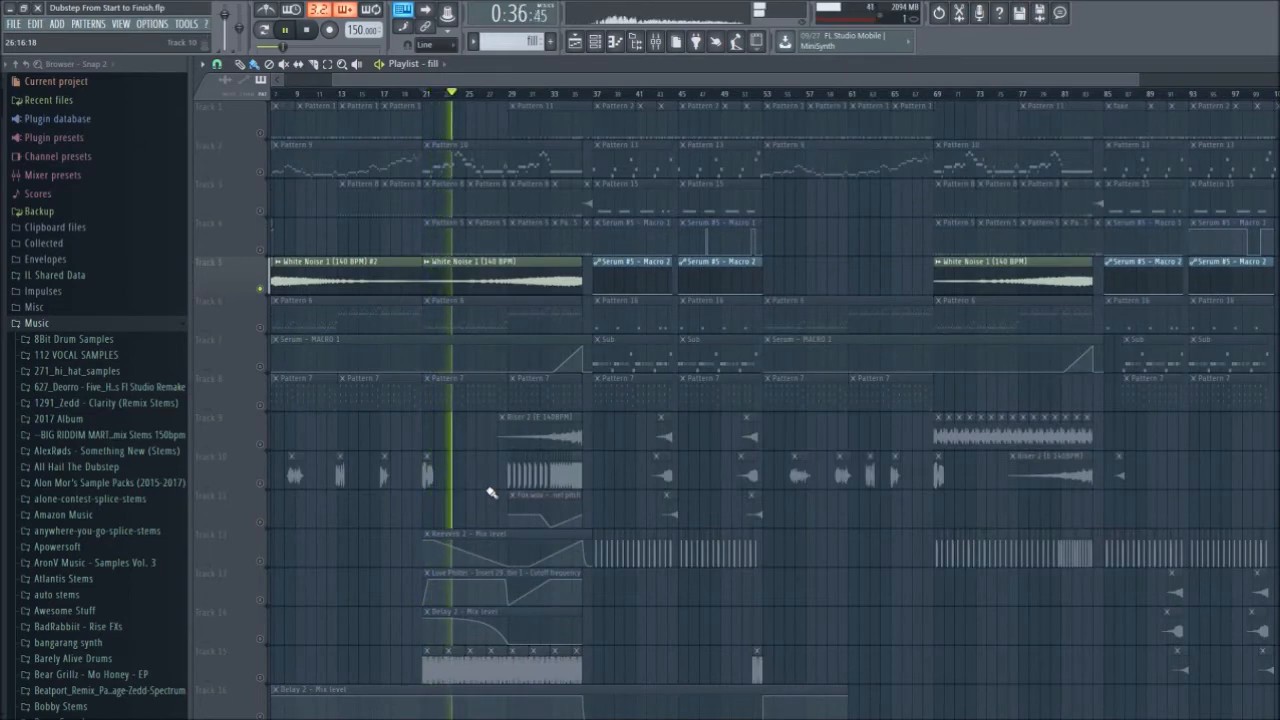
pyautogui.scroll(-3, 484, 490)
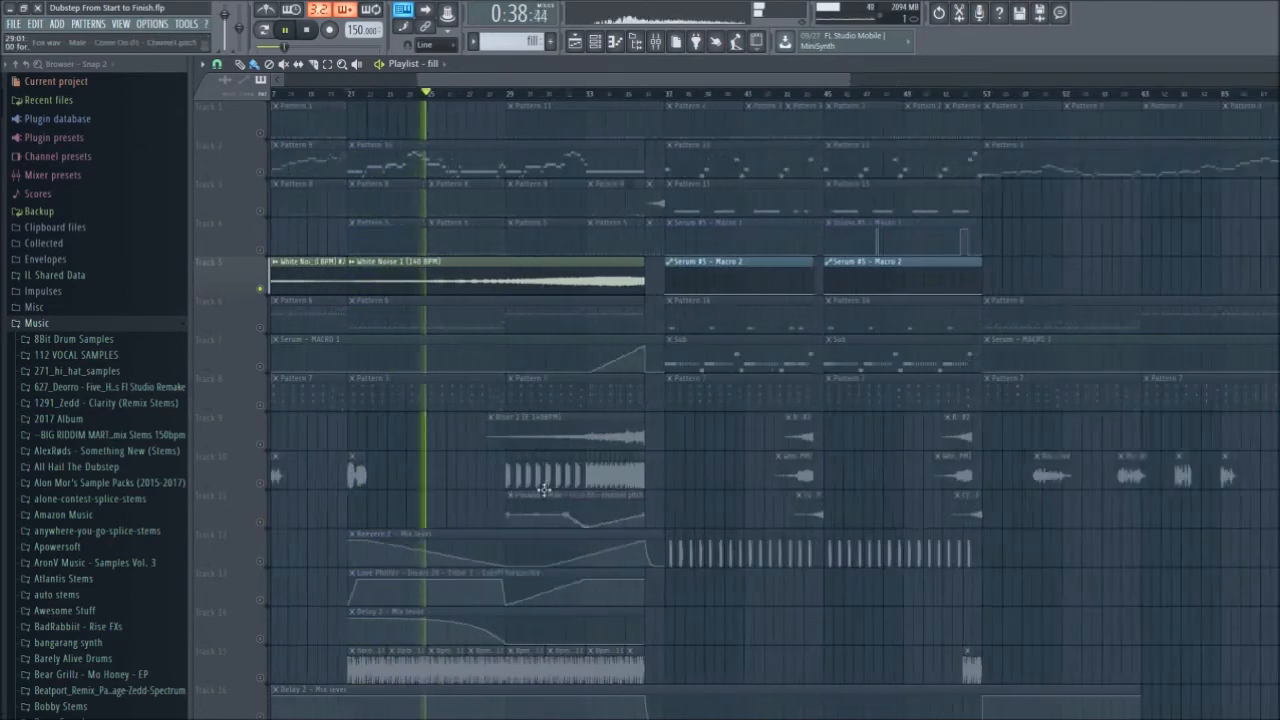
# - Audition the end of the White Noise 1 clip from around bar 33 and stop playback
pyautogui.click(313, 93)
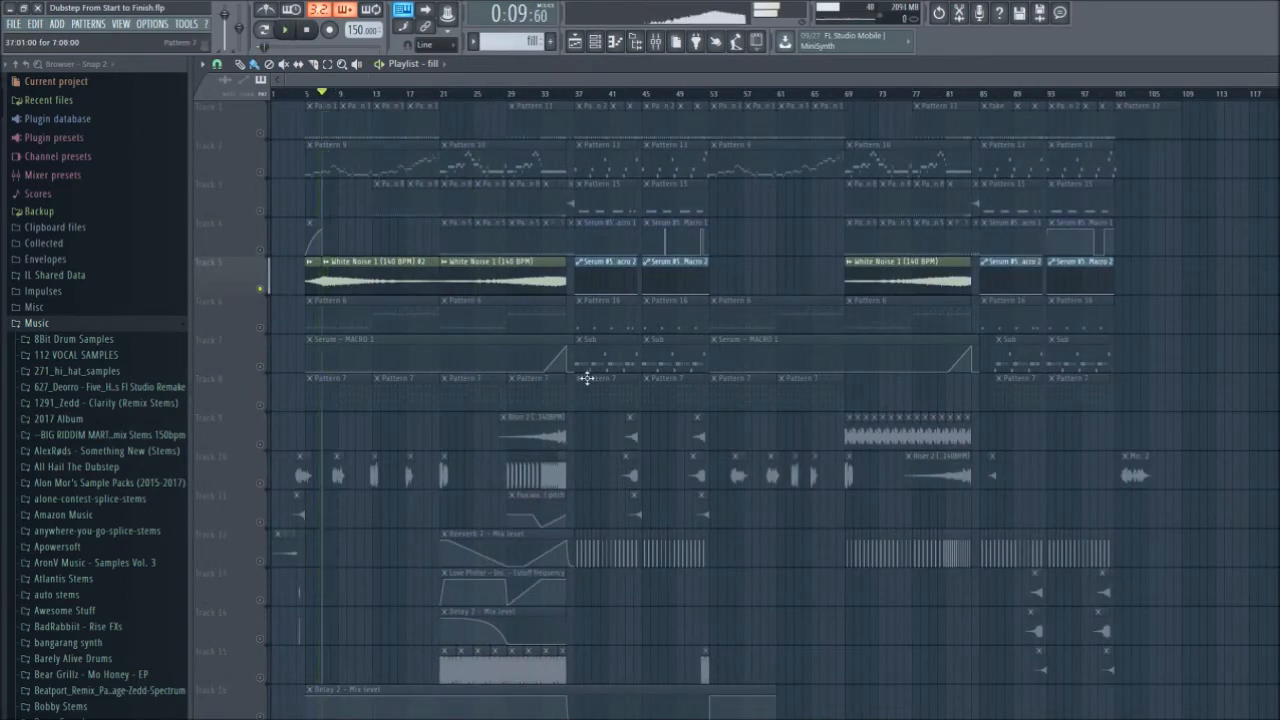
pyautogui.scroll(3, 560, 371)
pyautogui.click(466, 94)
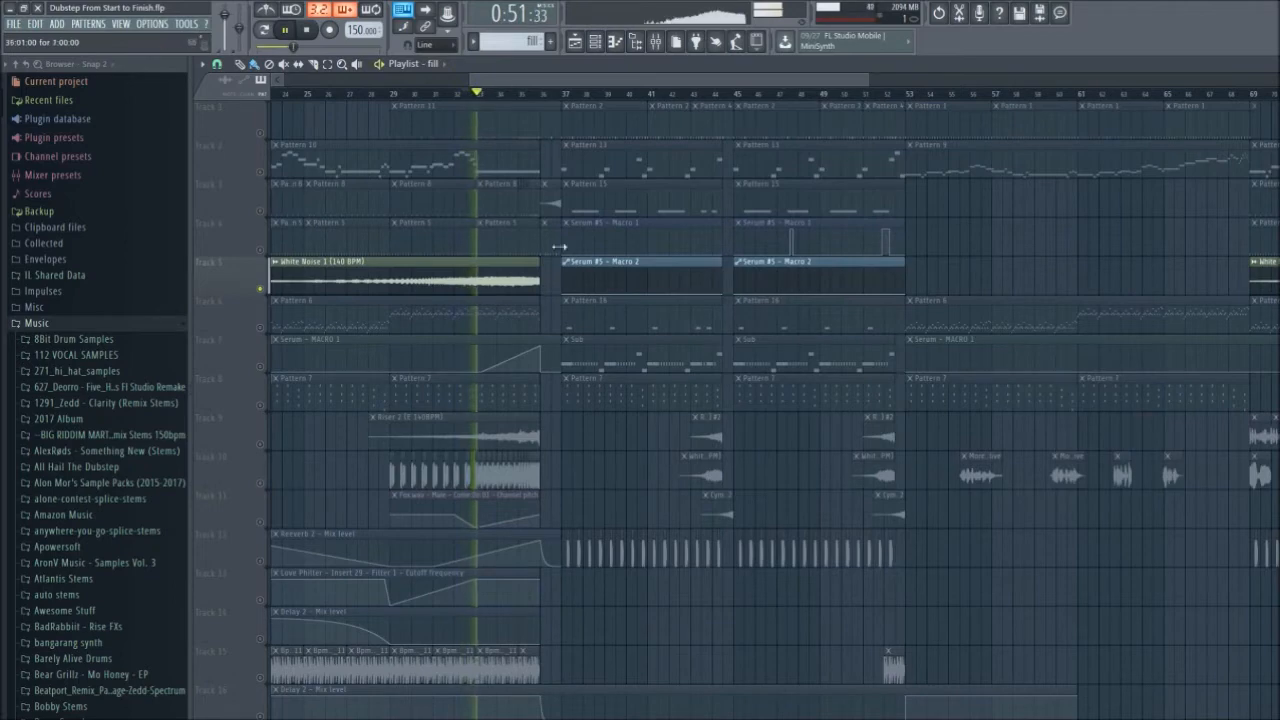
pyautogui.press('space')
# - Inspect the sample settings of the White Noise 1 clip on track 5, and close them
pyautogui.scroll(-3, 594, 450)
pyautogui.doubleClick(500, 280)
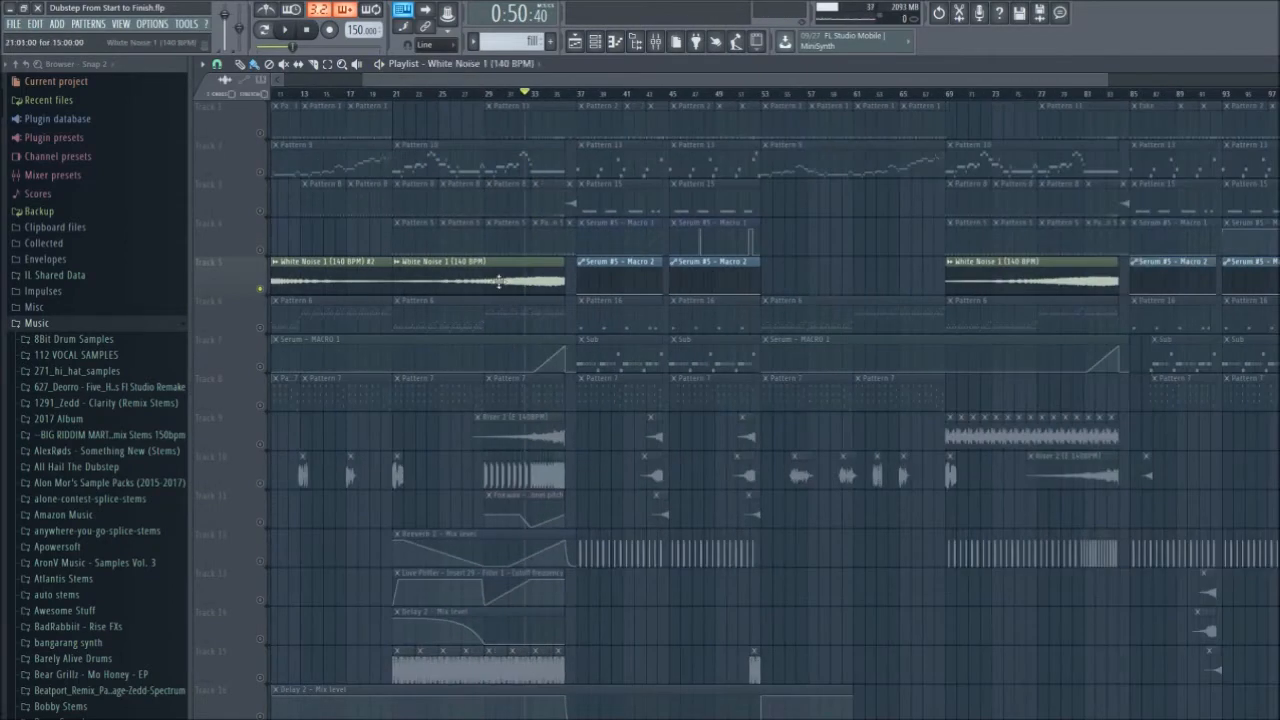
pyautogui.click(624, 165)
# - Set the play position to bar 33 and look over the gap between the build-up and the drop
pyautogui.scroll(3, 611, 402)
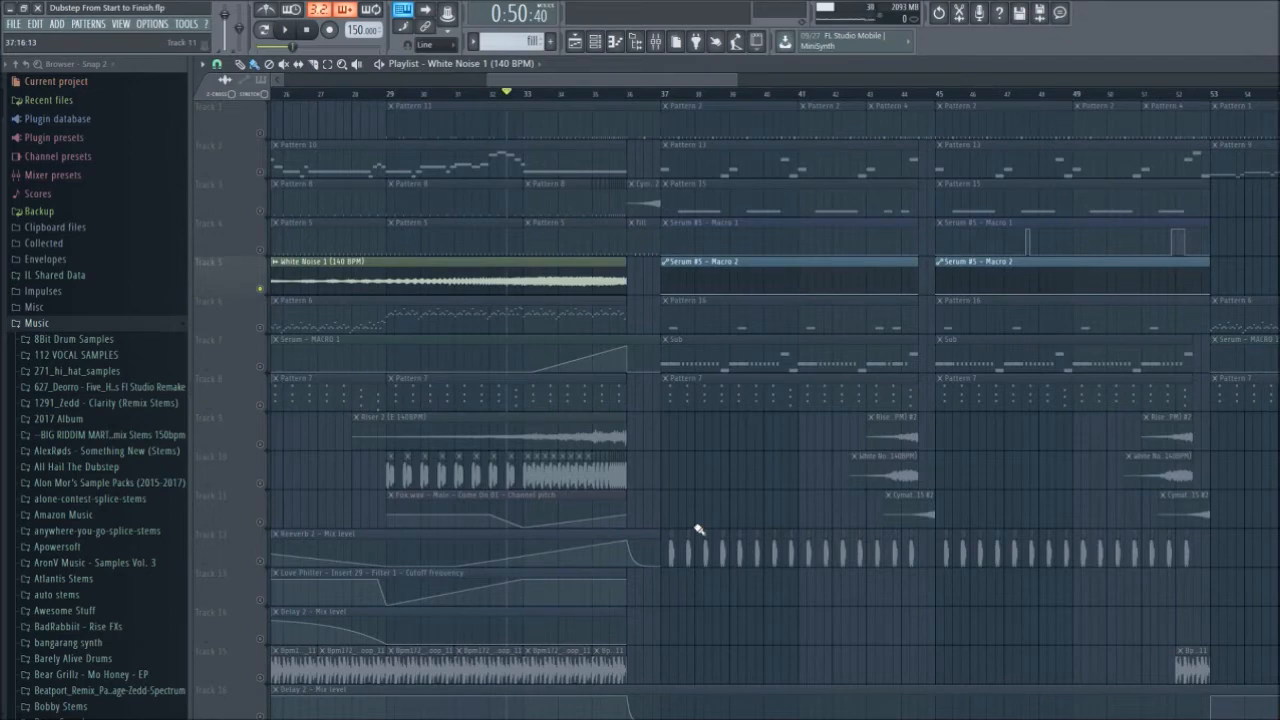
pyautogui.moveTo(551, 82); pyautogui.dragTo(557, 83)
pyautogui.click(504, 94)
pyautogui.scroll(4, 566, 268)
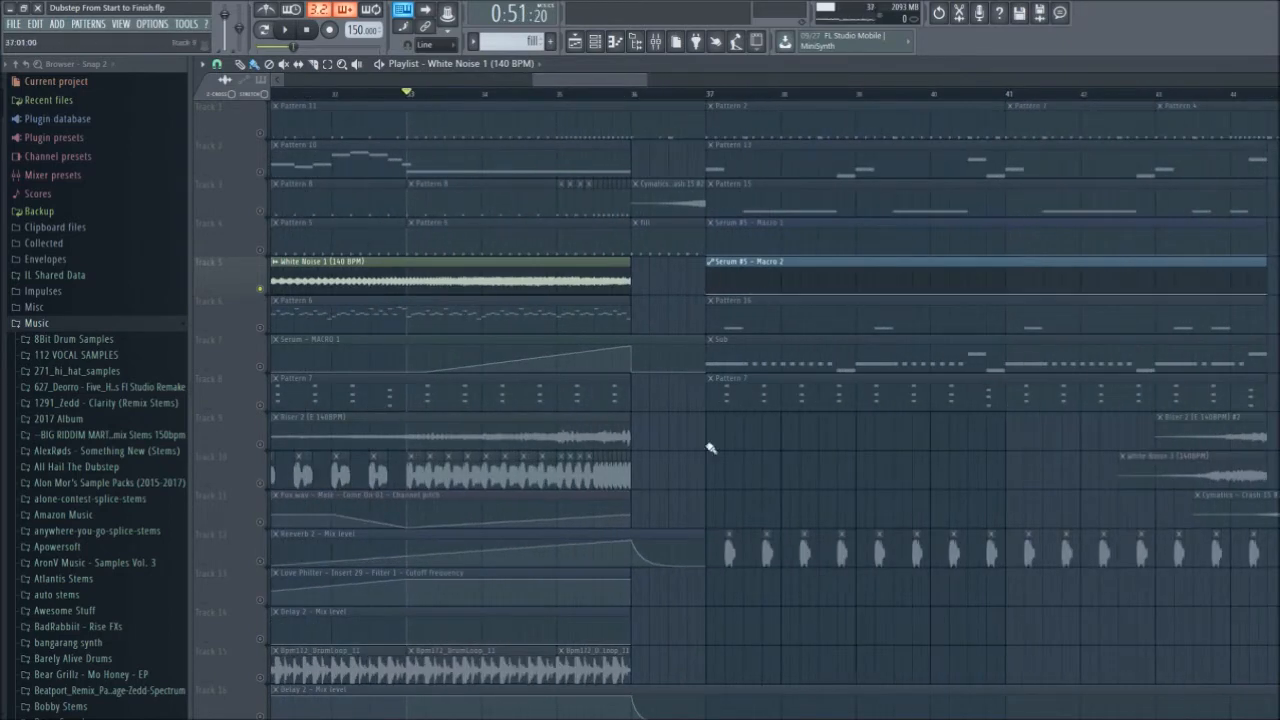
pyautogui.scroll(-4, 655, 330)
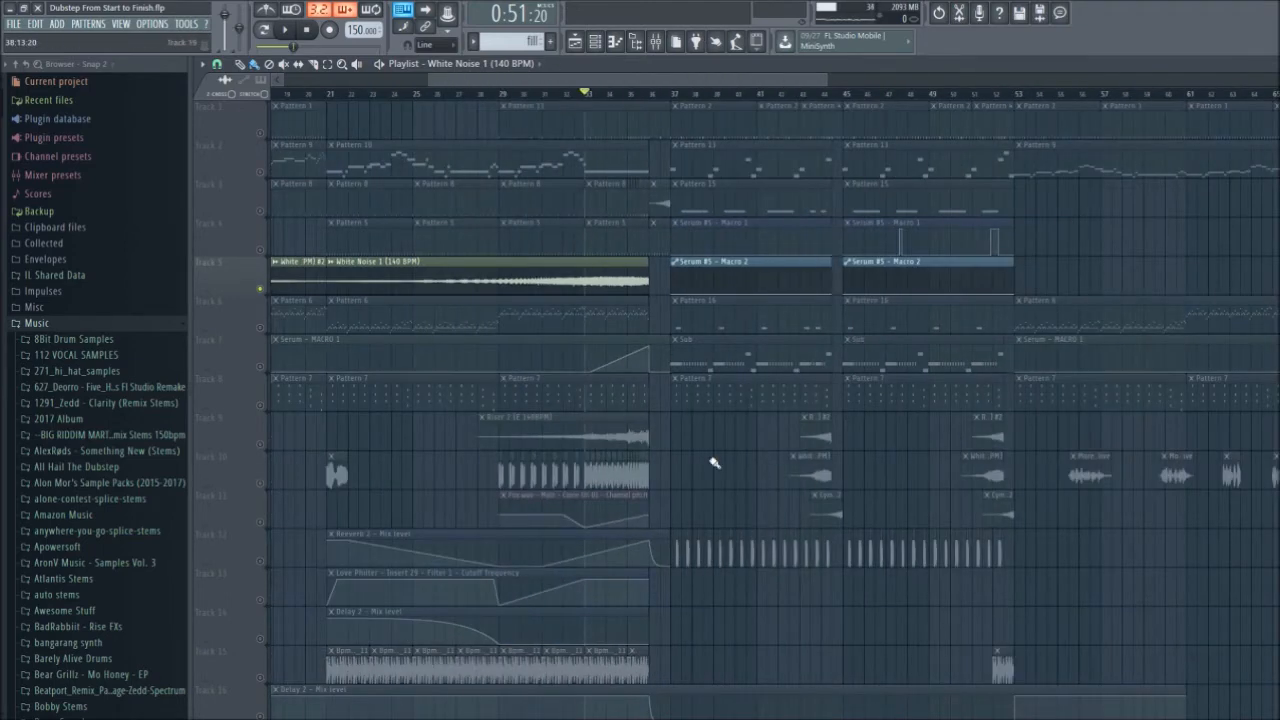
pyautogui.scroll(4, 714, 462)
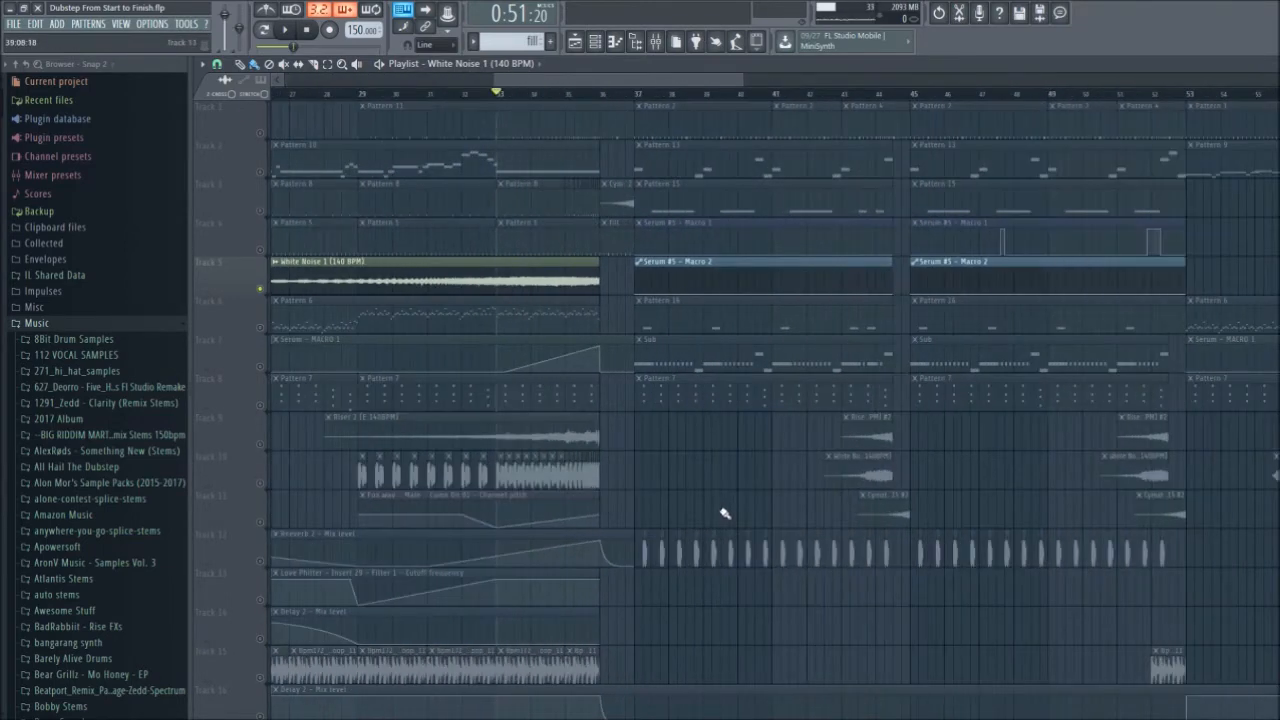
# - Solo the lead patterns on track 2 and unmute the Serum - MACRO 1 automation on track 7 with them
pyautogui.click(268, 333)
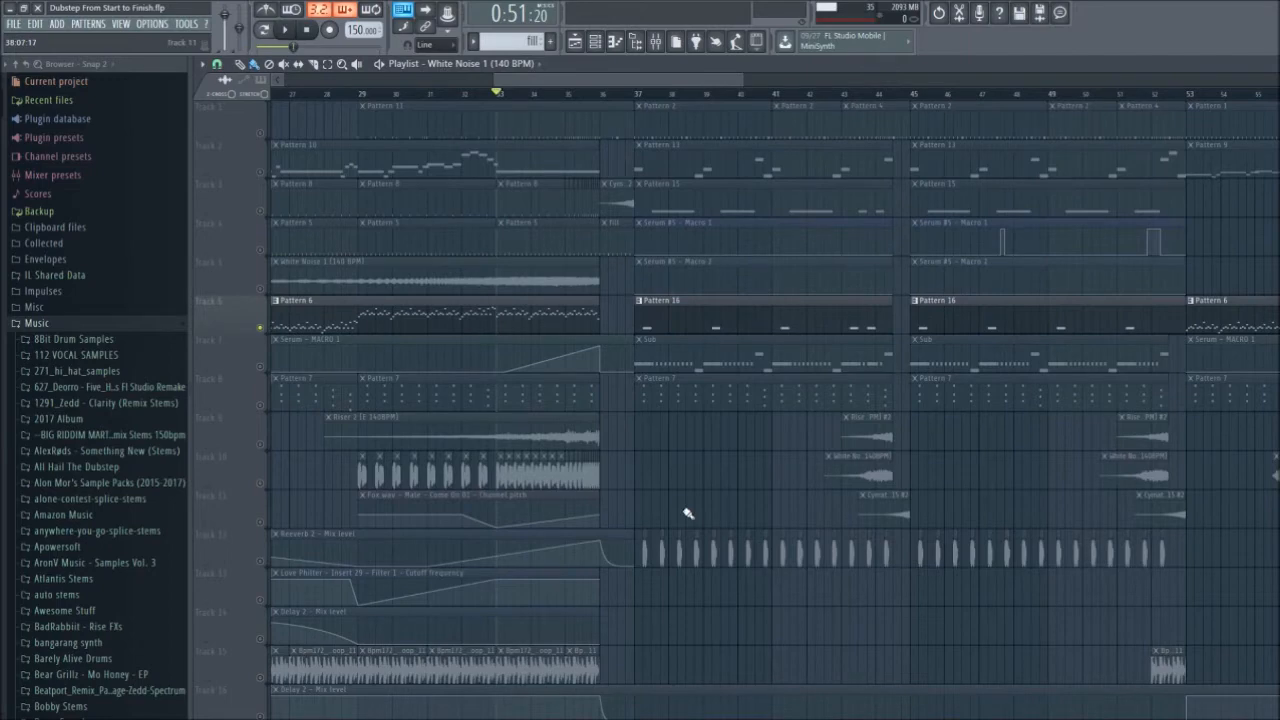
pyautogui.scroll(2, 560, 492)
pyautogui.scroll(-3, 355, 388)
pyautogui.click(271, 179)
pyautogui.click(267, 326)
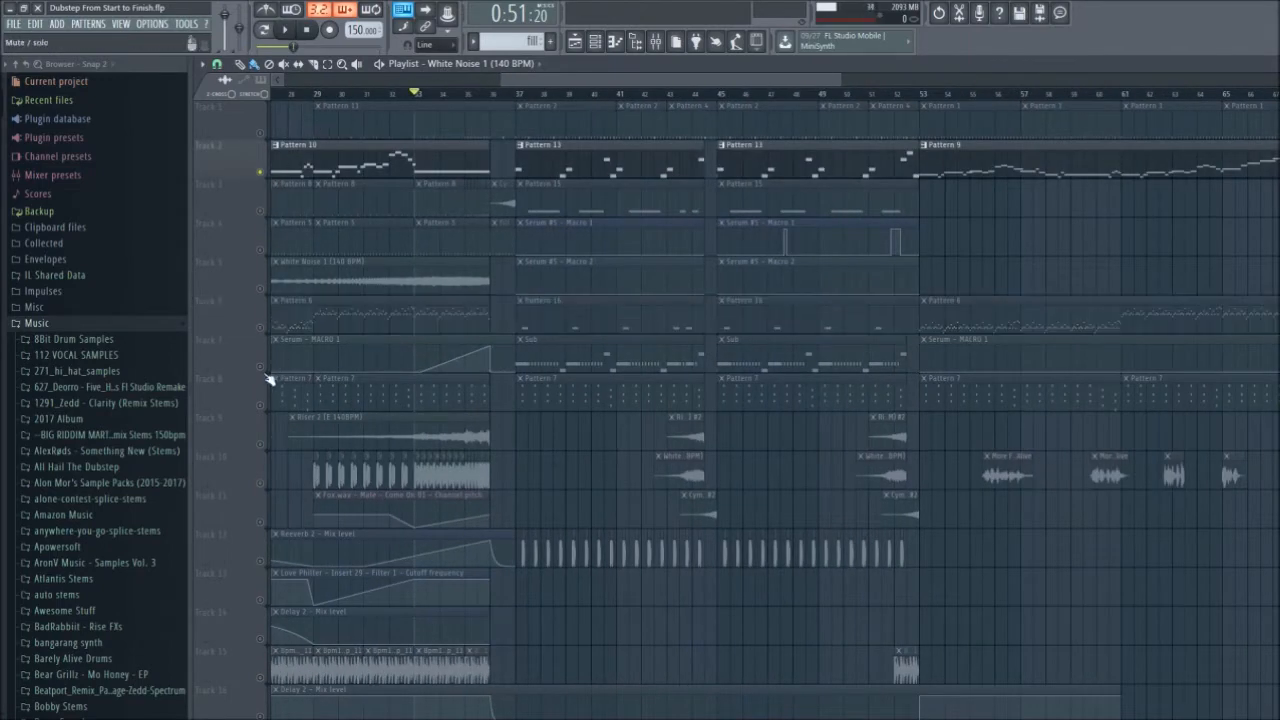
pyautogui.click(263, 366)
pyautogui.scroll(2, 268, 411)
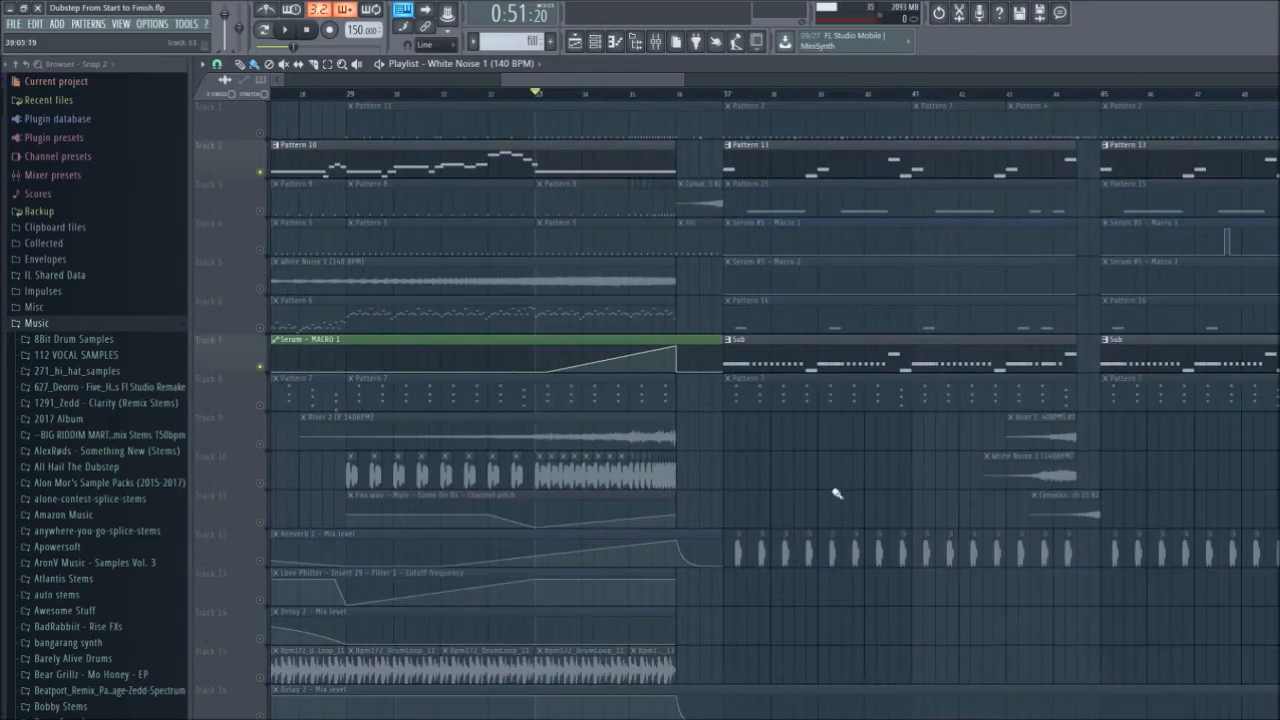
# - Unmute the Love Philter cutoff, both Reeverb 2 mix level, Delay 2 mix level and lead lp automation tracks alongside the lead
pyautogui.scroll(-7, 440, 612)
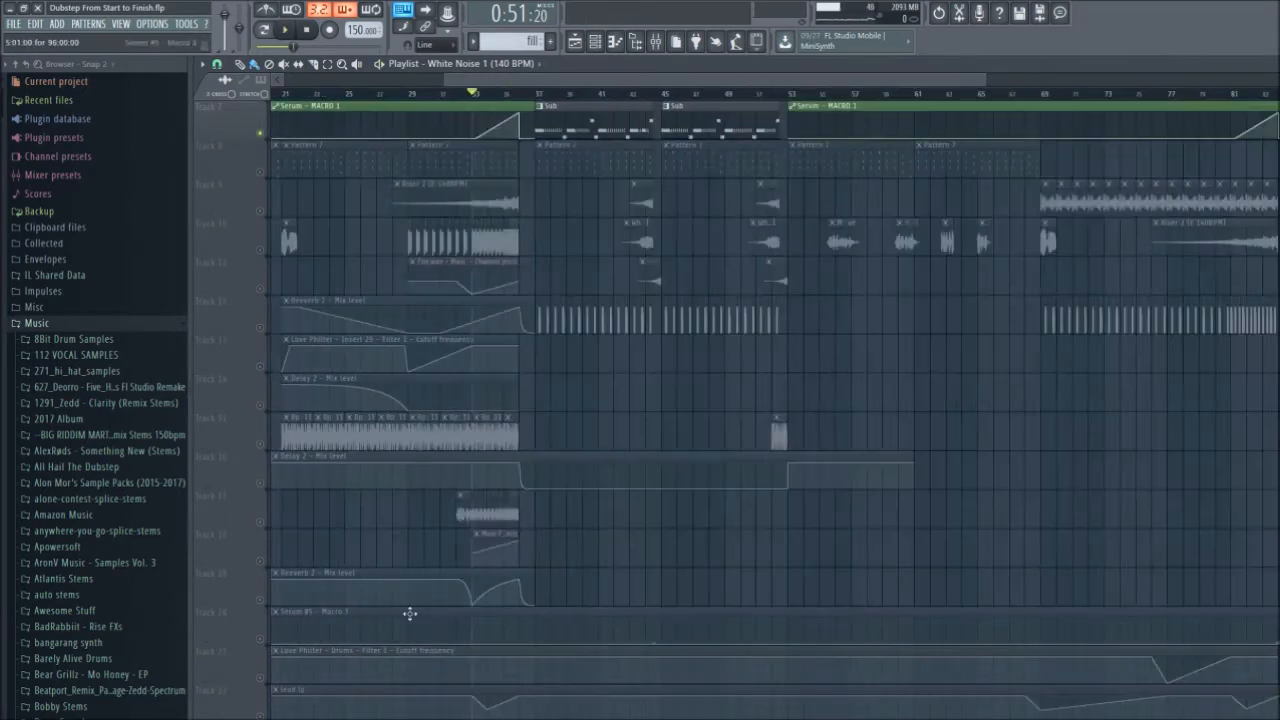
pyautogui.click(261, 366)
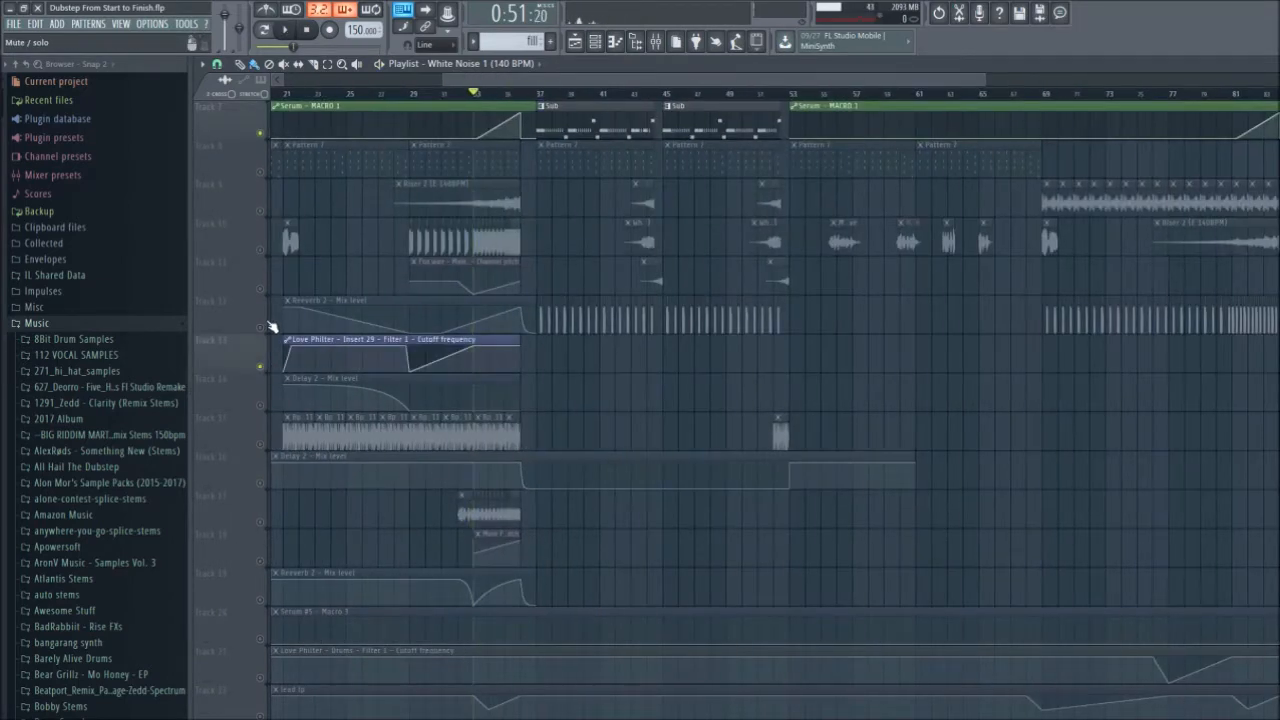
pyautogui.click(261, 327)
pyautogui.click(261, 405)
pyautogui.scroll(-4, 315, 497)
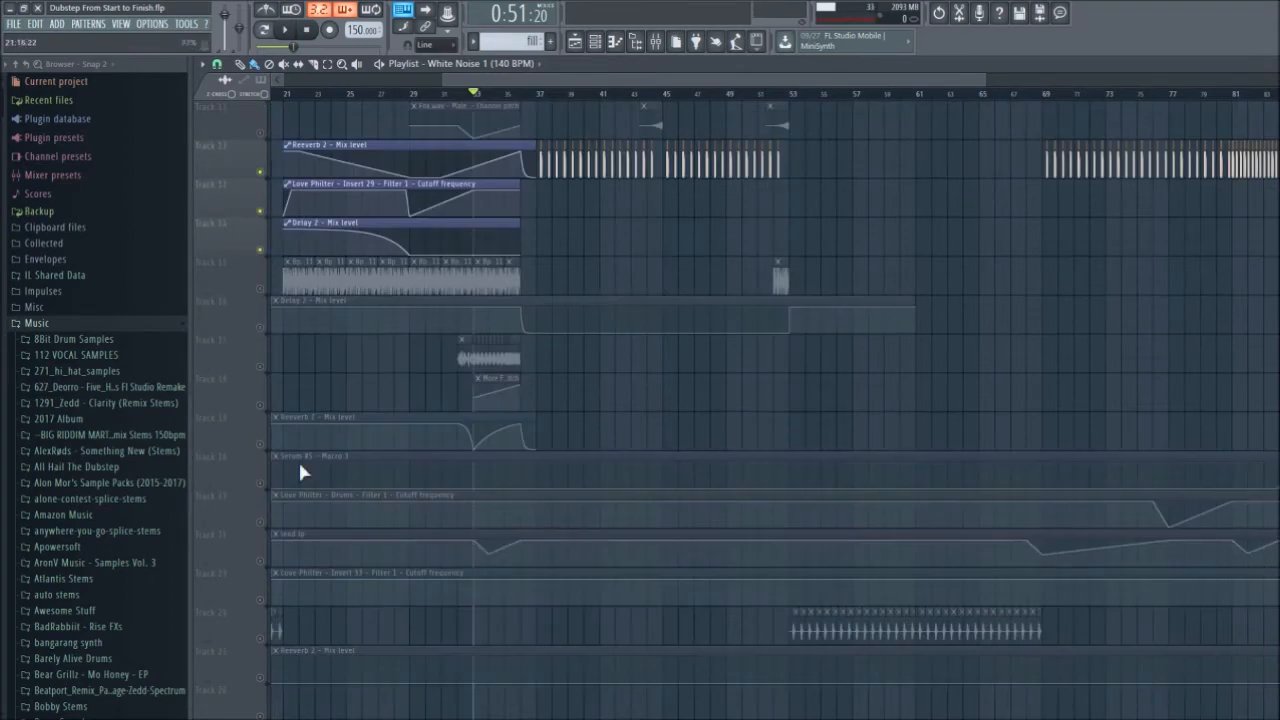
pyautogui.click(262, 444)
pyautogui.scroll(-3, 278, 500)
pyautogui.click(261, 444)
# - Play the lead with its automation from bar 33 and stop before the drop
pyautogui.press('space')
pyautogui.scroll(2, 567, 354)
pyautogui.scroll(10, 553, 412)
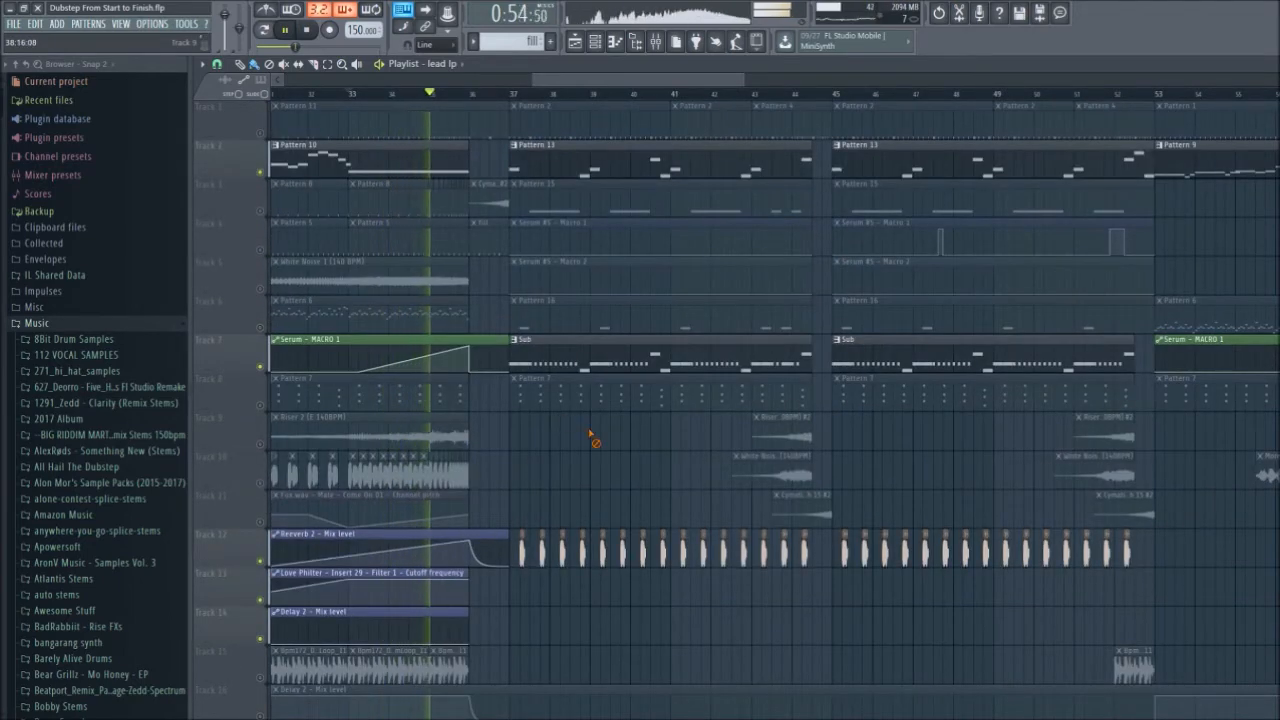
pyautogui.press('space')
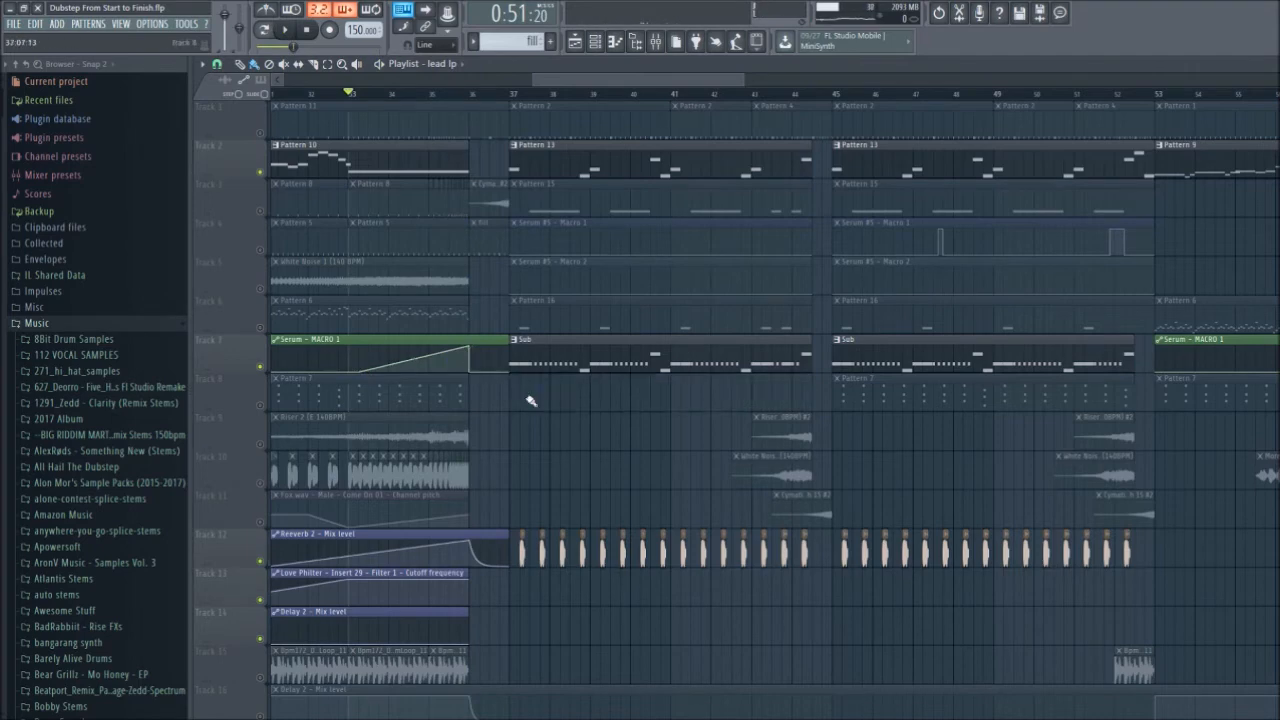
# - Solo track 9 with the Riser 2 clip, play it from bar 33, and stop playback
pyautogui.scroll(-4, 549, 437)
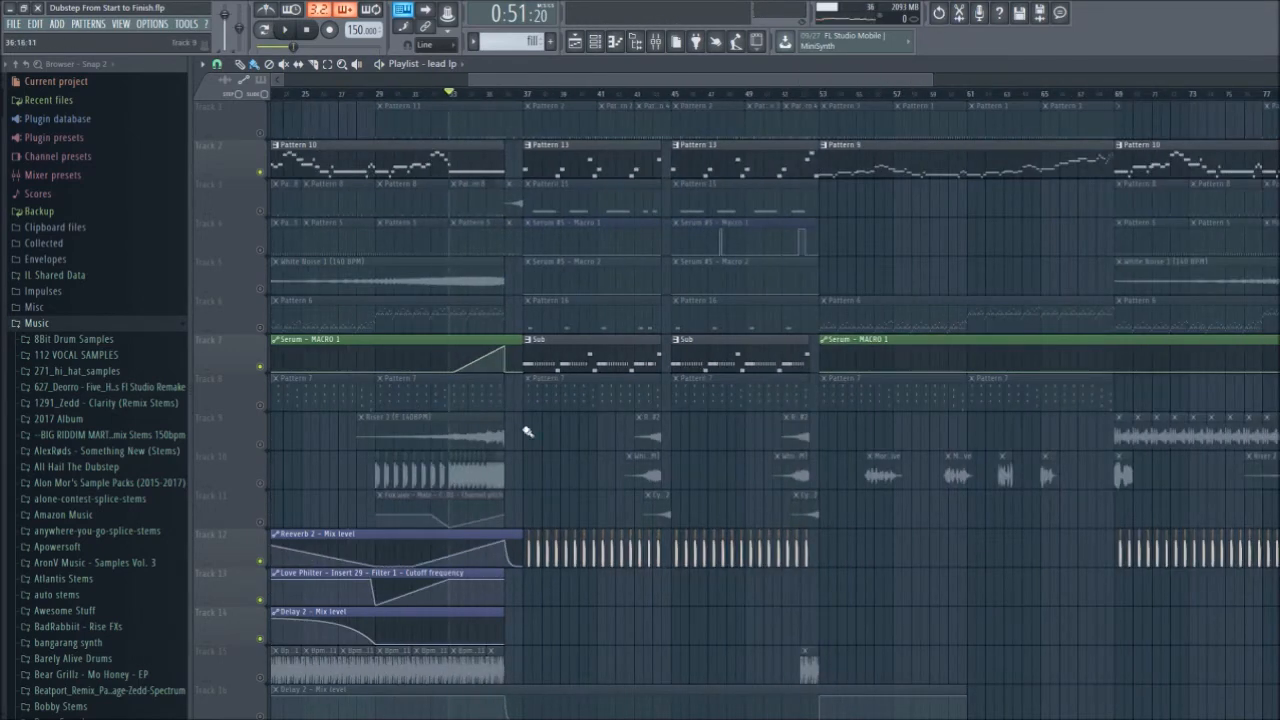
pyautogui.hscroll(-2, 437, 120)
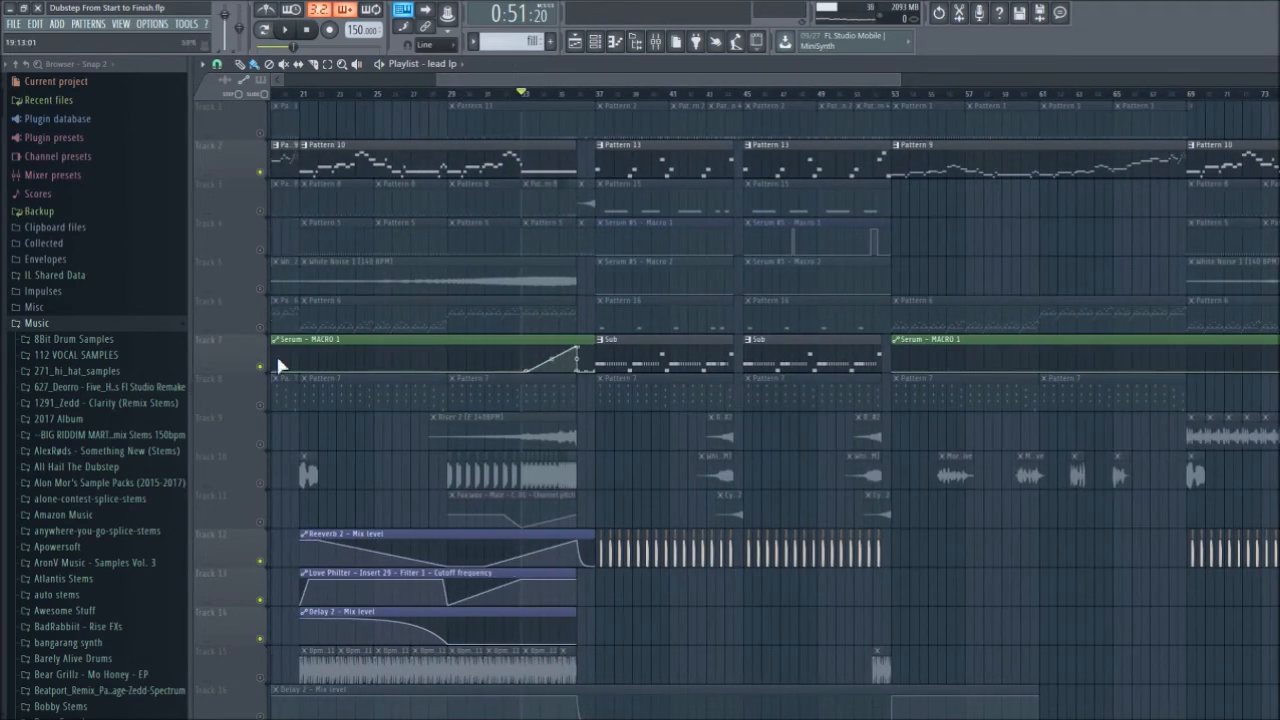
pyautogui.scroll(-2, 280, 380)
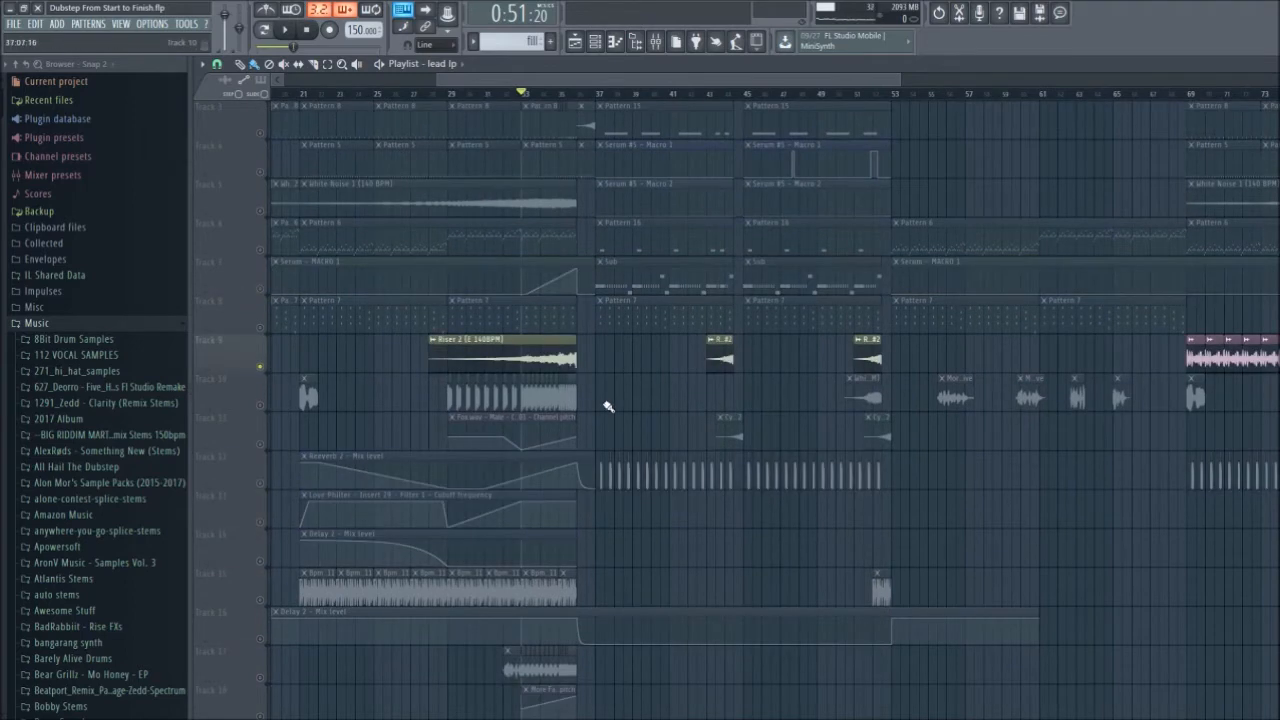
pyautogui.press('space')
pyautogui.scroll(4, 595, 440)
pyautogui.scroll(2, 610, 452)
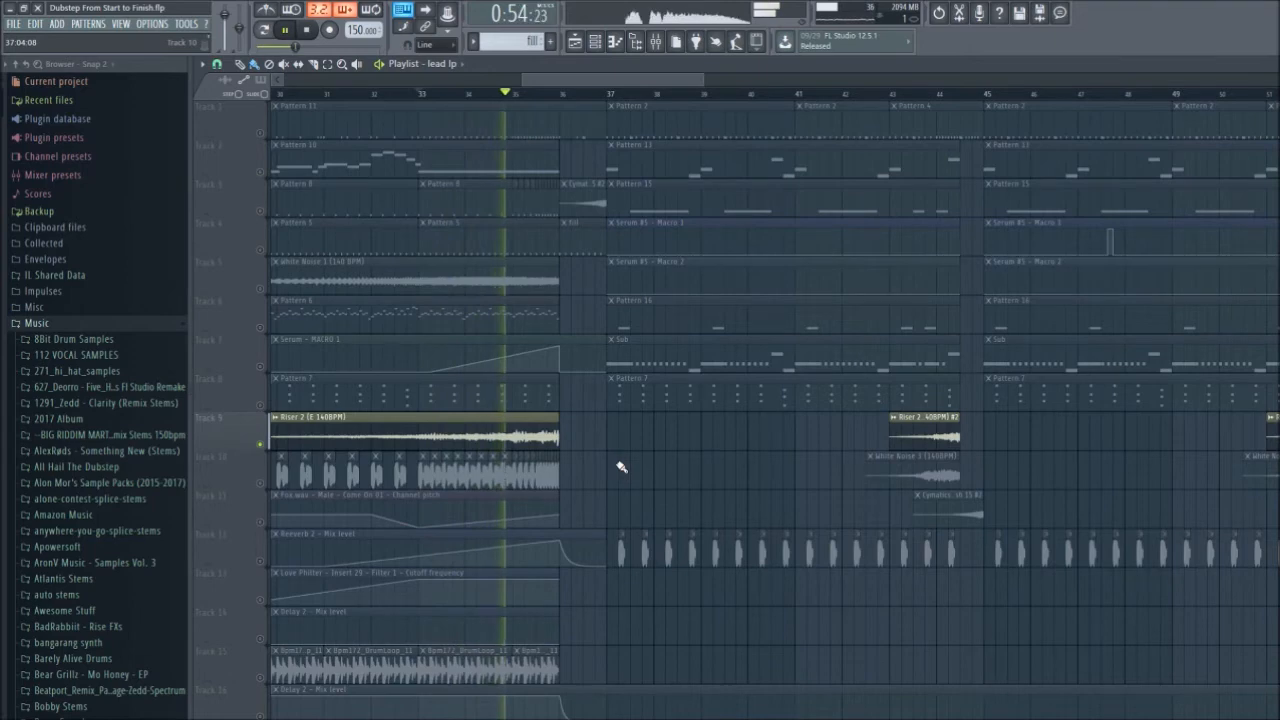
pyautogui.press('space')
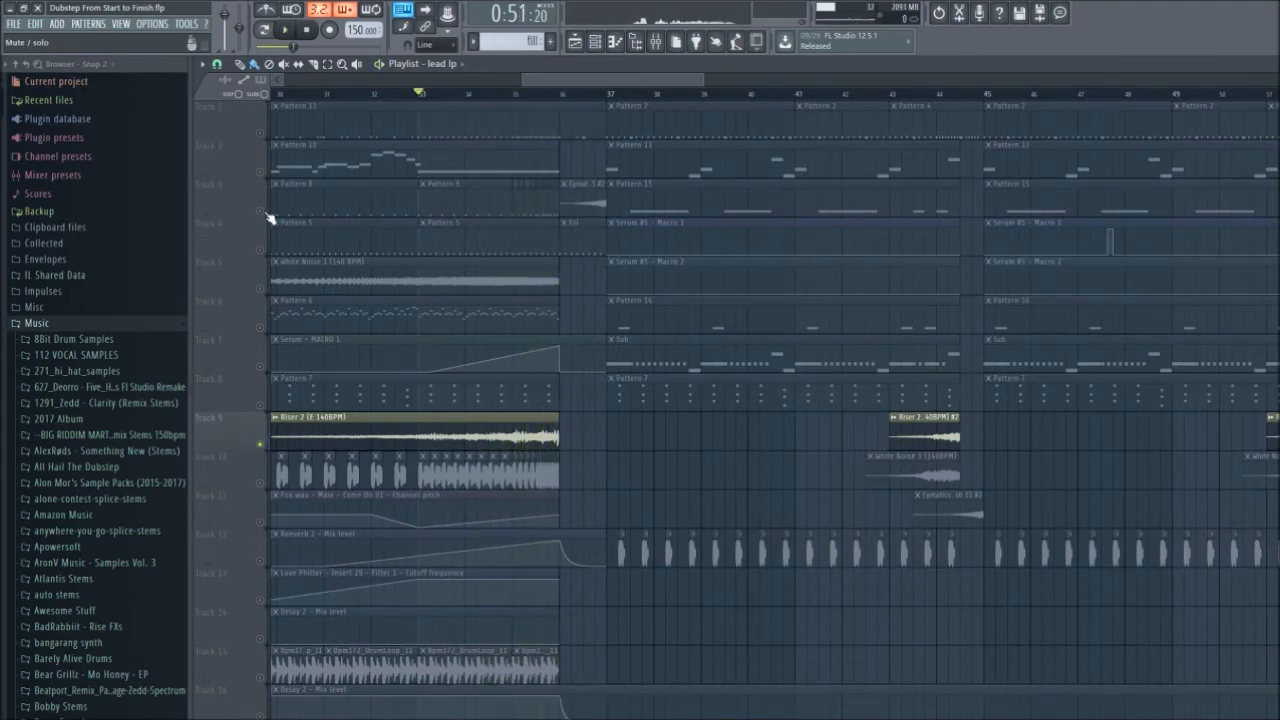
# - Solo track 3, play the Cymatics clip before the drop from bar 36, and stop playback
pyautogui.rightClick(261, 211)
pyautogui.click(556, 95)
pyautogui.scroll(-10, 686, 504)
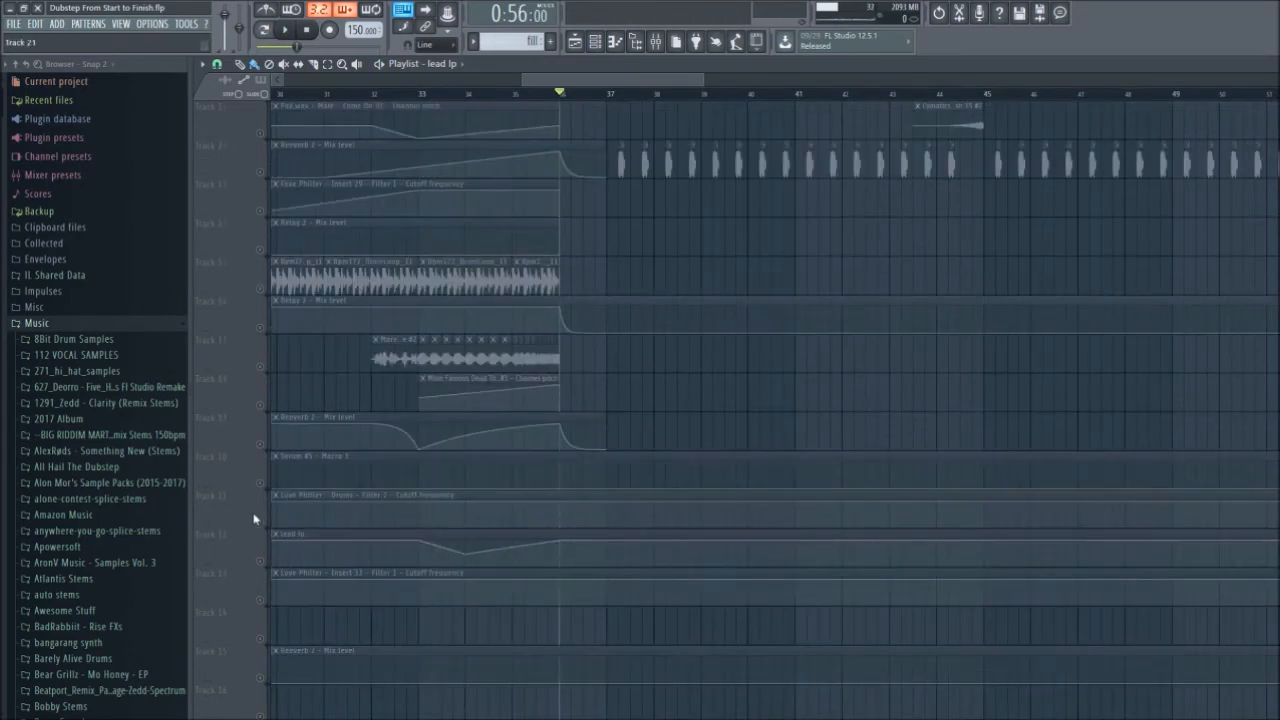
pyautogui.scroll(5, 674, 560)
pyautogui.press('space')
pyautogui.scroll(5, 594, 489)
pyautogui.scroll(-6, 645, 507)
pyautogui.press('space')
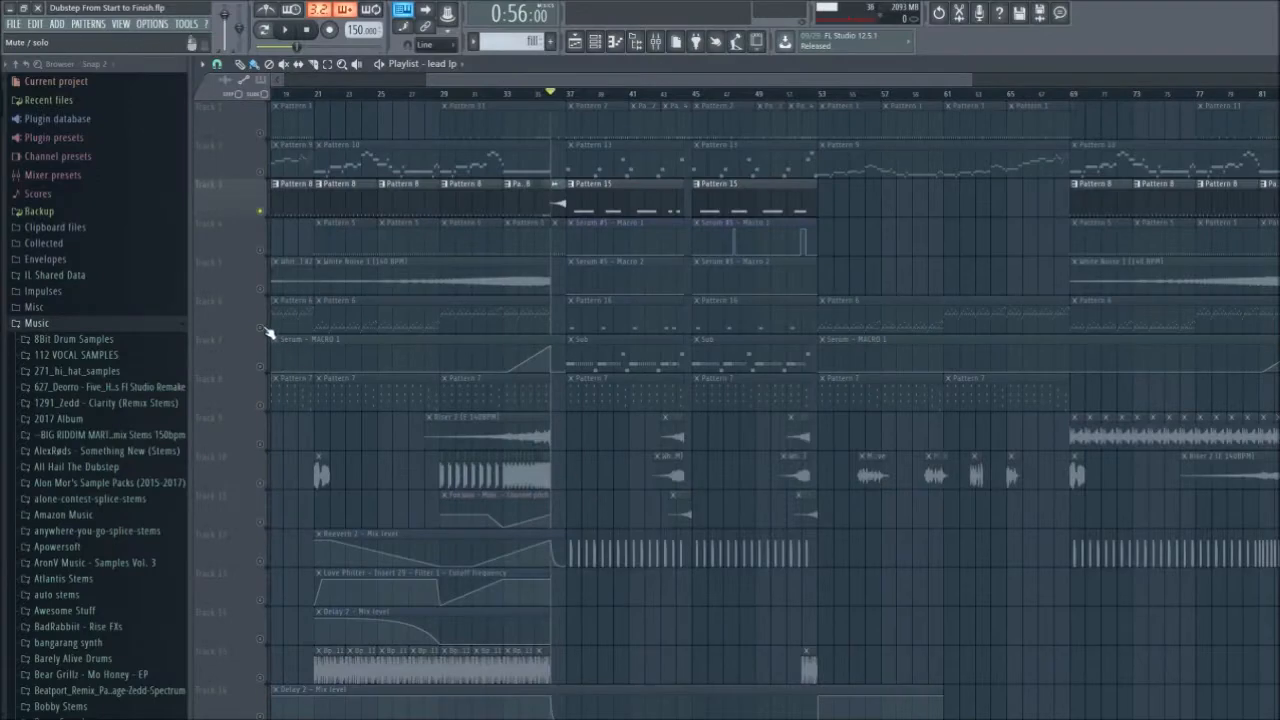
# - Unmute track 6 alongside track 3, play Pattern 6 and Pattern 8 together from bar 29, and stop
pyautogui.click(266, 329)
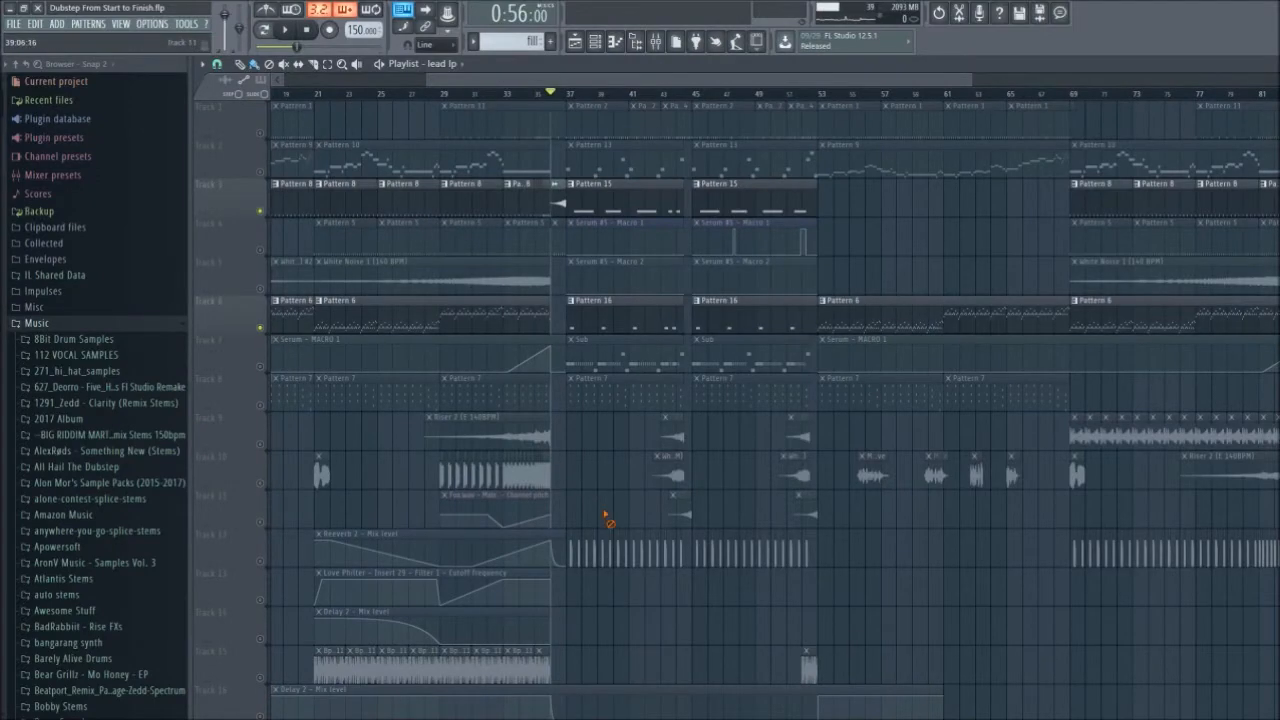
pyautogui.scroll(2, 413, 170)
pyautogui.click(396, 95)
pyautogui.scroll(-4, 544, 318)
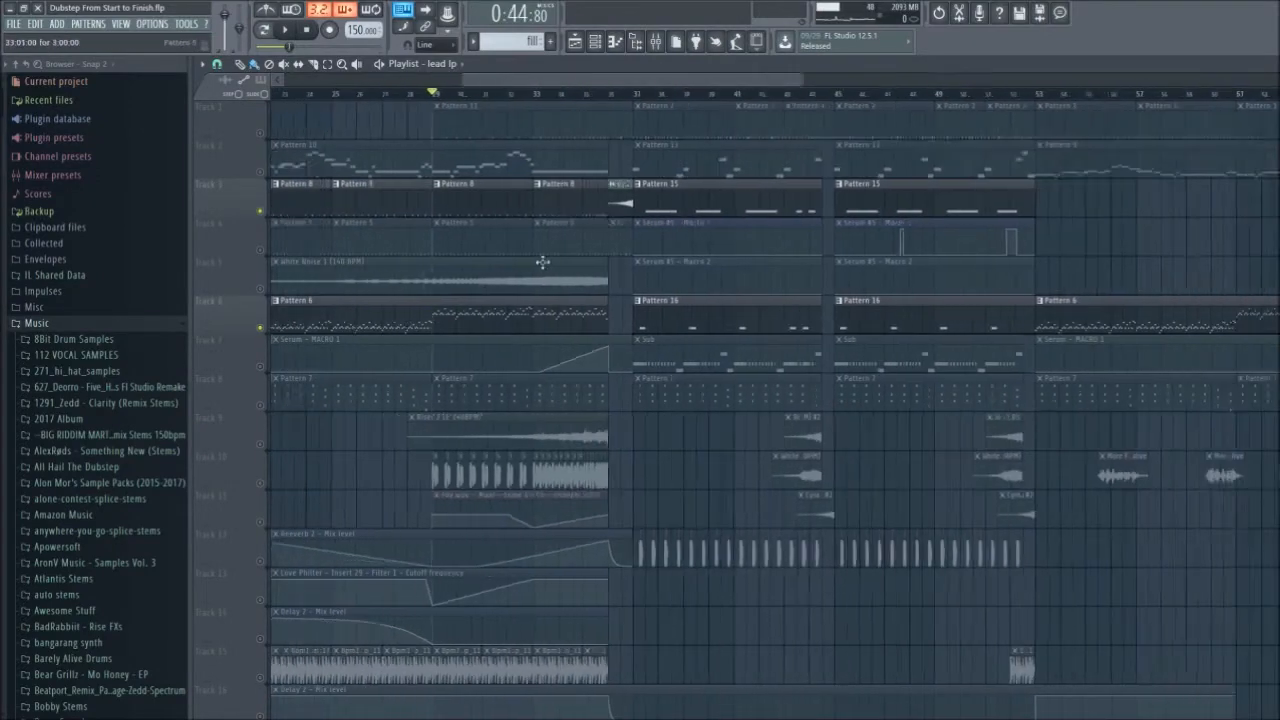
pyautogui.scroll(5, 376, 358)
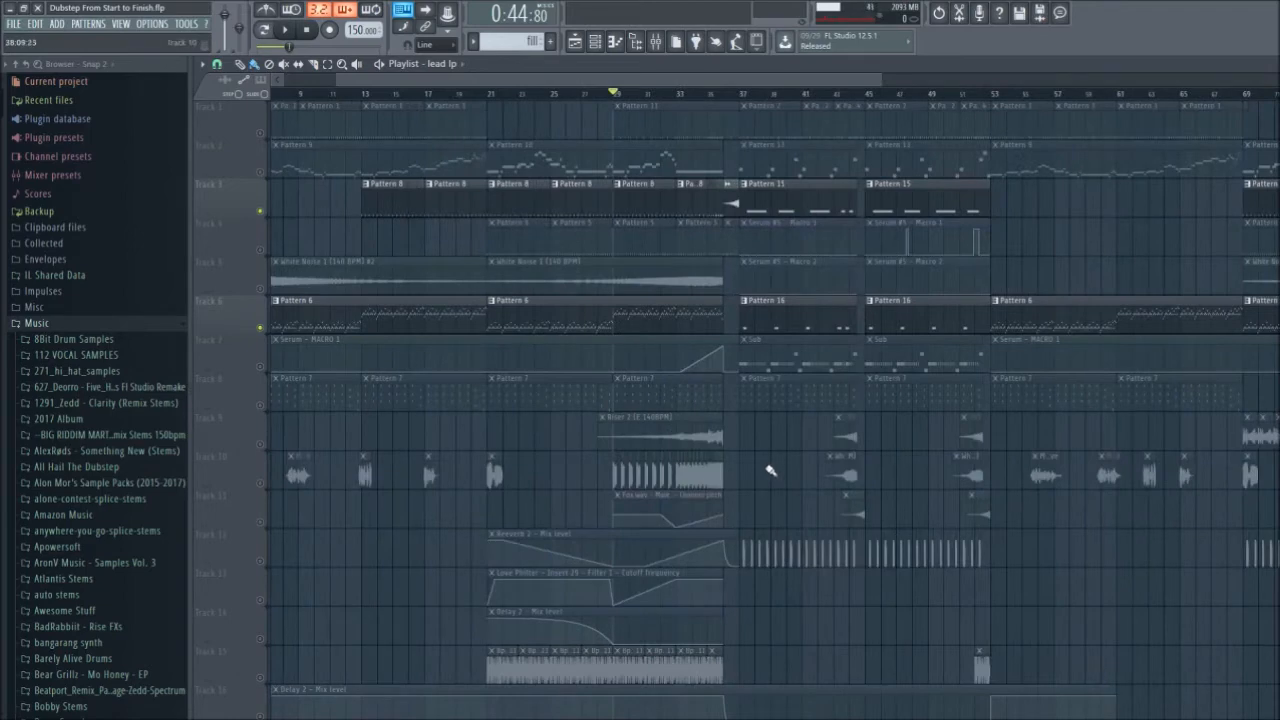
pyautogui.press('space')
pyautogui.press('space')
# - Mute track 3, play Pattern 6 on its own from bar 29, and stop playback
pyautogui.click(260, 211)
pyautogui.press('space')
pyautogui.press('space')
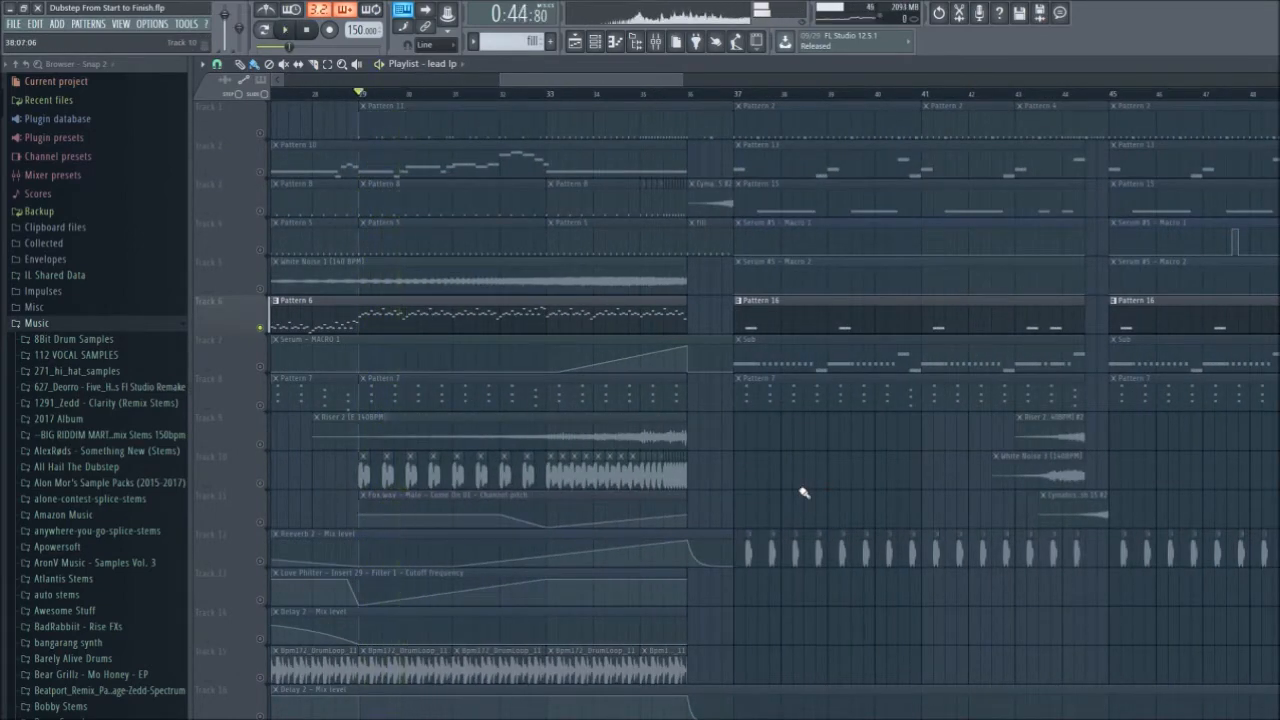
pyautogui.scroll(-1, 800, 493)
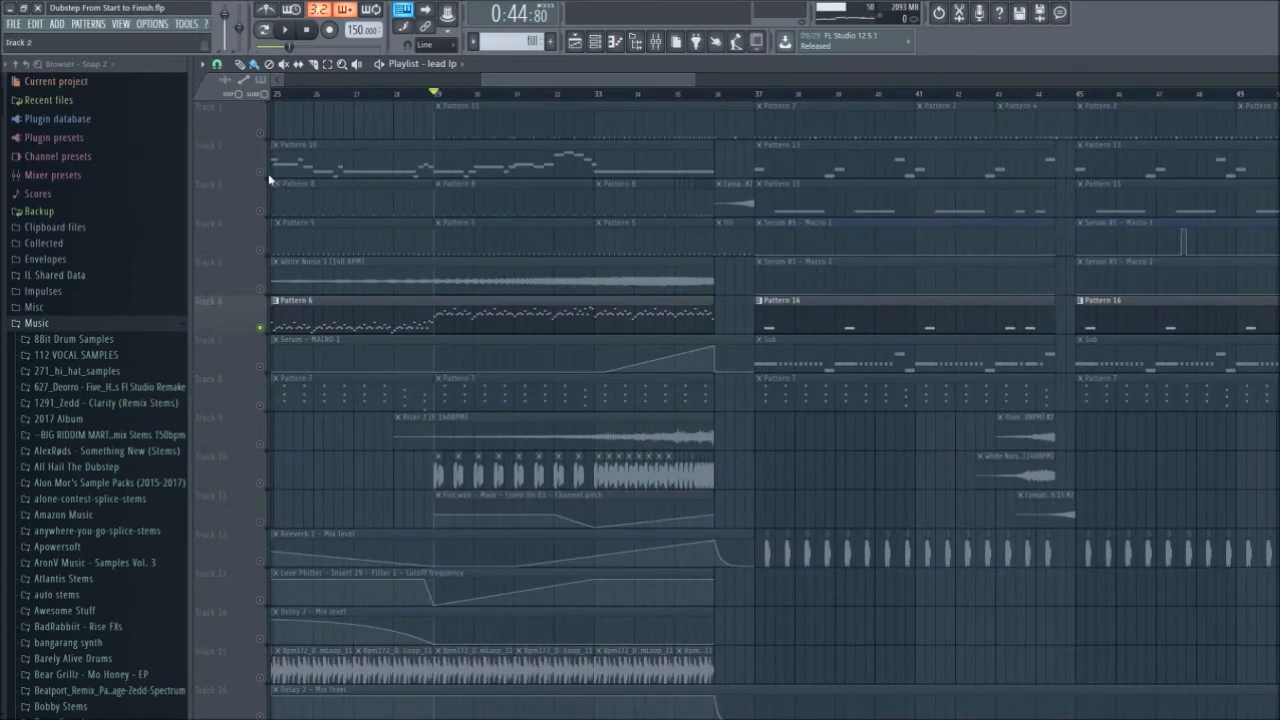
# - Solo Pattern 10 on track 2, unmute the lead lp automation track, and play the lead from bar 29
pyautogui.click(260, 172)
pyautogui.press('space')
pyautogui.press('space')
pyautogui.scroll(-3, 302, 570)
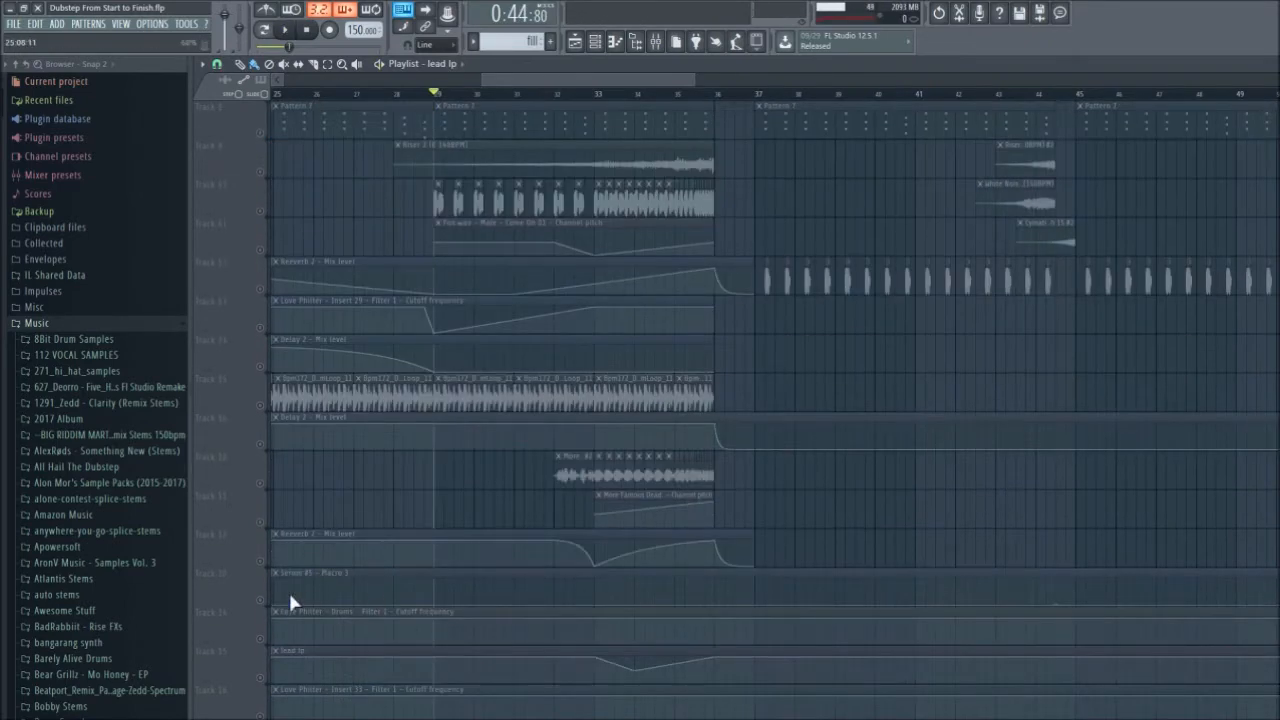
pyautogui.click(260, 678)
pyautogui.press('space')
pyautogui.scroll(3, 420, 630)
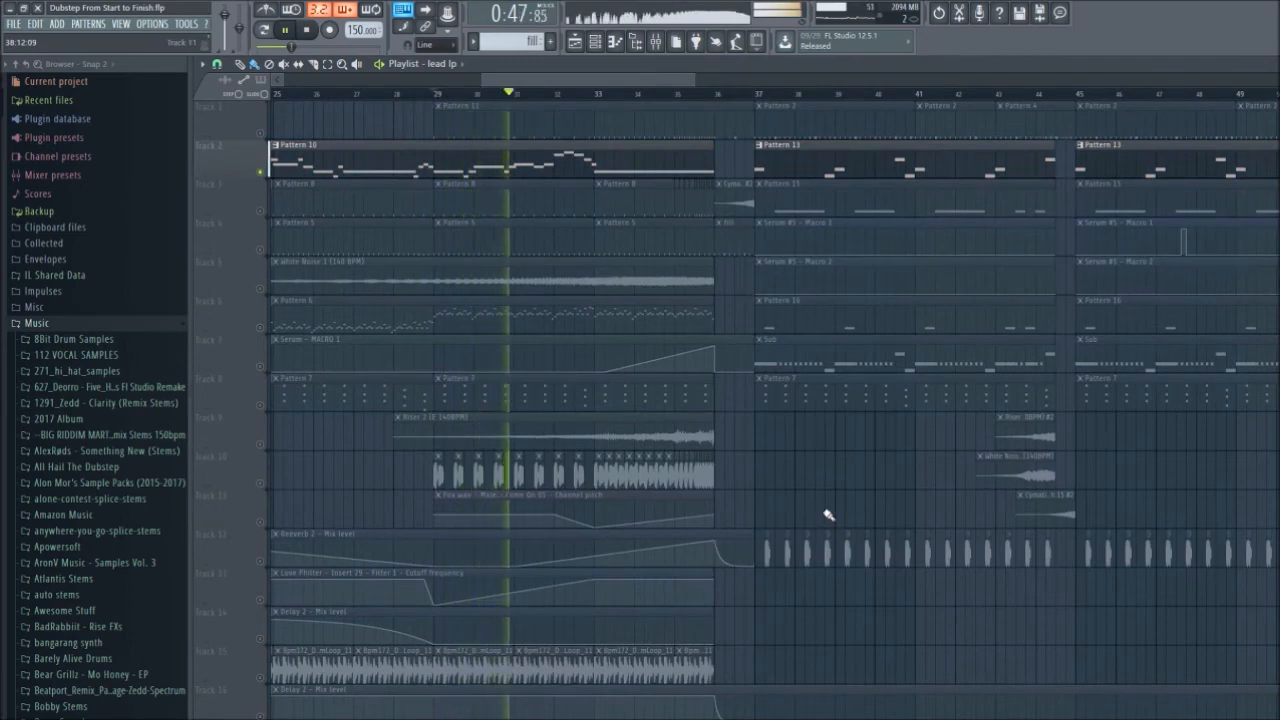
# - Stop playback, open Pattern 10 on track 2 in the piano roll to examine its long final D3 note, and close it
pyautogui.press('space')
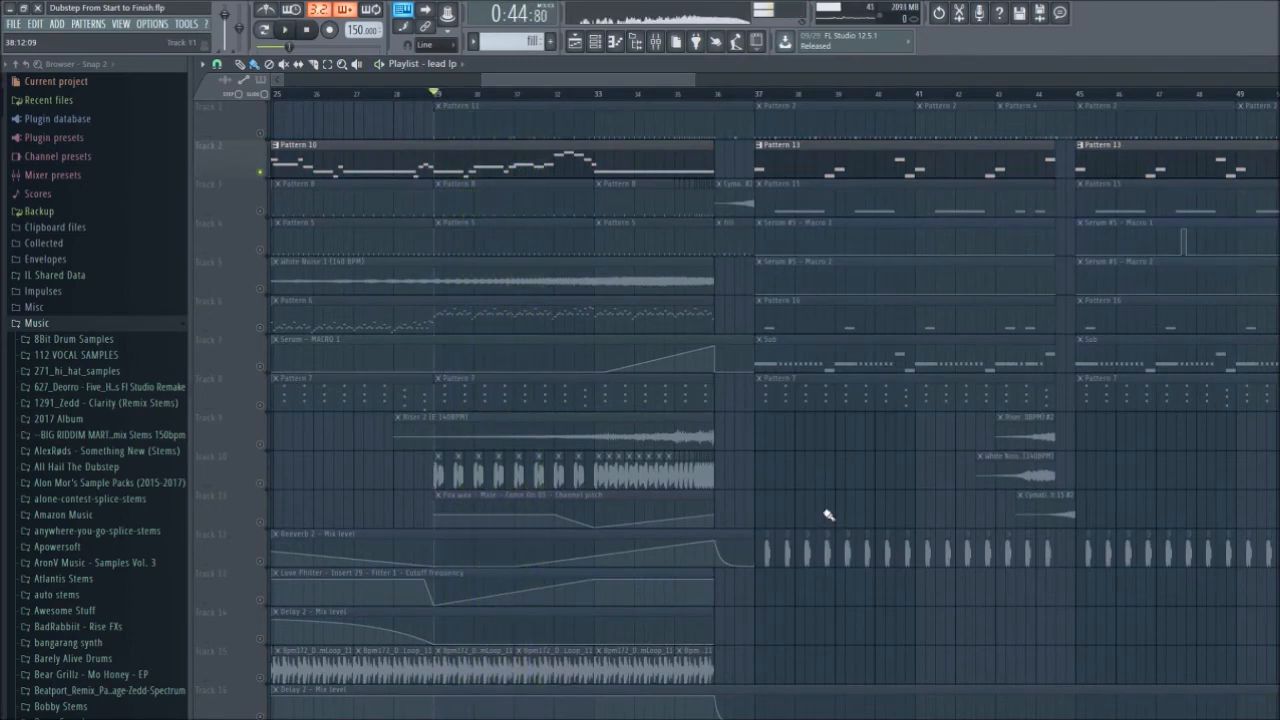
pyautogui.scroll(-3, 828, 515)
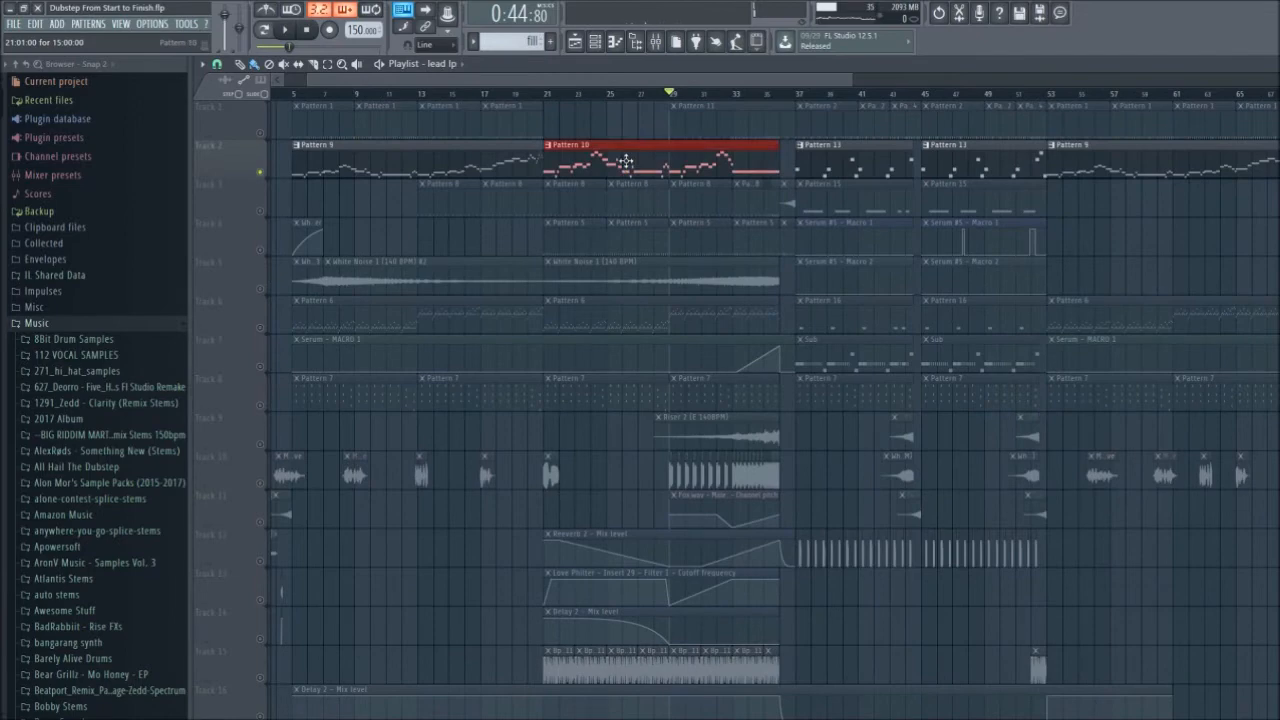
pyautogui.scroll(3, 658, 172)
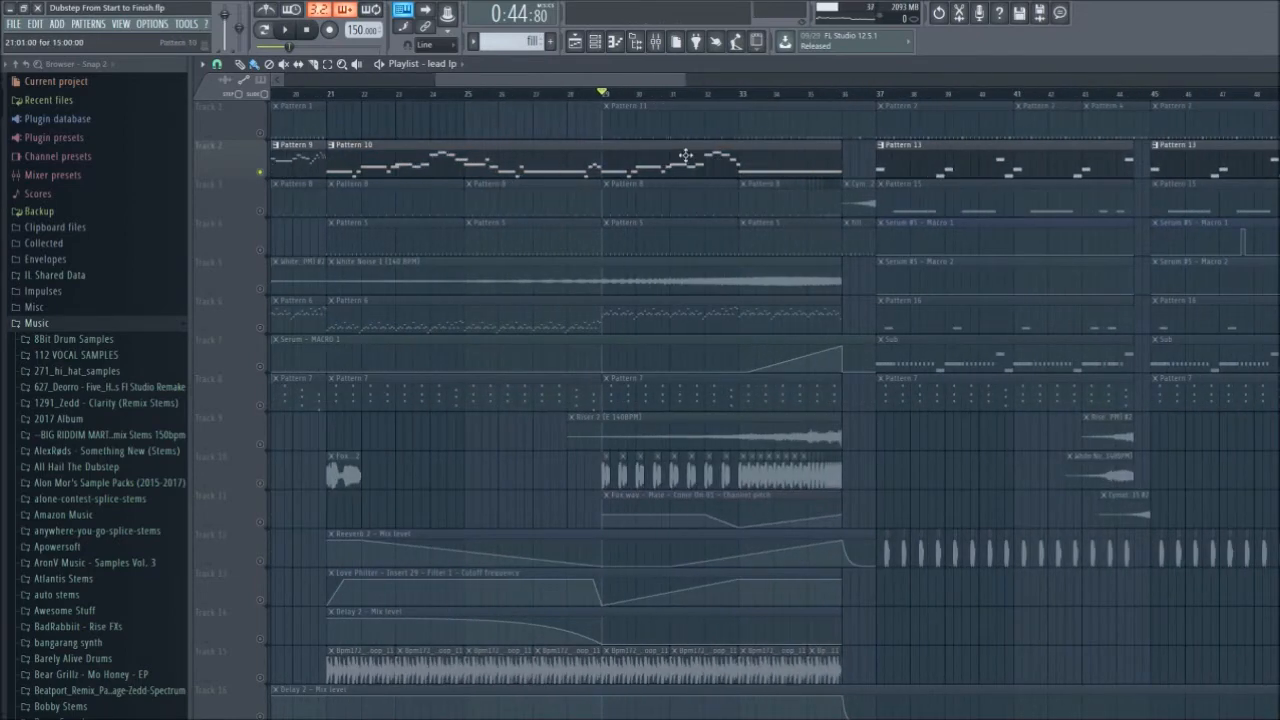
pyautogui.doubleClick(686, 155)
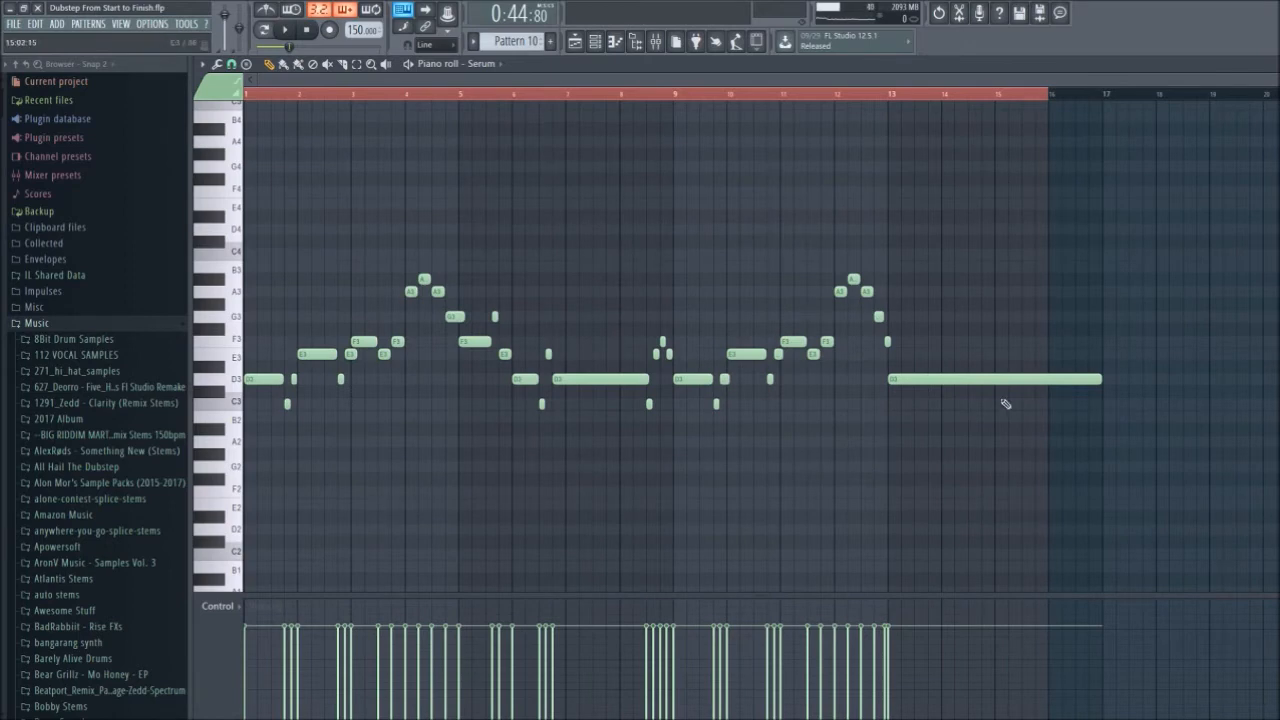
pyautogui.keyDown('ctrl'); pyautogui.click(1006, 381); pyautogui.keyUp('ctrl')
pyautogui.click(1277, 64)
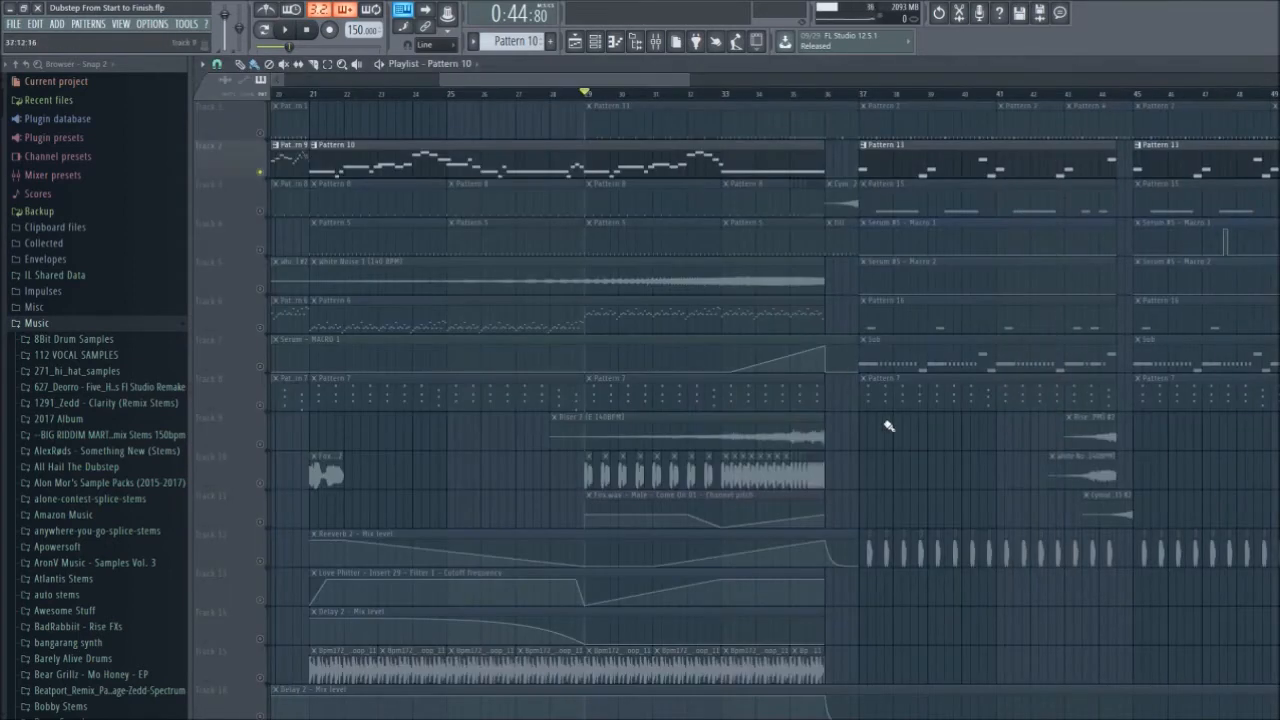
# - Play the soloed Pattern 10 lead from bar 33 and stop playback
pyautogui.scroll(3, 888, 426)
pyautogui.click(641, 101)
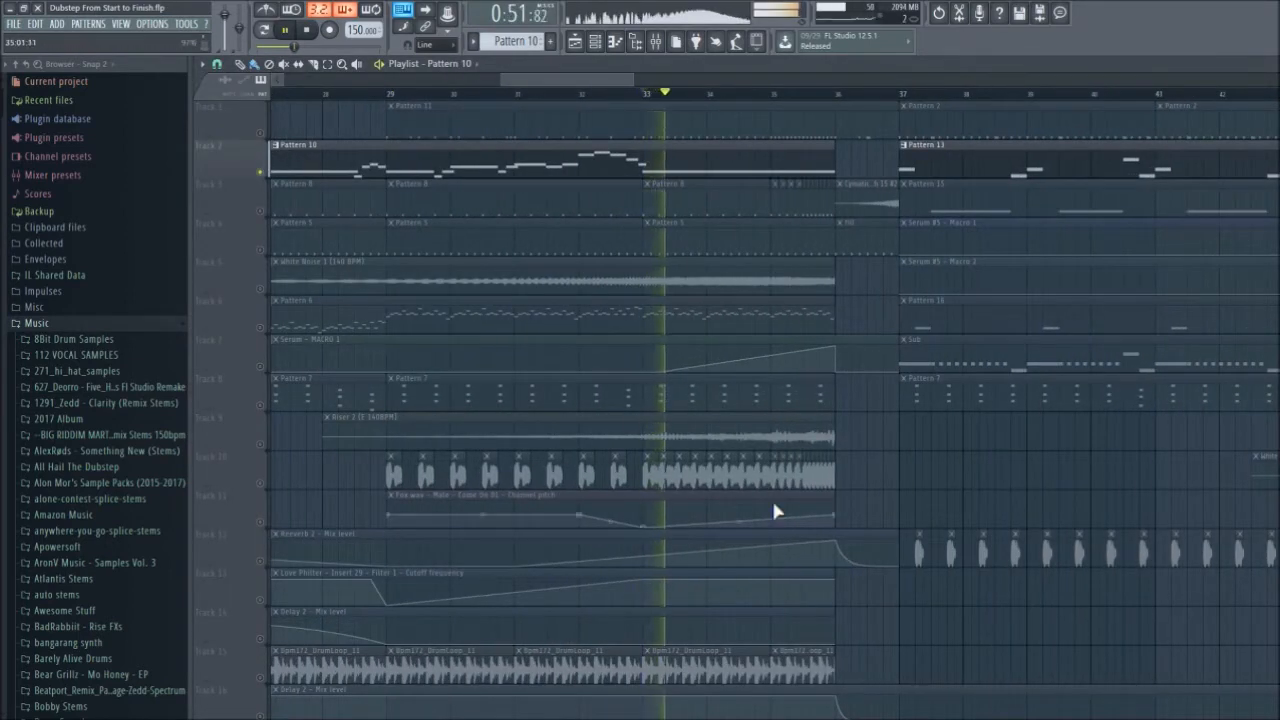
pyautogui.scroll(-3, 771, 497)
pyautogui.scroll(-1, 507, 418)
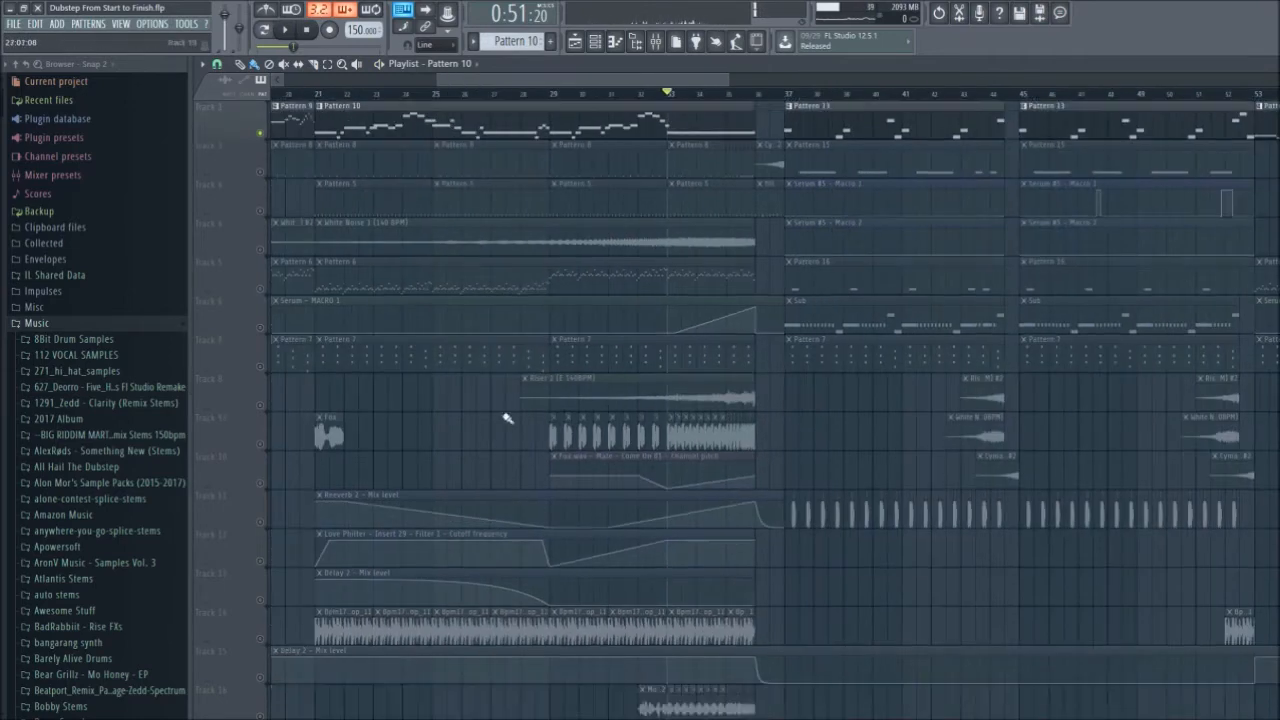
# - Solo Pattern 7 on track 8, play it from bar 29, and stop playback
pyautogui.rightClick(261, 367)
pyautogui.click(549, 96)
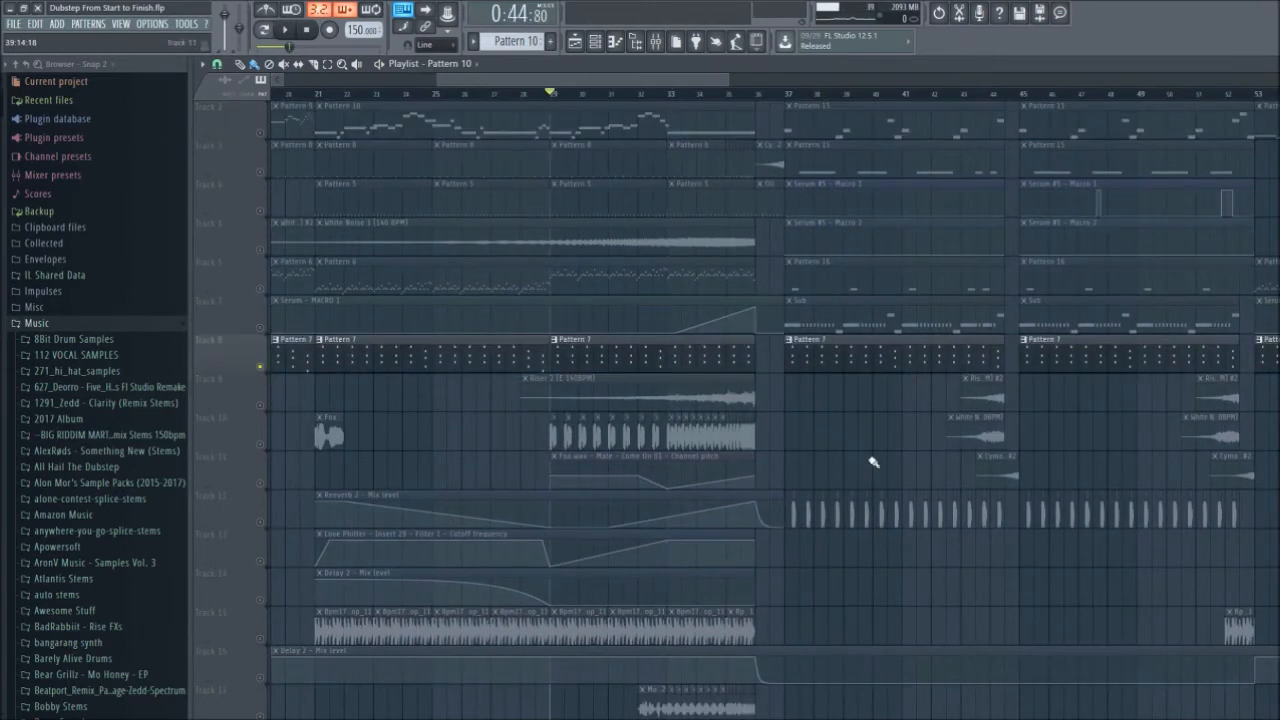
pyautogui.press('space')
pyautogui.keyDown('ctrl'); pyautogui.scroll(-2, 873, 462); pyautogui.keyUp('ctrl')
pyautogui.scroll(-1, 870, 470)
pyautogui.scroll(-1, 870, 475)
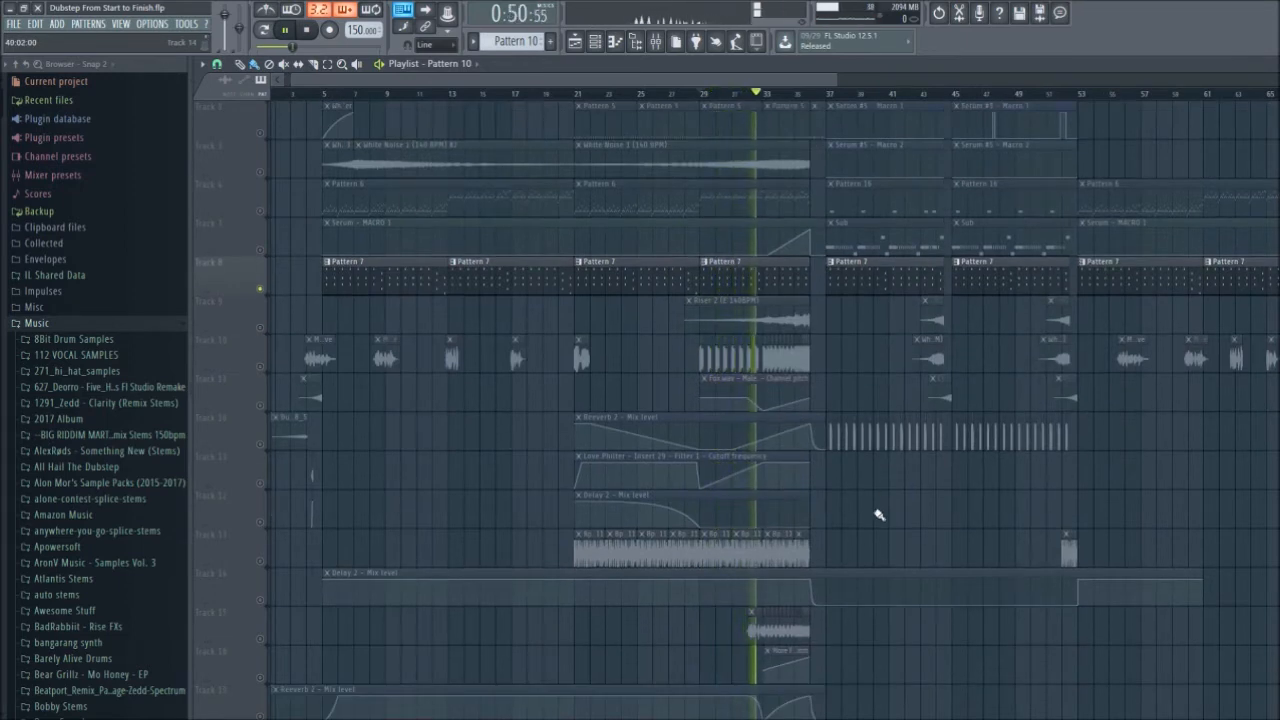
pyautogui.press('space')
# - Solo the vocal clips on track 10, unmute the automation on tracks 11 to 14, play from bar 29, and stop
pyautogui.scroll(-2, 879, 515)
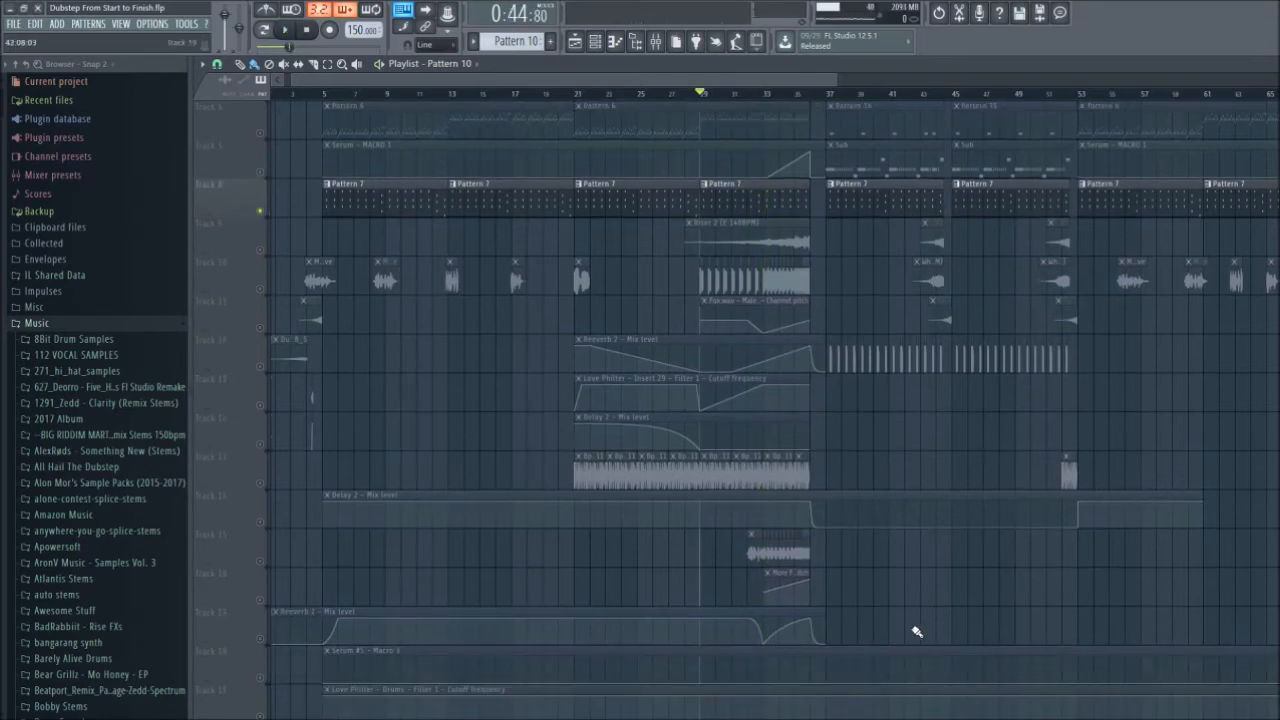
pyautogui.scroll(2, 928, 632)
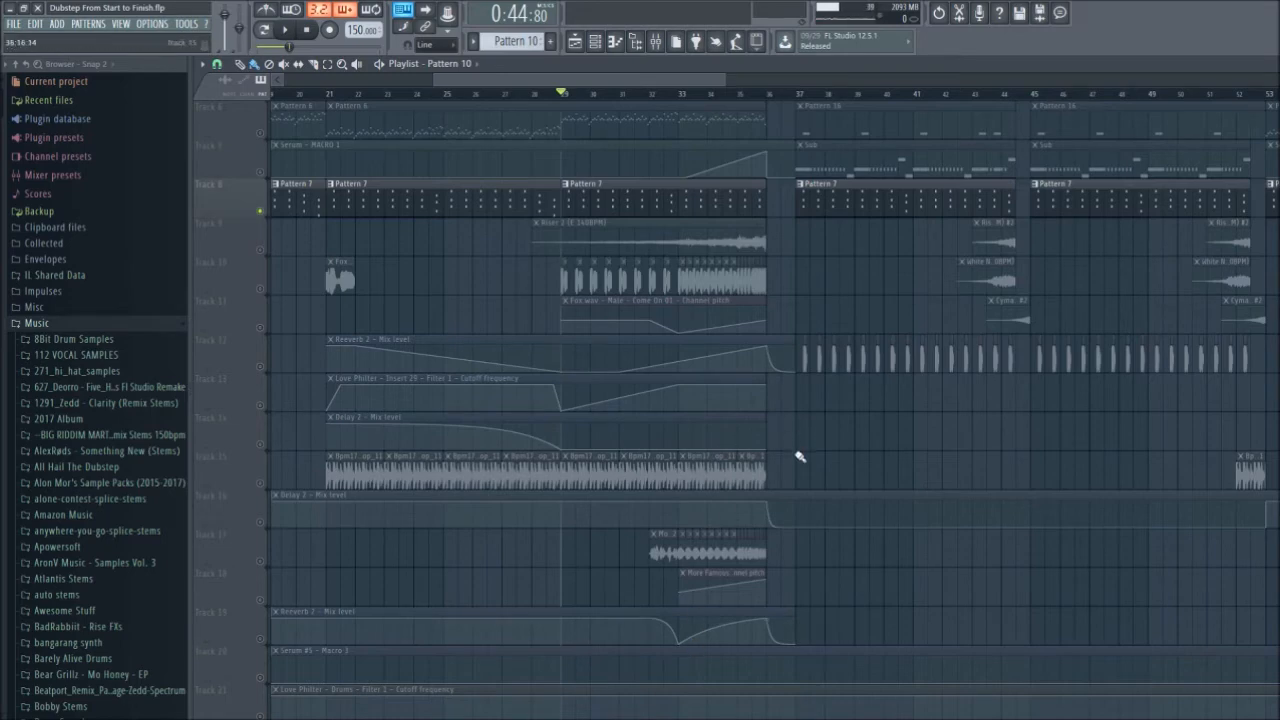
pyautogui.scroll(3, 800, 456)
pyautogui.rightClick(260, 406)
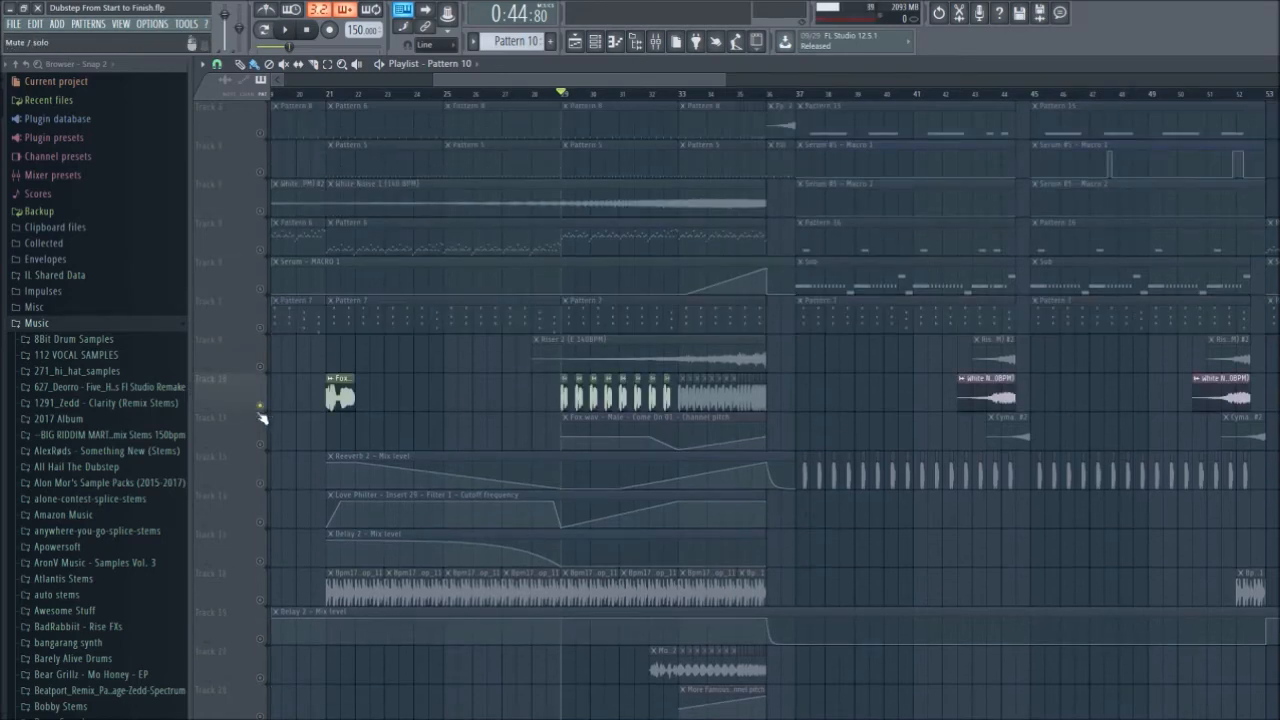
pyautogui.click(260, 445)
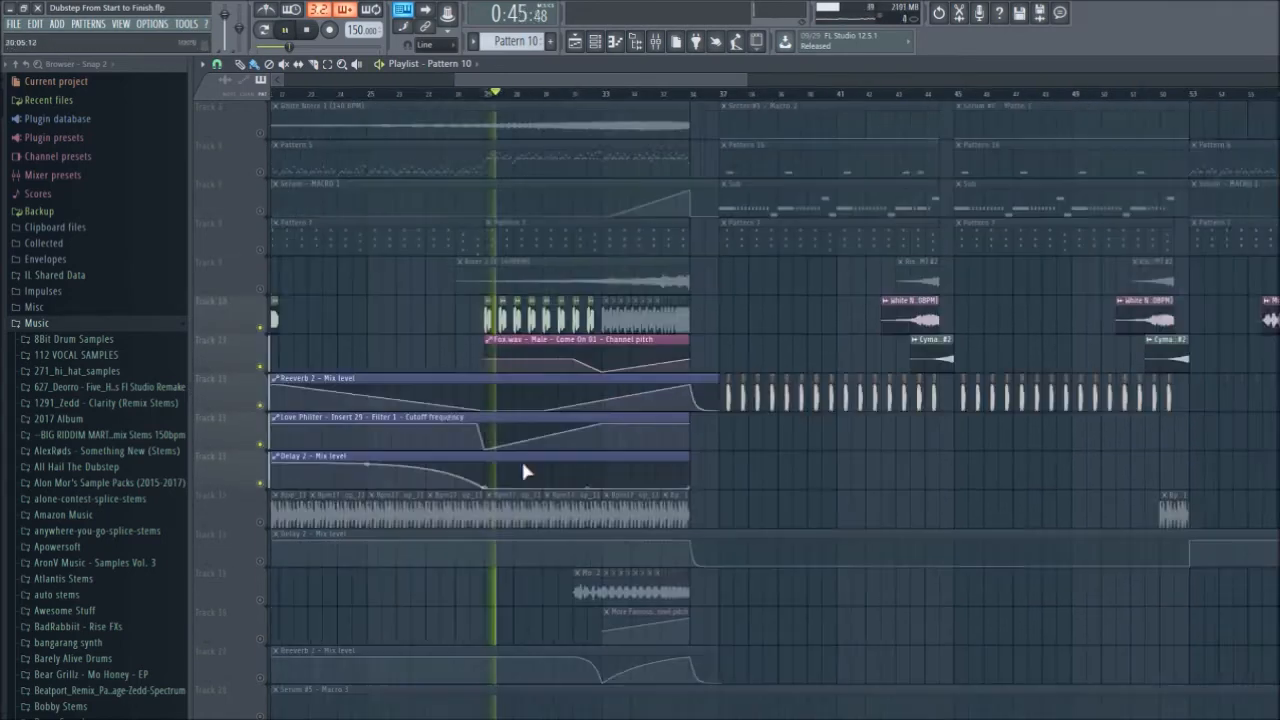
pyautogui.scroll(1, 480, 420)
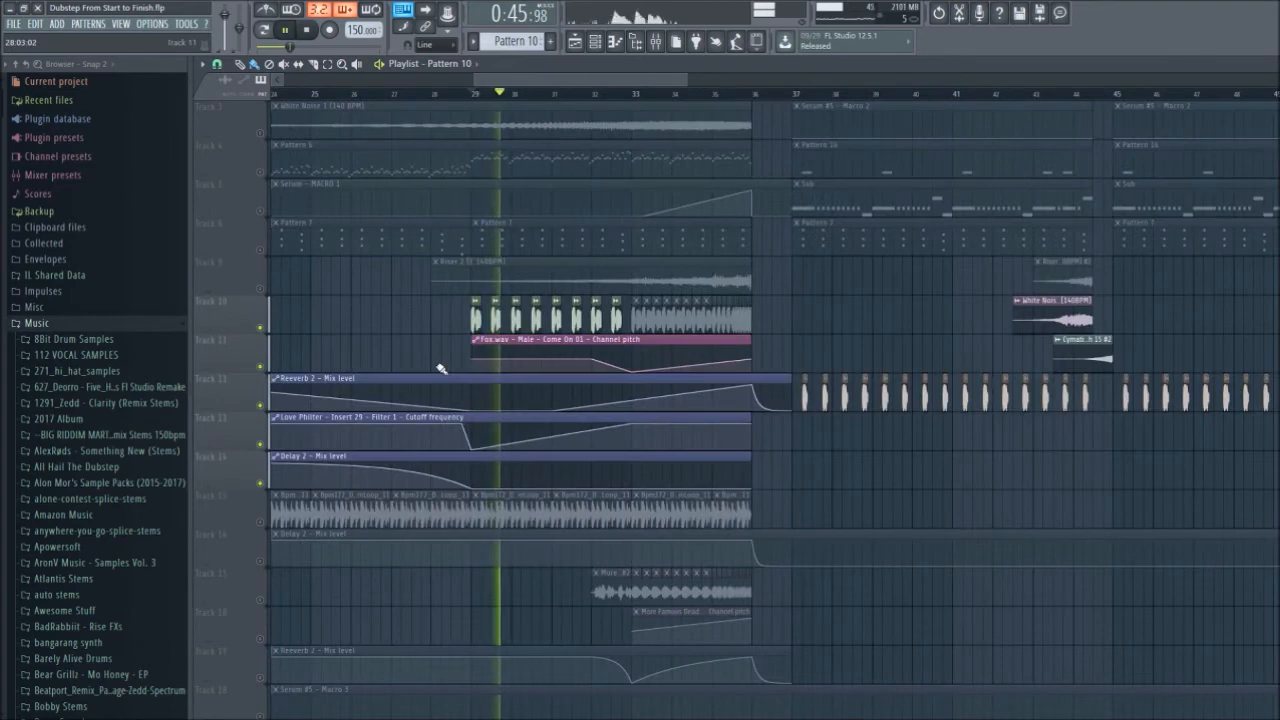
pyautogui.scroll(1, 645, 388)
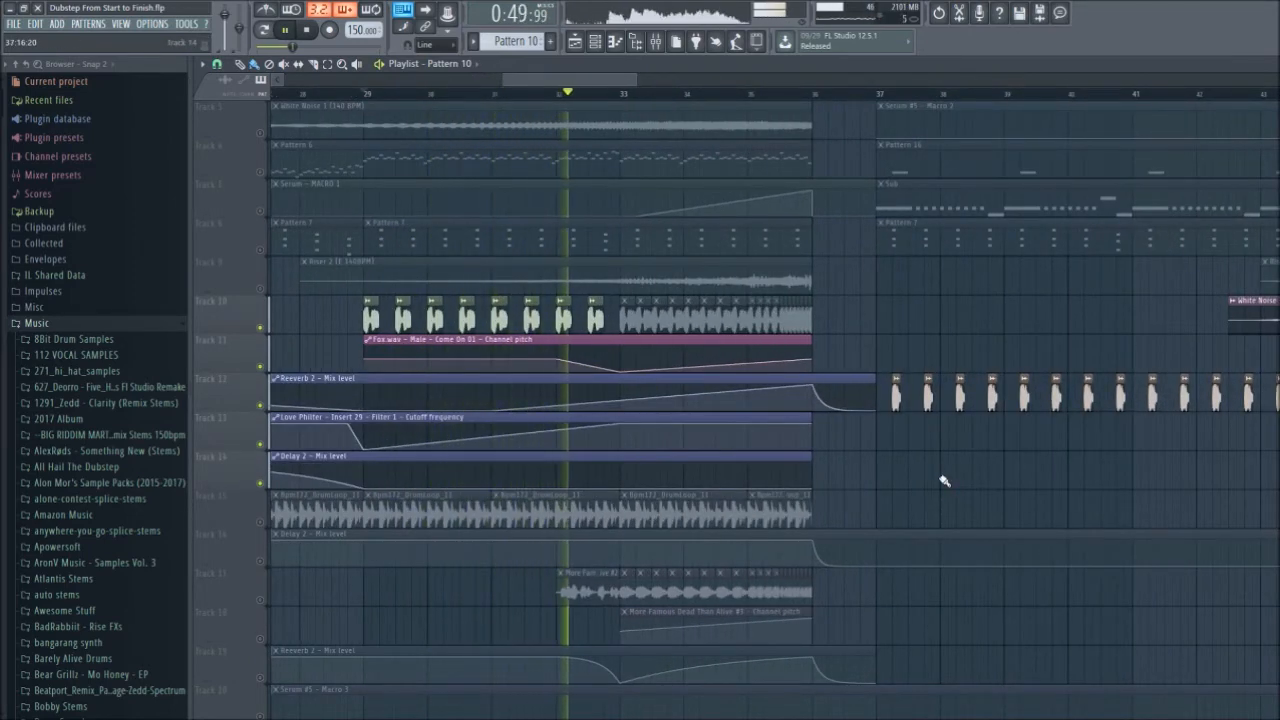
pyautogui.press('space')
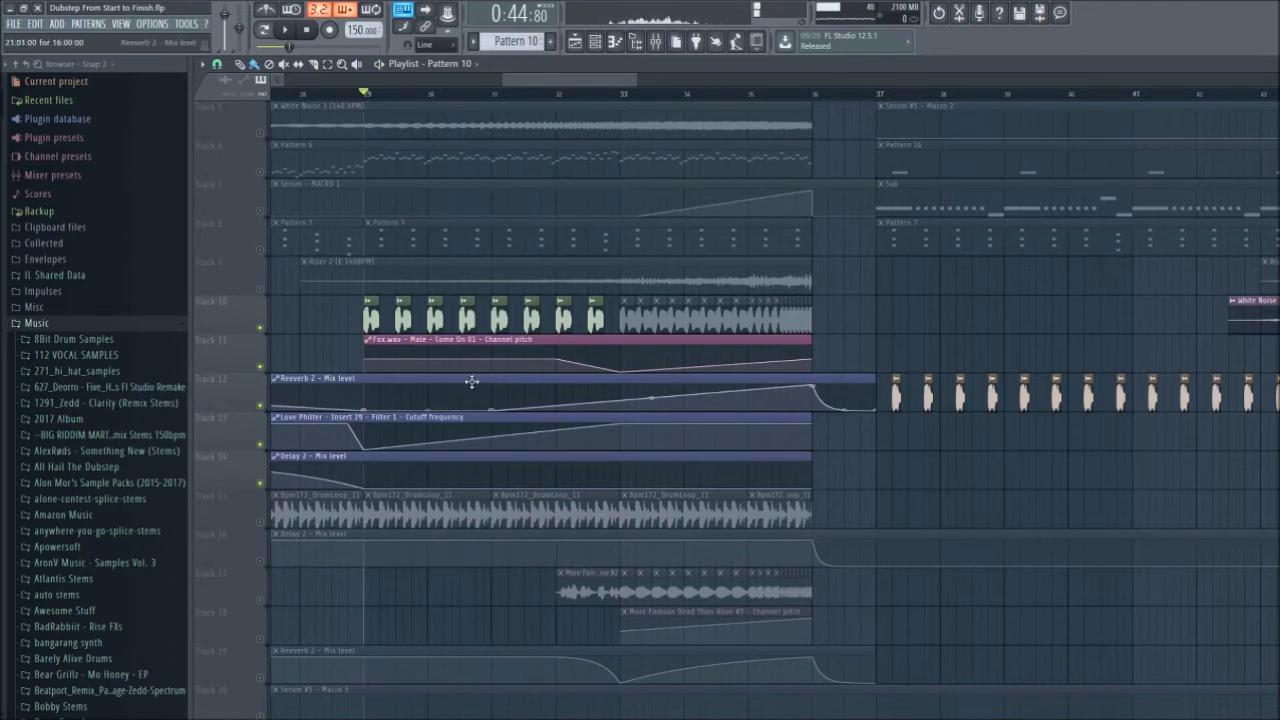
# - Open the Fox.wav Come On vocal's channel settings, examine the channel pitch control, and close the window
pyautogui.doubleClick(378, 320)
pyautogui.moveTo(417, 148); pyautogui.dragTo(869, 250)
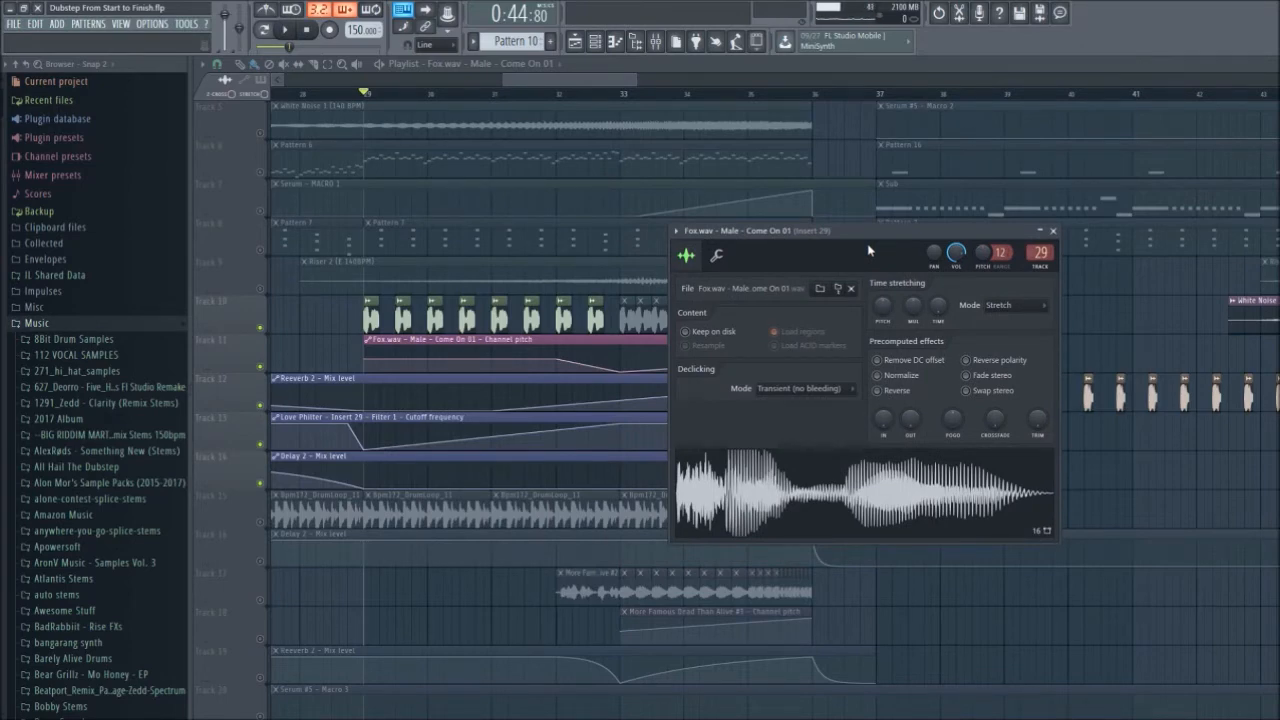
pyautogui.scroll(2, 371, 383)
pyautogui.moveTo(821, 240); pyautogui.dragTo(906, 218)
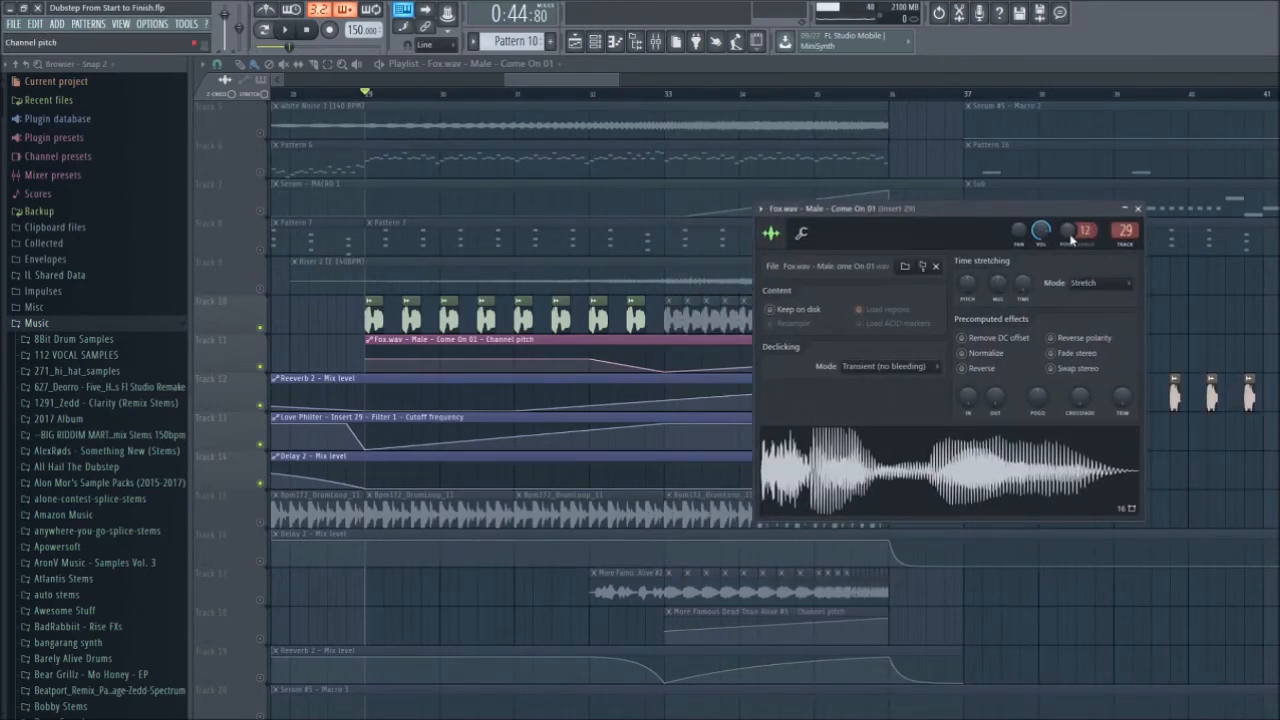
pyautogui.click(1138, 210)
# - Play the pitch-automated vocal clips from bar 29 and again from bar 32, and stop playback
pyautogui.press('space')
pyautogui.press('space')
pyautogui.scroll(1, 600, 115)
pyautogui.click(594, 98)
pyautogui.press('space')
pyautogui.scroll(1, 762, 430)
pyautogui.press('space')
pyautogui.scroll(-5, 979, 338)
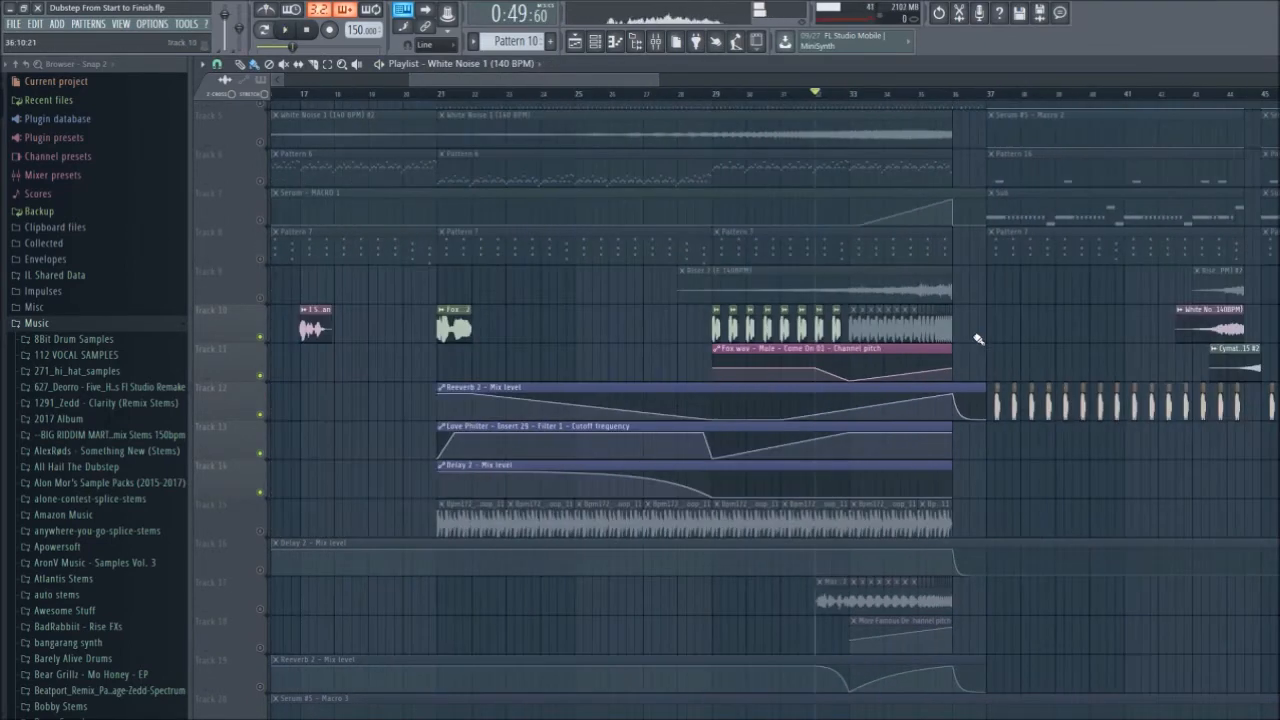
# - Select bars 29 to 33 around the repeated vocal clips and clear the time selection
pyautogui.moveTo(1034, 337); pyautogui.dragTo(790, 357)
pyautogui.moveTo(713, 93); pyautogui.dragTo(851, 124)
pyautogui.keyDown('ctrl'); pyautogui.click(1049, 355); pyautogui.keyUp('ctrl')
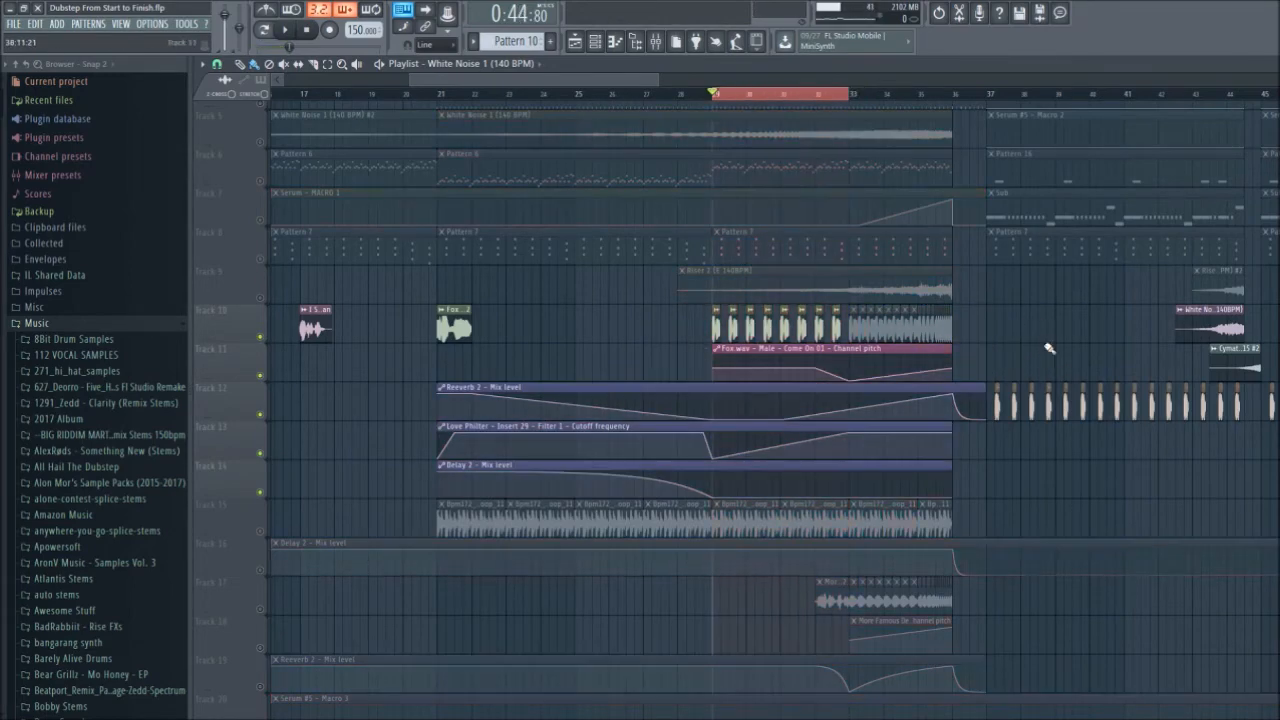
pyautogui.keyDown('ctrl'); pyautogui.click(800, 97); pyautogui.keyUp('ctrl')
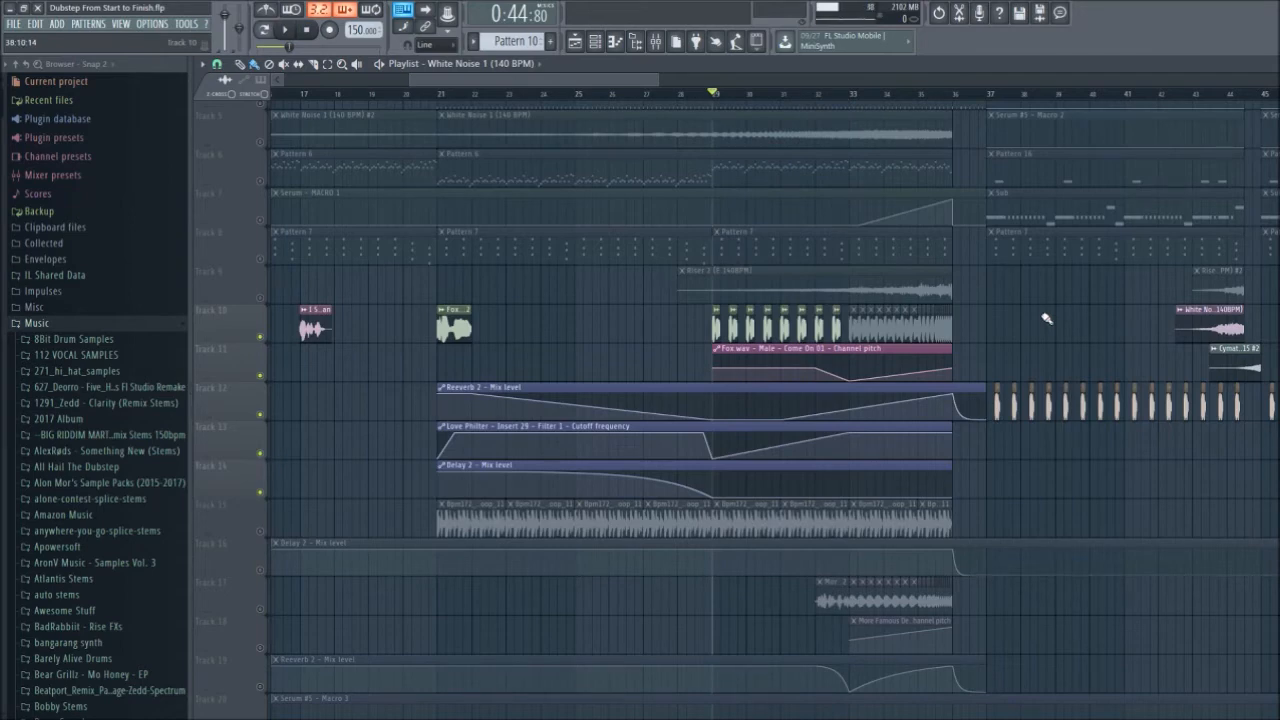
# - Solo the More Famous Dead Than Alive clips on track 17, unmute the track 18 pitch automation, and set the playhead to bar 32
pyautogui.scroll(-2, 1040, 320)
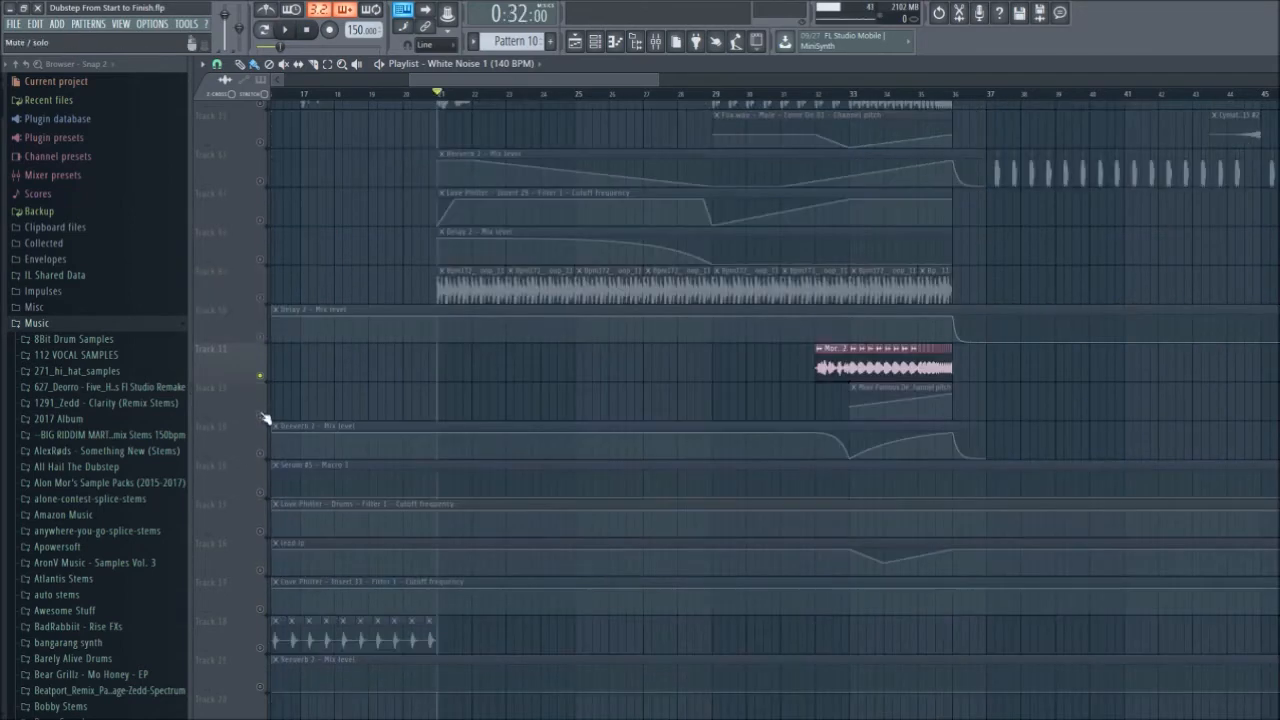
pyautogui.click(260, 414)
pyautogui.click(818, 94)
pyautogui.scroll(3, 1046, 409)
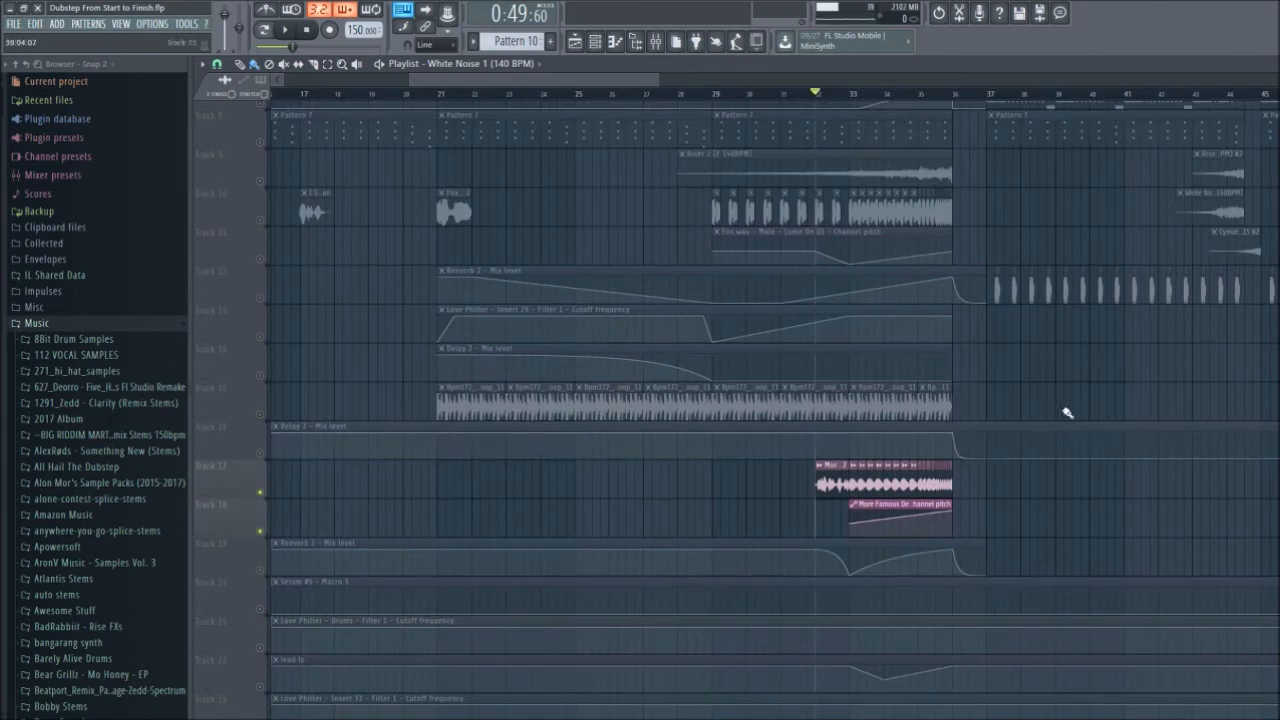
# - Compare the track 10 vocal clips with the track 17 clips, play track 17 with its pitch automation from bar 32, and stop
pyautogui.scroll(3, 1067, 412)
pyautogui.click(270, 215)
pyautogui.click(600, 96)
pyautogui.keyDown('ctrl'); pyautogui.click(929, 212); pyautogui.keyUp('ctrl')
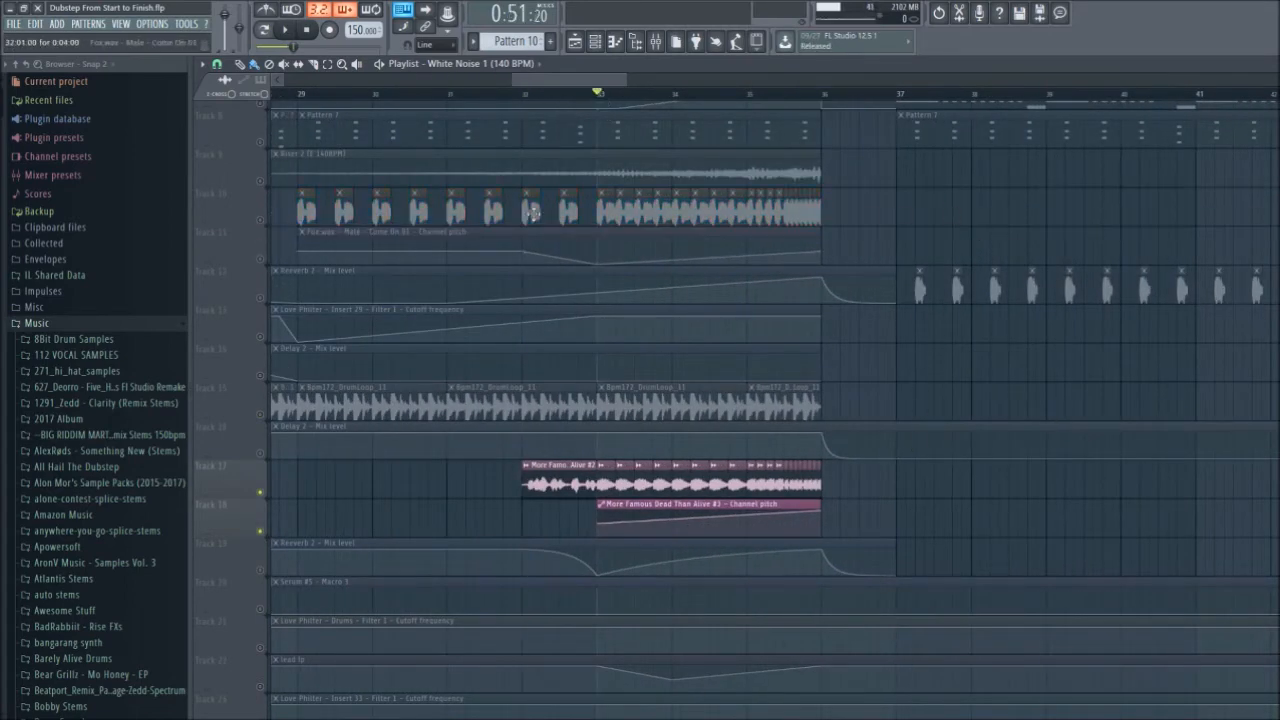
pyautogui.click(522, 95)
pyautogui.scroll(-3, 1010, 515)
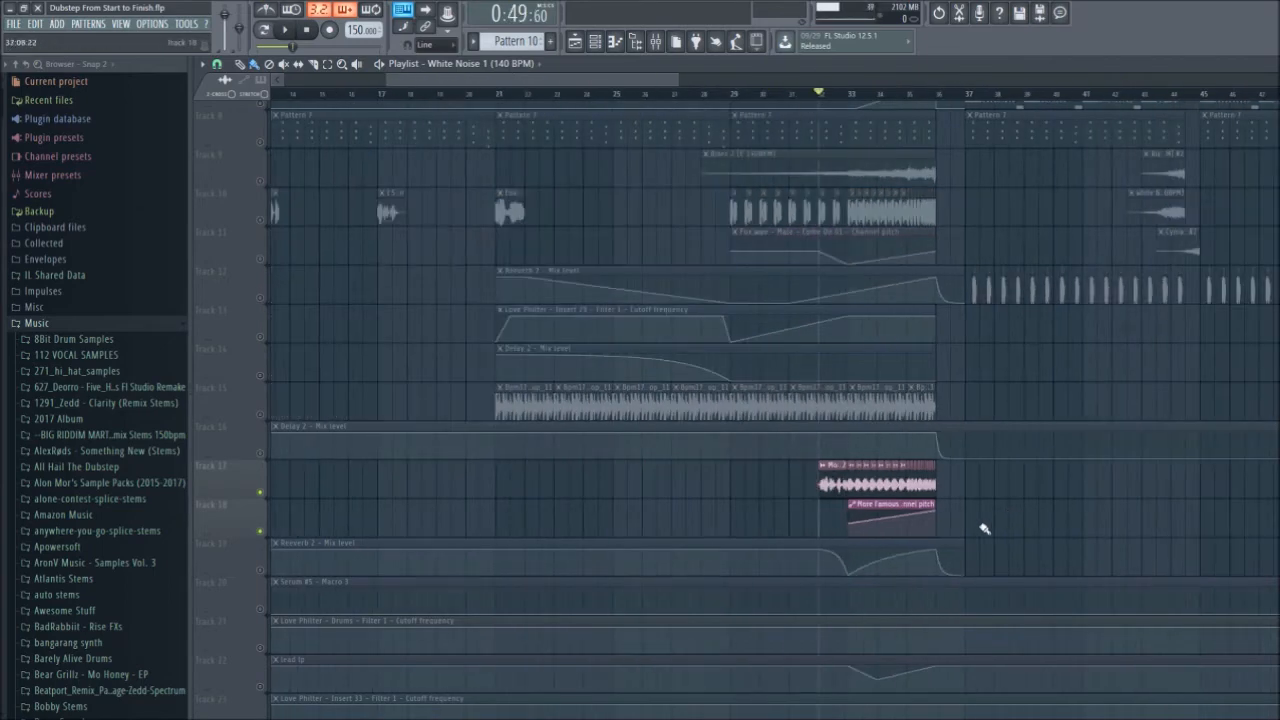
pyautogui.scroll(4, 529, 533)
pyautogui.press('space')
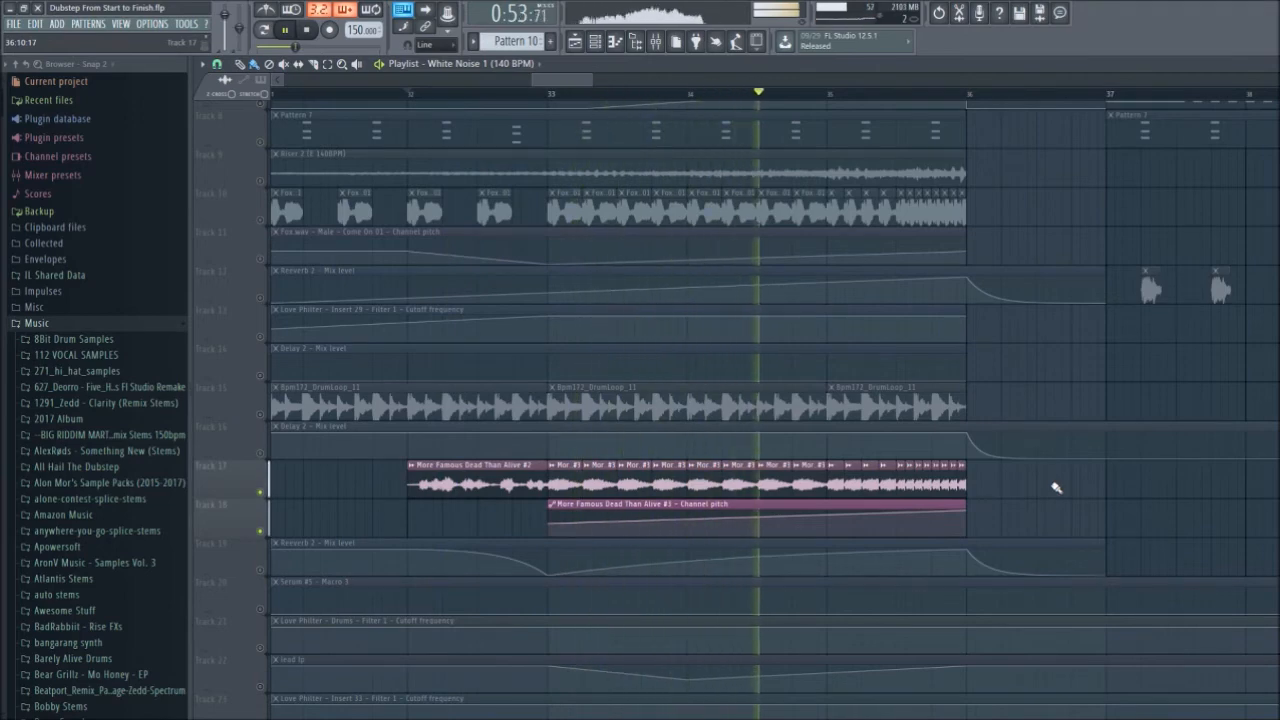
pyautogui.press('space')
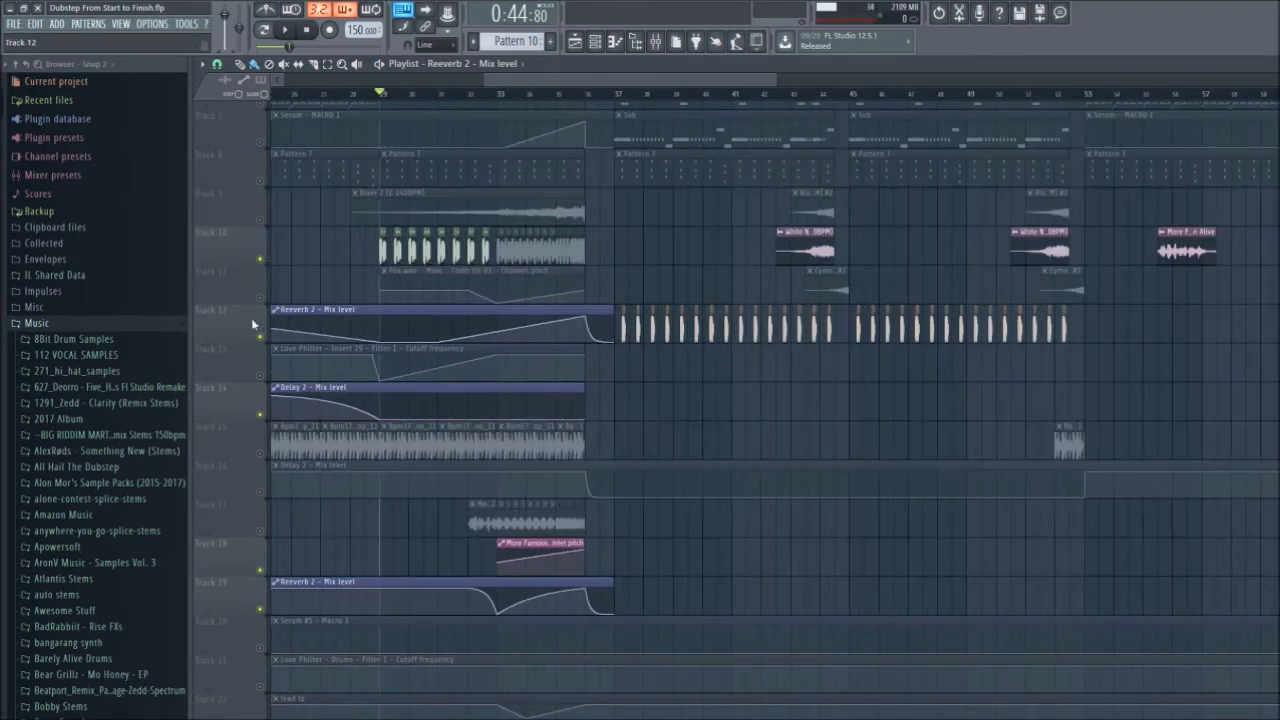
# - Mute the Reeverb 2 mix level automation on track 12, play the track 10 vocal without it, and stop playback
pyautogui.click(259, 337)
pyautogui.press('space')
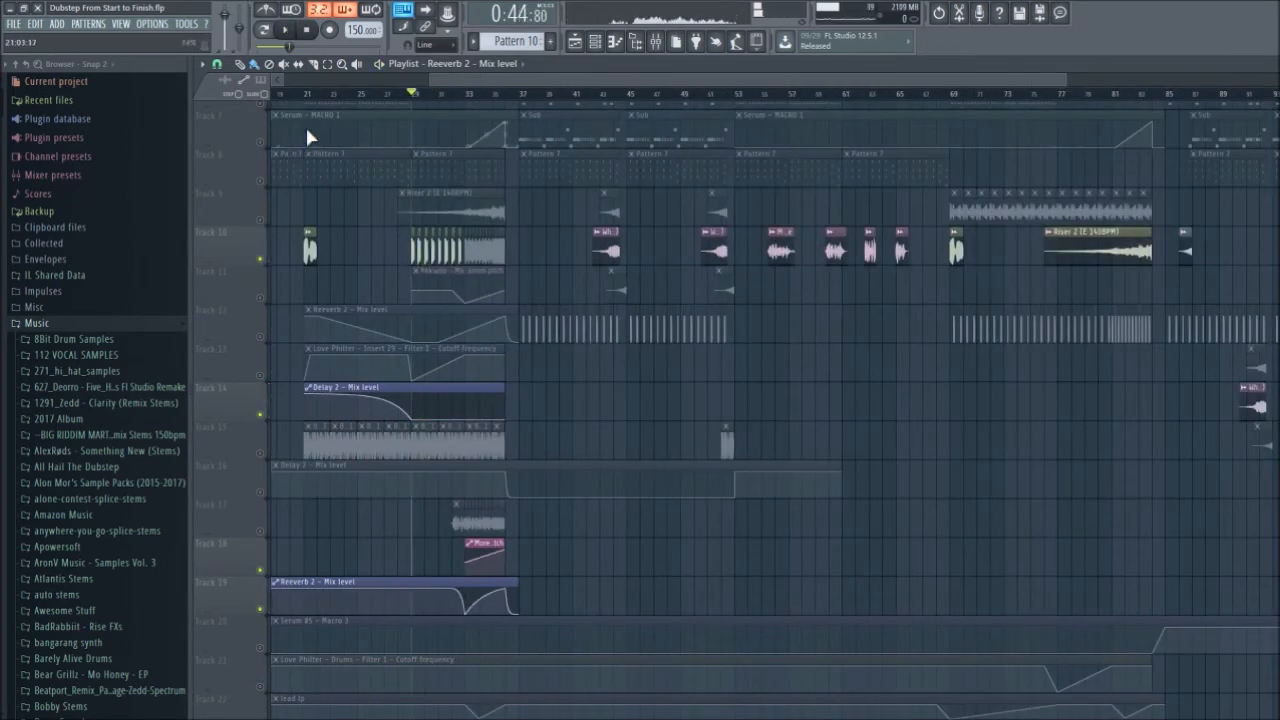
pyautogui.press('space')
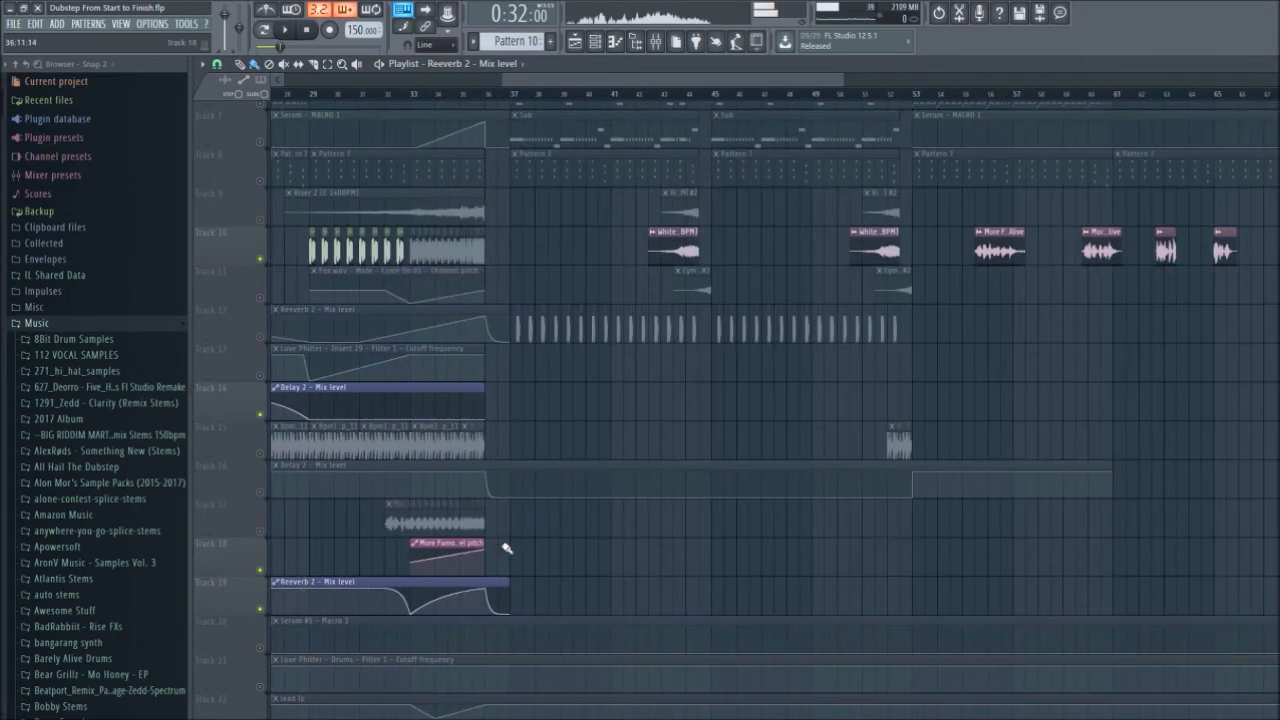
# - Set the playhead to bar 33 and unmute the More Famous Dead Than Alive clips on track 17
pyautogui.scroll(-3, 490, 535)
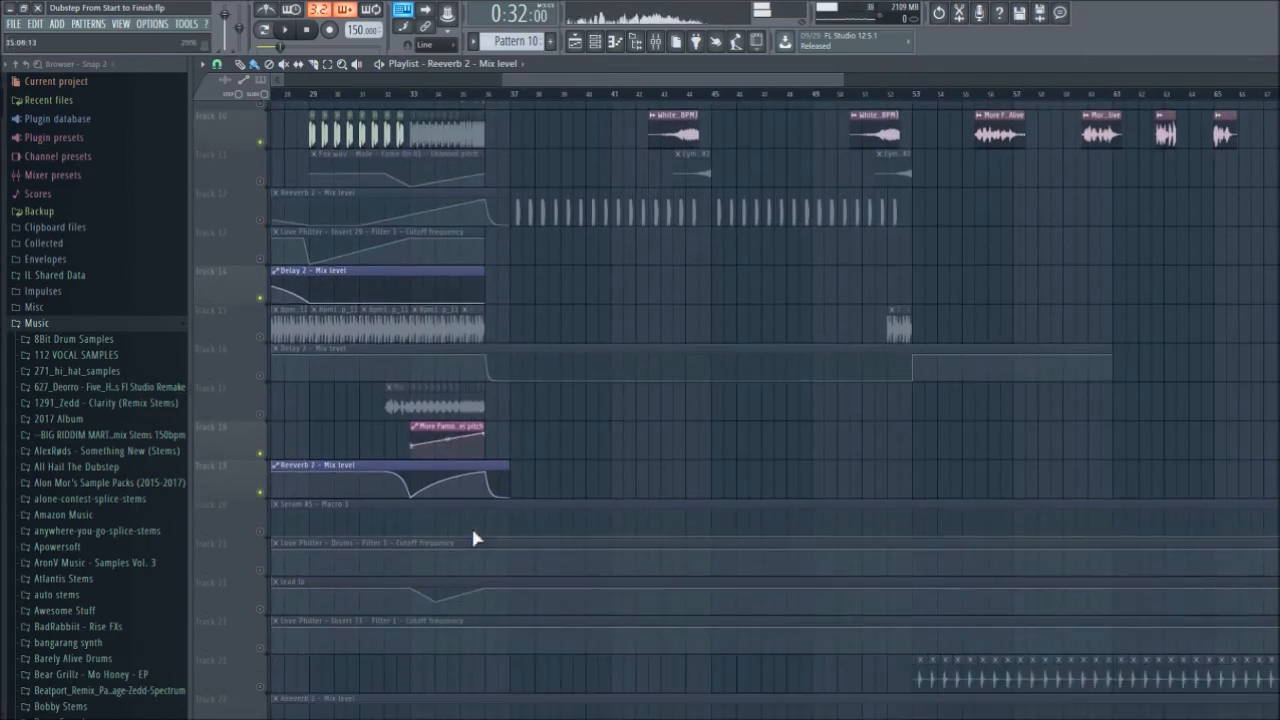
pyautogui.click(410, 93)
pyautogui.click(259, 414)
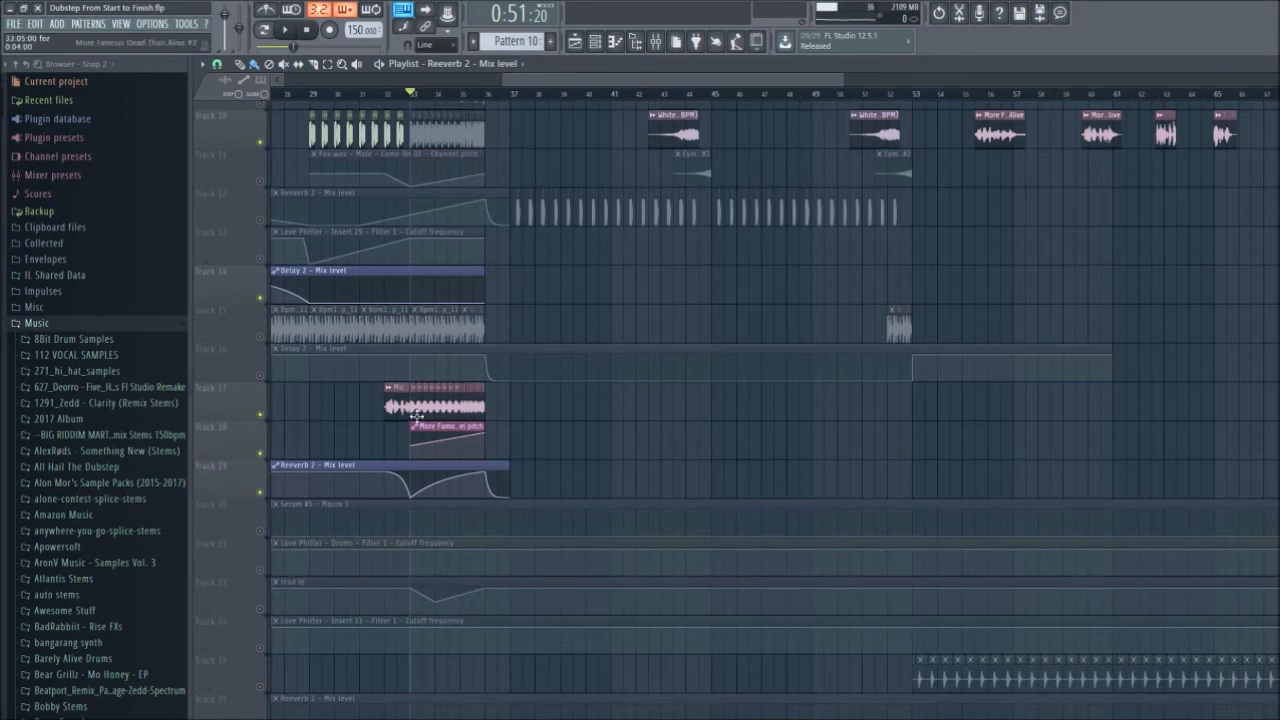
# - Examine the whole arrangement around the transition into the drop at bar 37, including the crash and fill at bar 36
pyautogui.scroll(9, 420, 415)
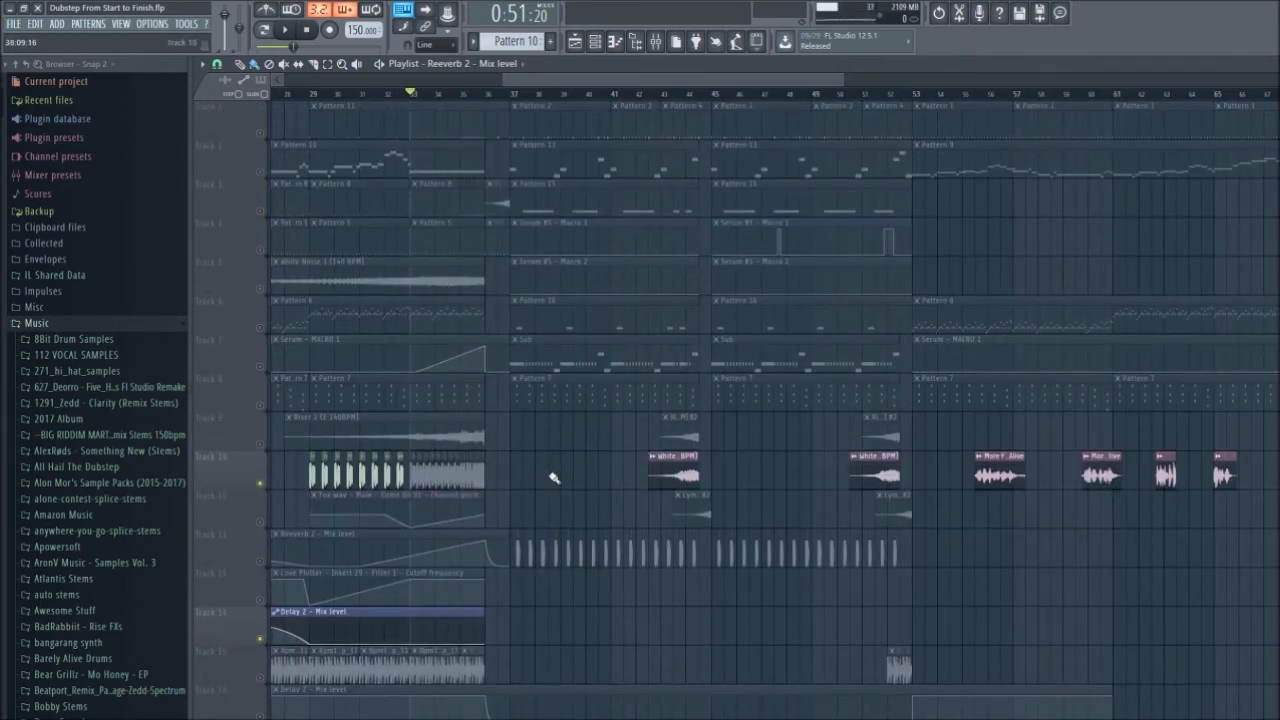
pyautogui.scroll(-6, 553, 478)
pyautogui.scroll(5, 506, 594)
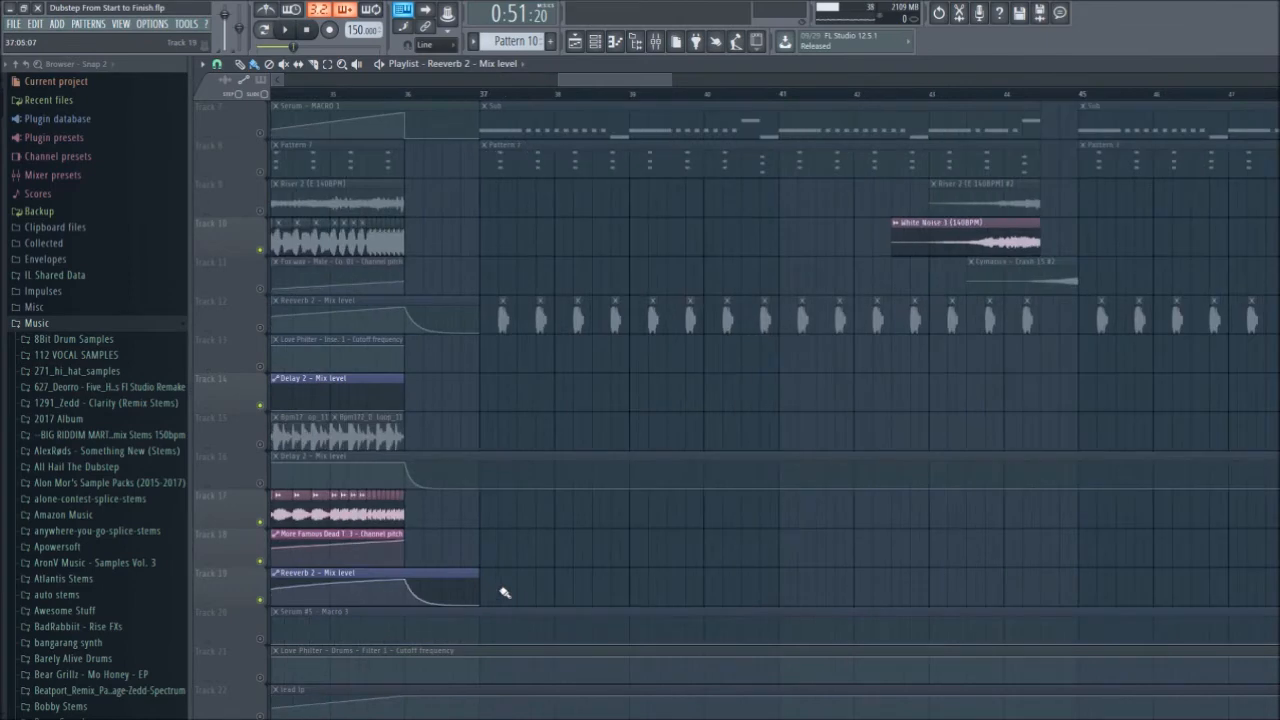
pyautogui.scroll(6, 490, 582)
pyautogui.scroll(-10, 458, 542)
pyautogui.scroll(10, 600, 490)
pyautogui.scroll(-5, 568, 493)
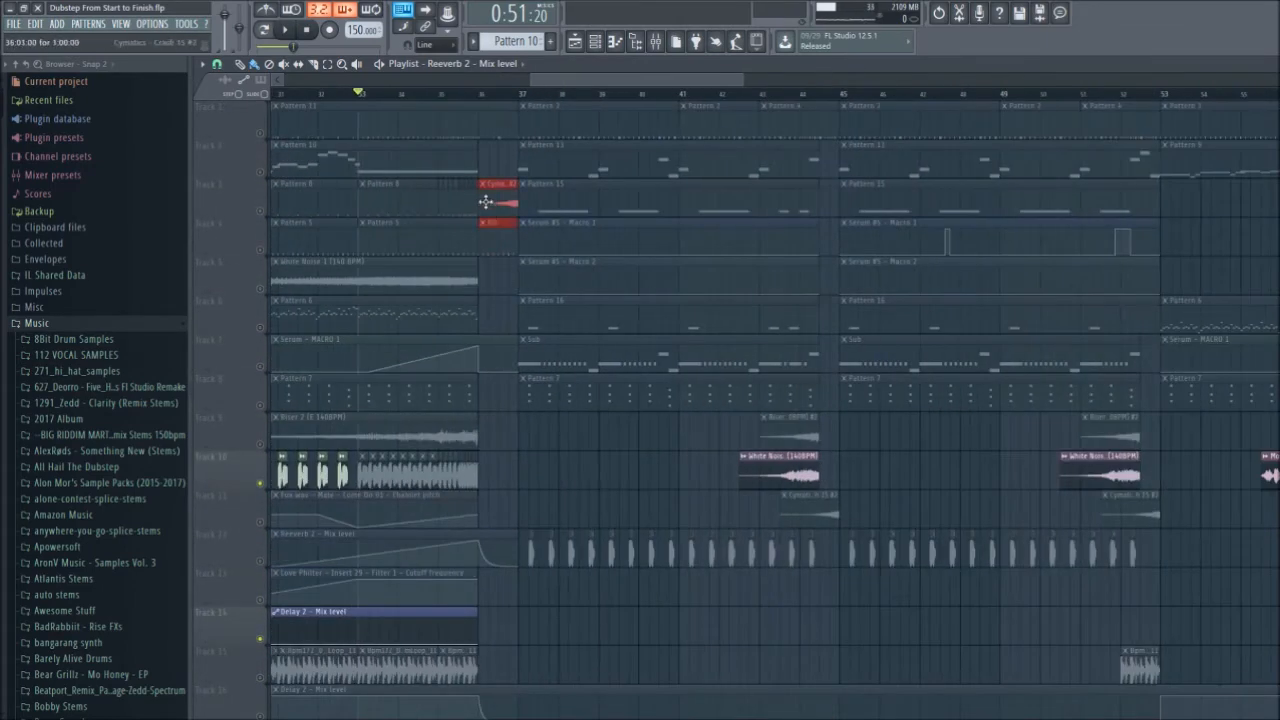
pyautogui.scroll(5, 600, 497)
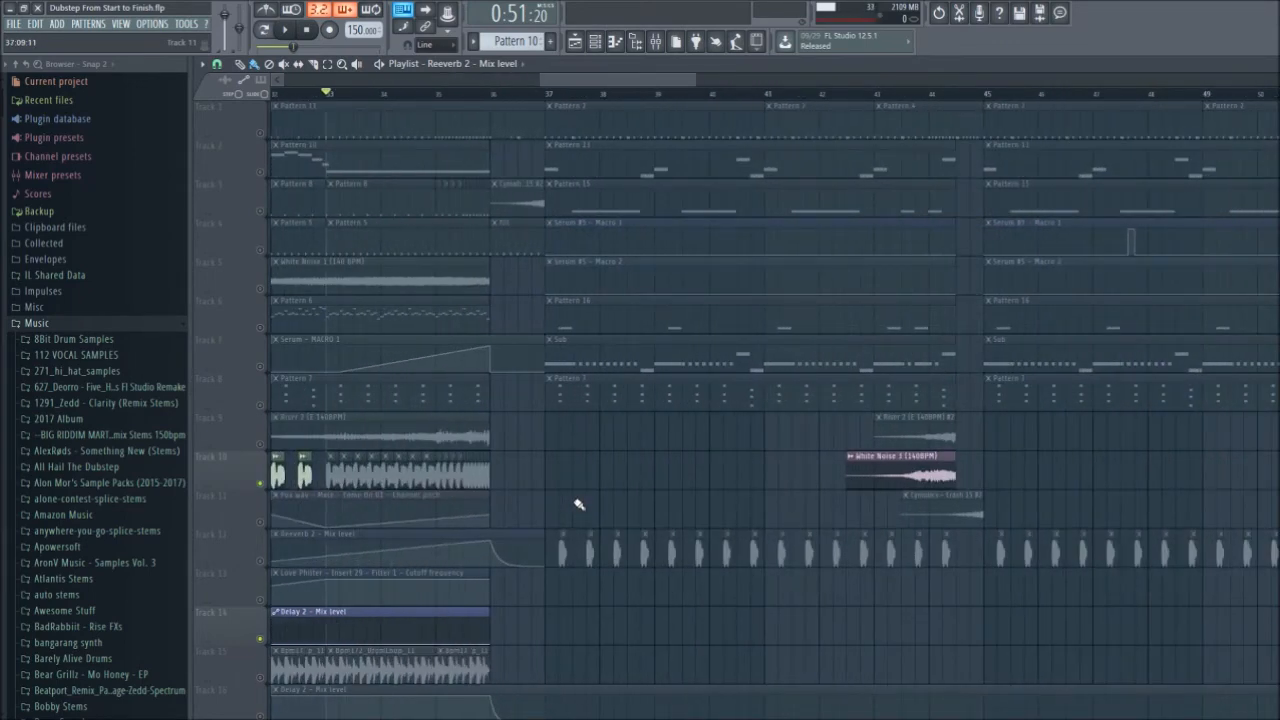
# - Solo the lead melody on track 2 and set the playhead to bar 29
pyautogui.scroll(-8, 578, 505)
pyautogui.scroll(-10, 577, 513)
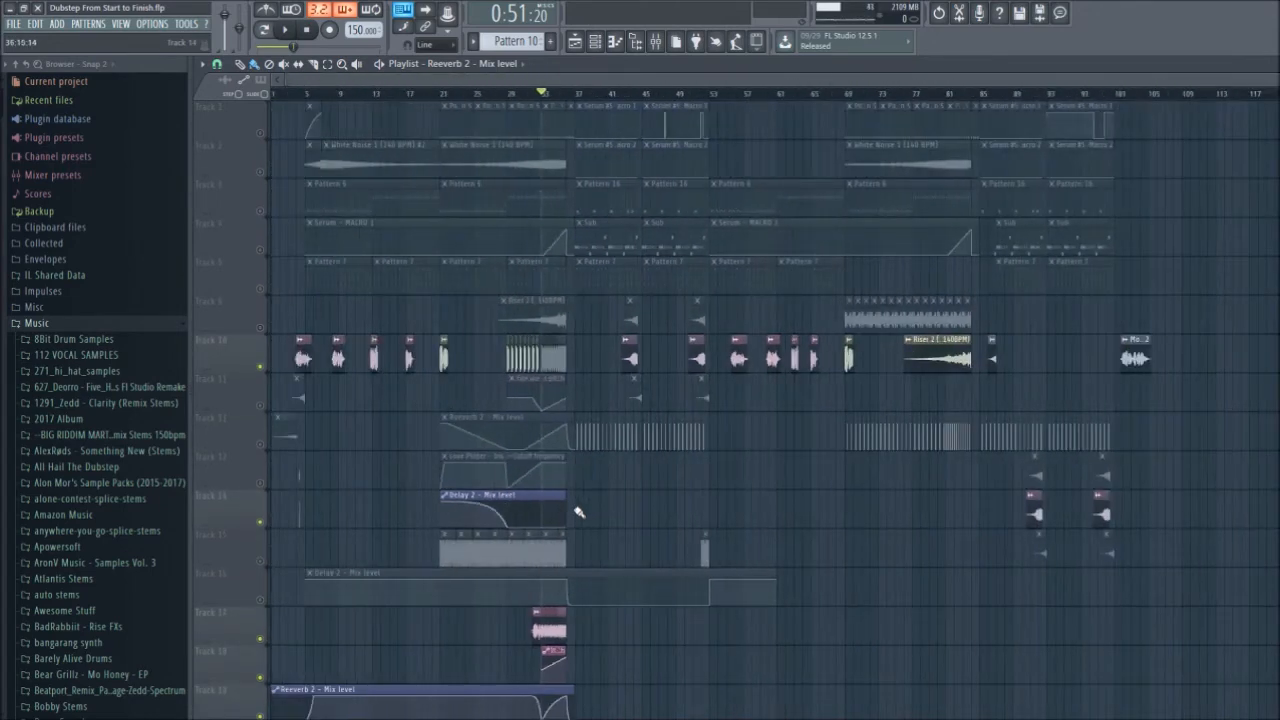
pyautogui.scroll(10, 547, 630)
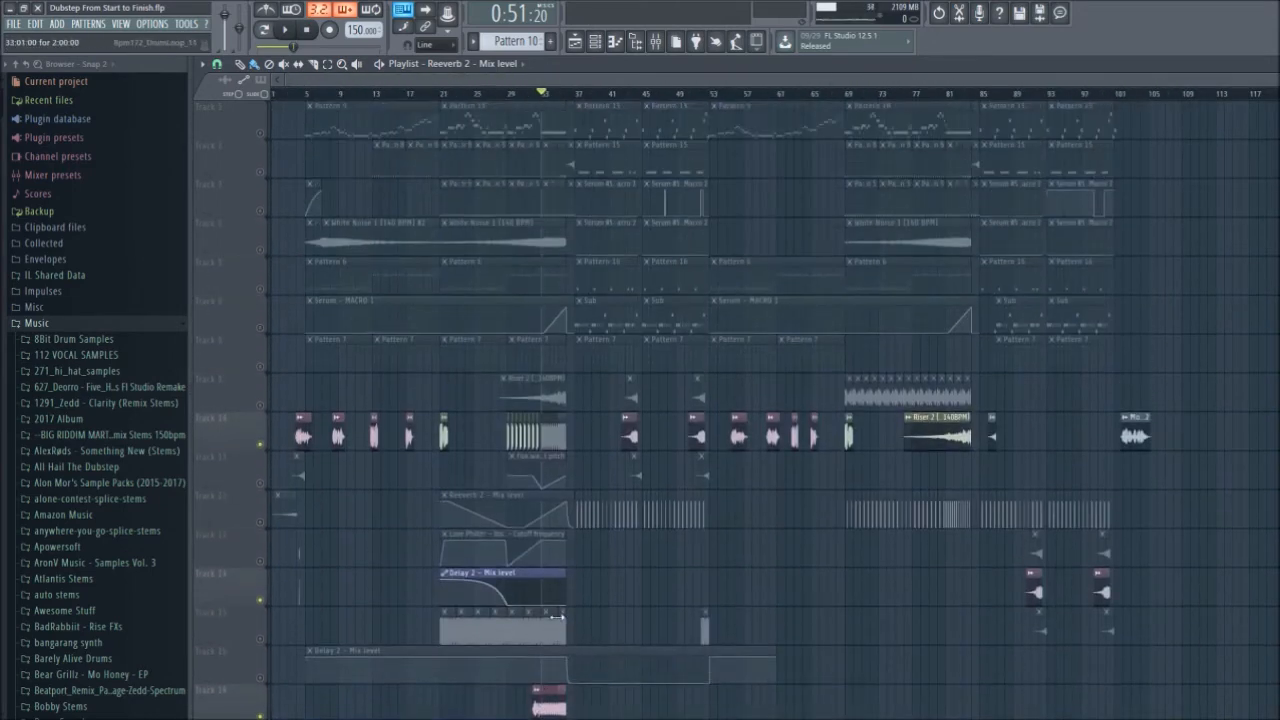
pyautogui.scroll(6, 560, 612)
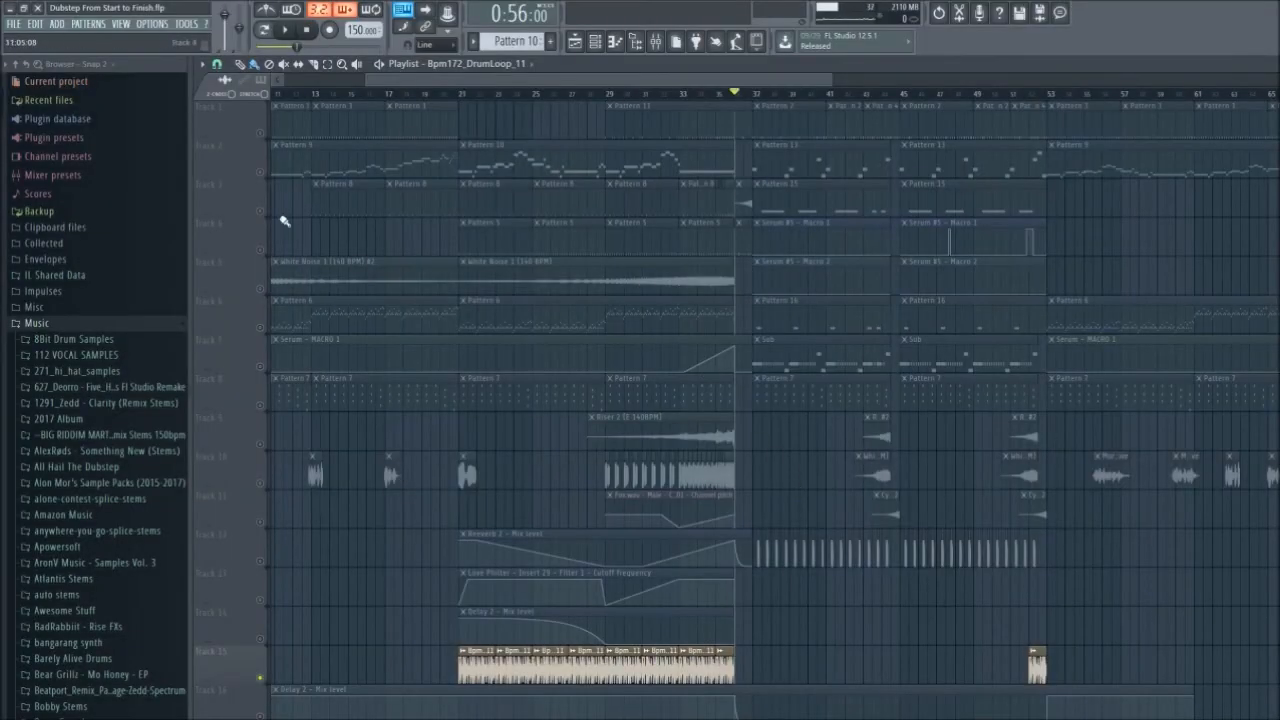
pyautogui.rightClick(260, 172)
pyautogui.moveTo(521, 93); pyautogui.dragTo(605, 116)
# - Open the Pattern 10 clip on track 2 to inspect its lead notes in the piano roll, and close it
pyautogui.scroll(2, 703, 248)
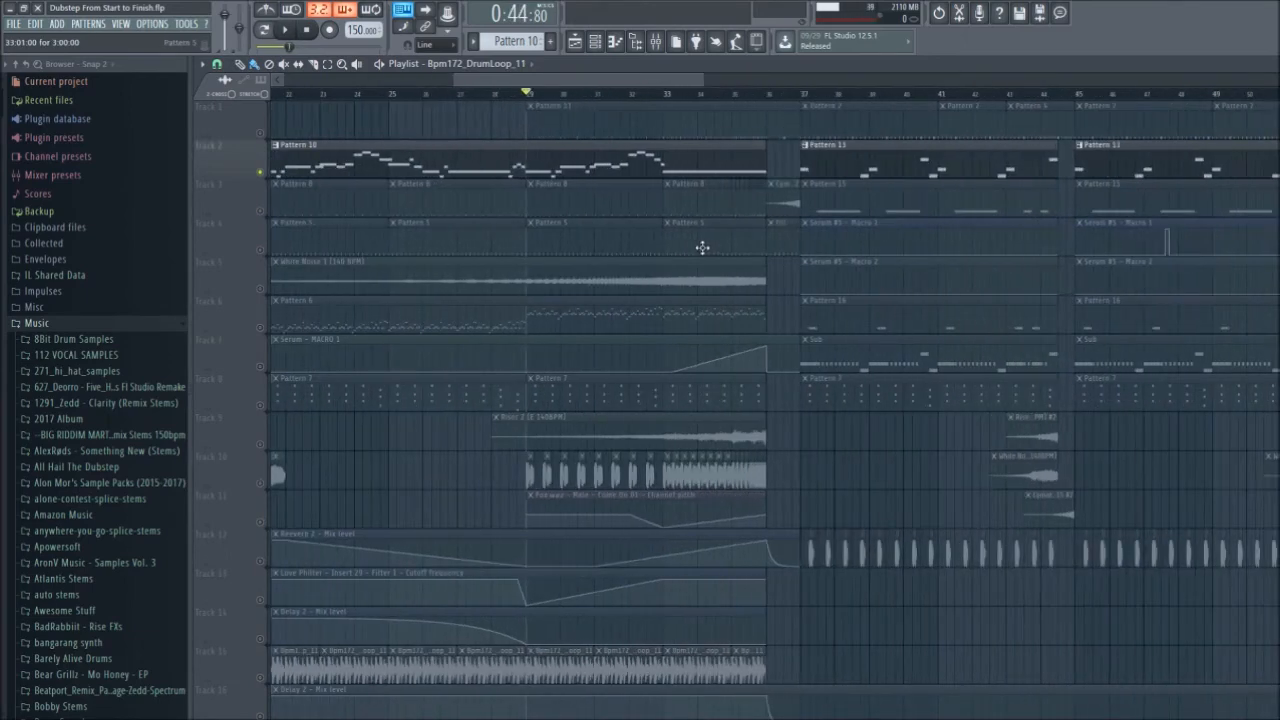
pyautogui.scroll(-4, 460, 123)
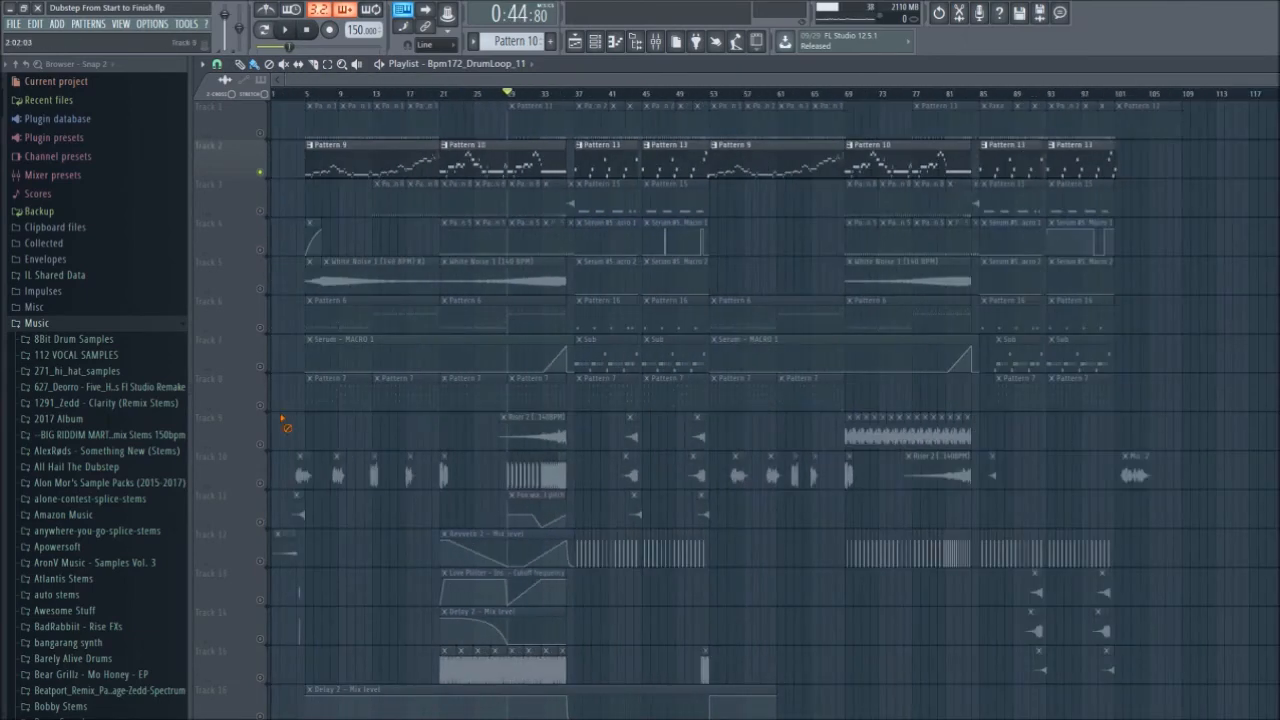
pyautogui.scroll(4, 598, 480)
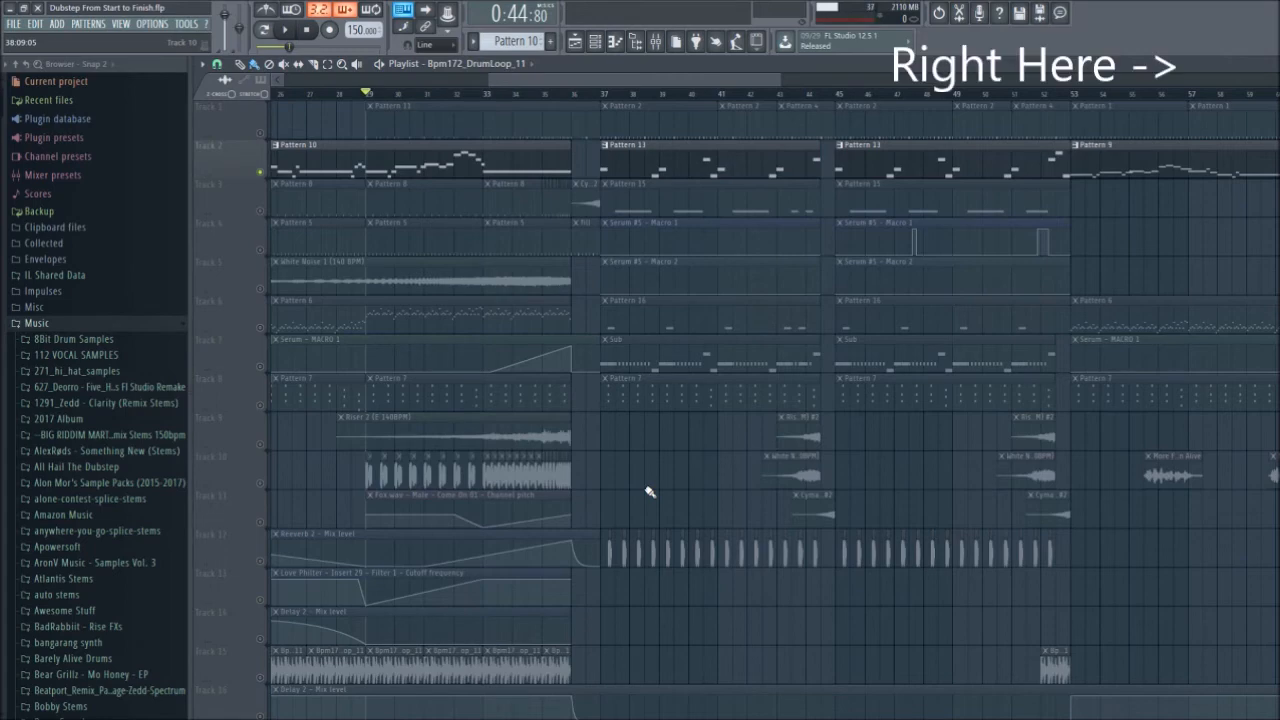
pyautogui.scroll(2, 486, 366)
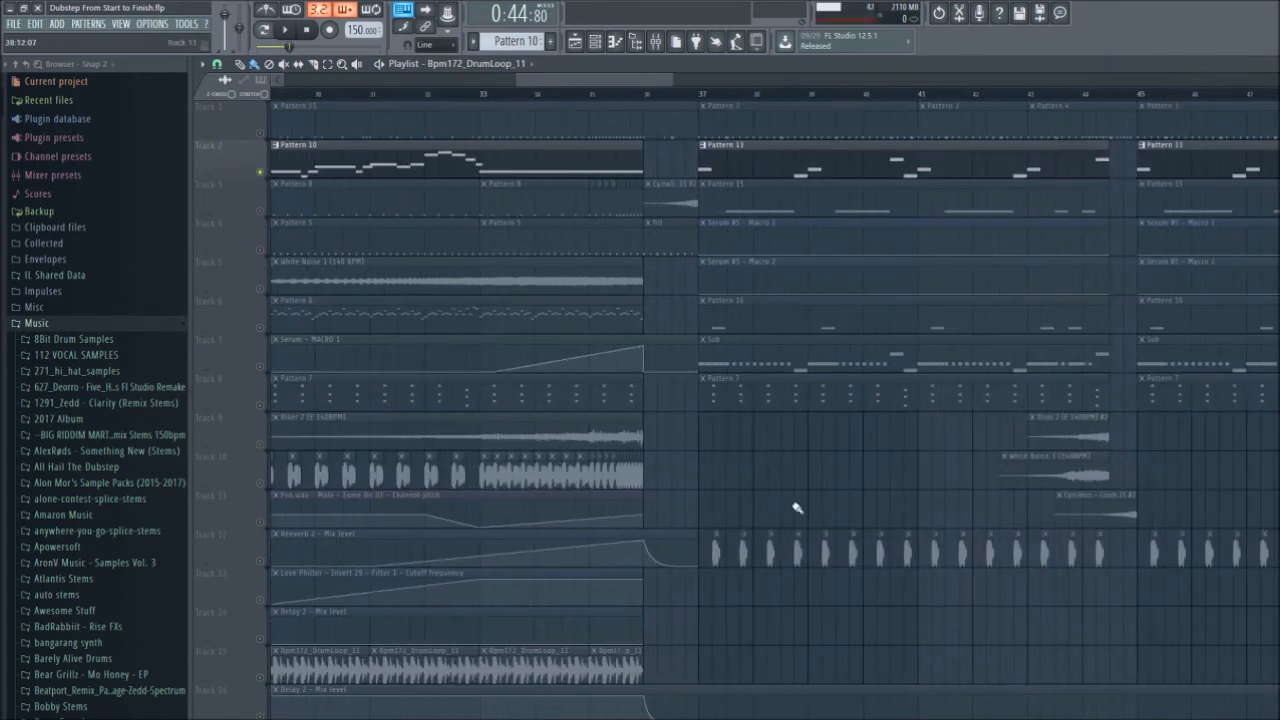
pyautogui.doubleClick(500, 163)
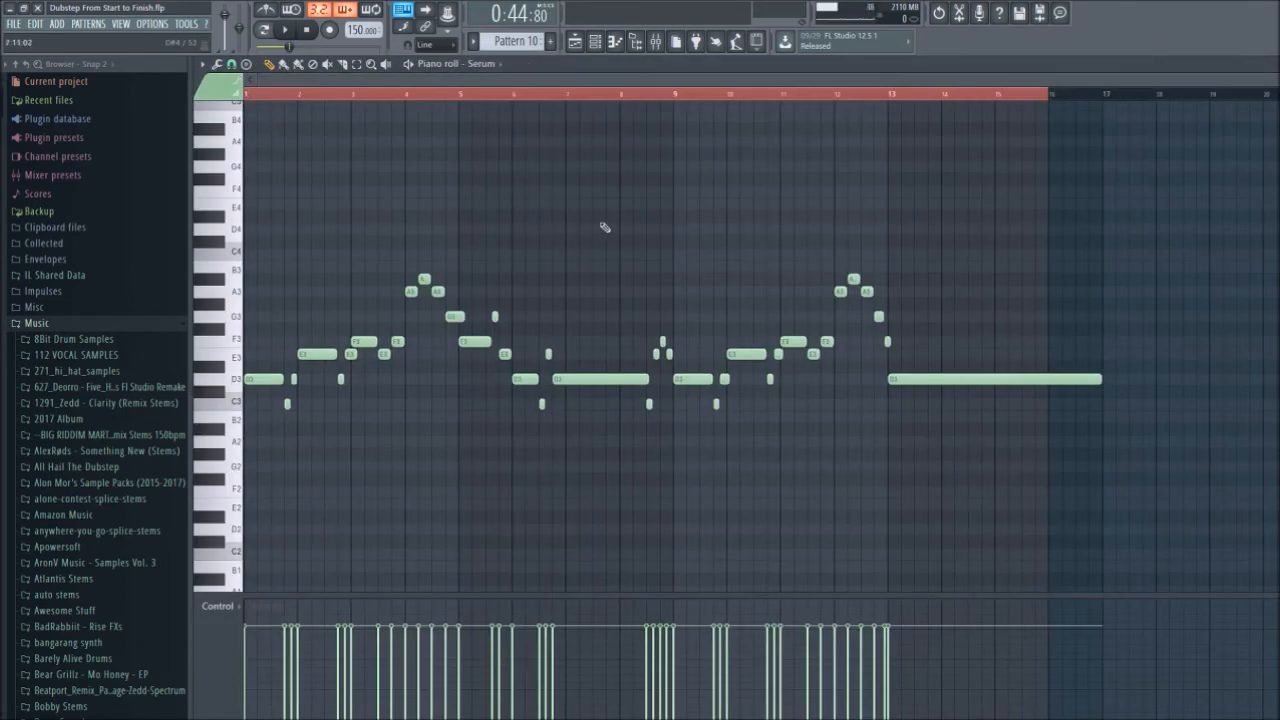
pyautogui.press('Escape')
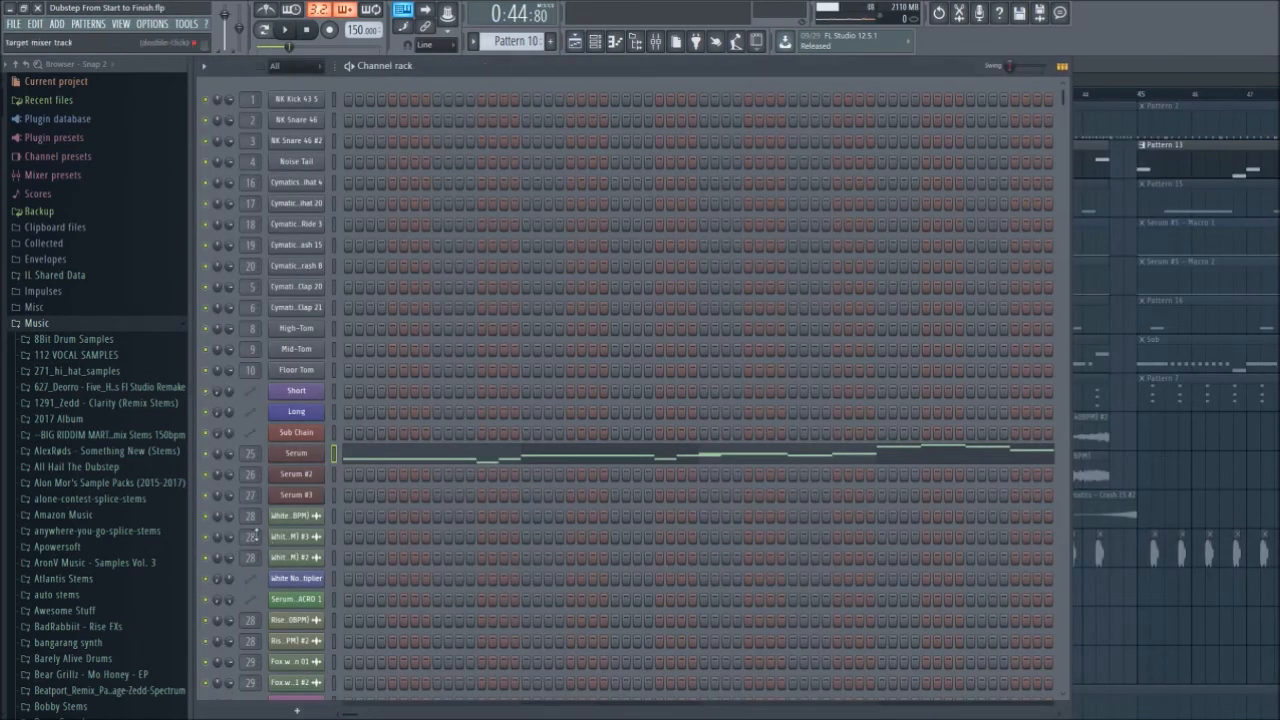
# - Open the Serum channel's synth and examine its oscillators, FM warp and Macro 1 on the main page
pyautogui.click(296, 453)
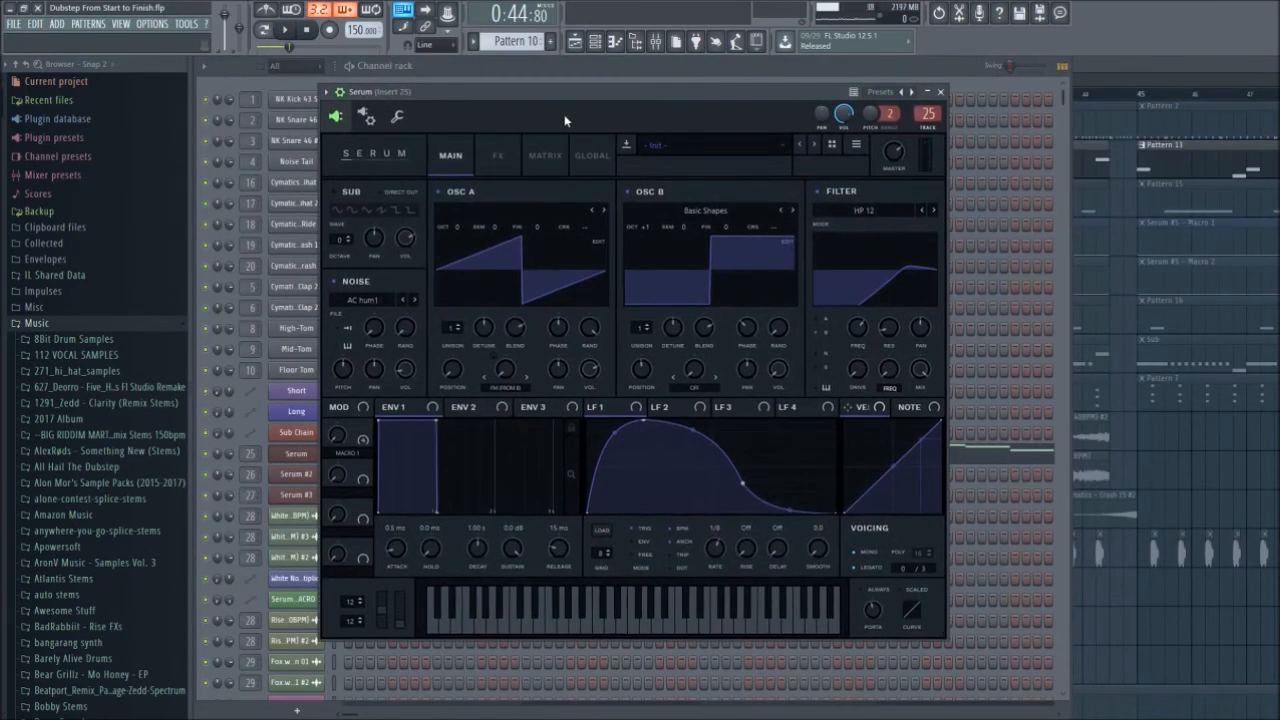
pyautogui.moveTo(346, 368); pyautogui.dragTo(347, 490)
pyautogui.moveTo(620, 92); pyautogui.dragTo(648, 95)
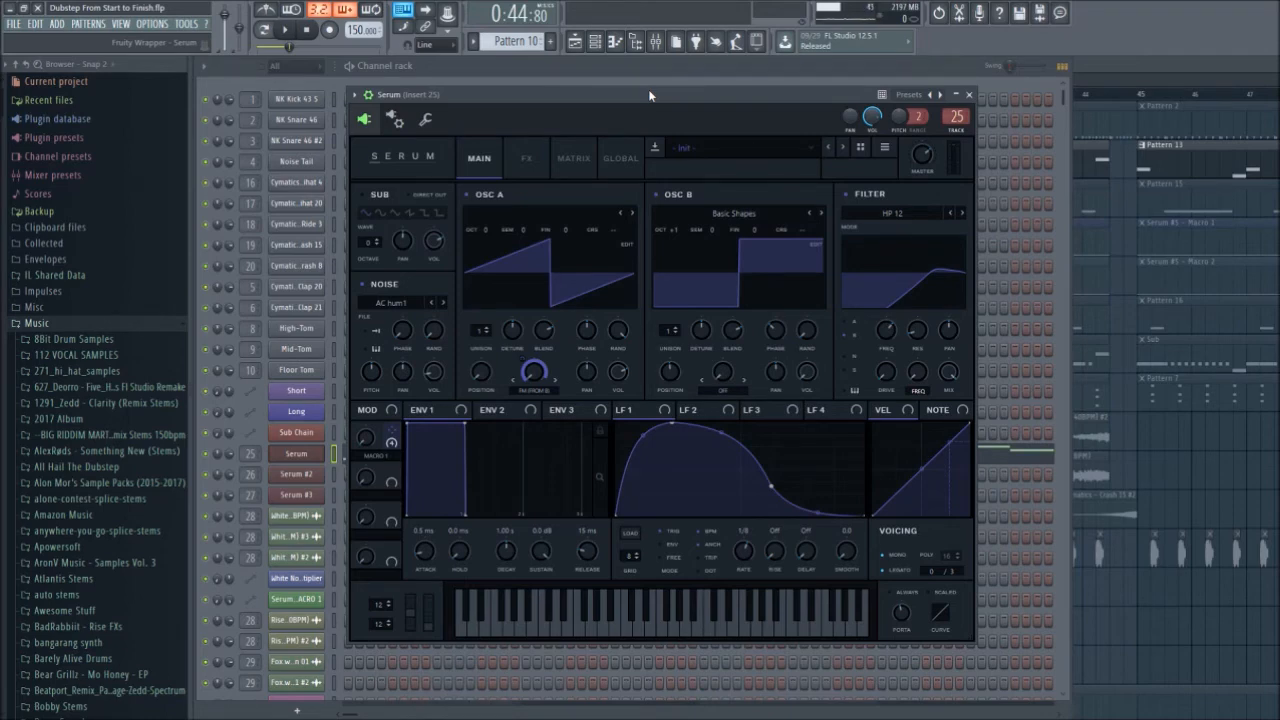
pyautogui.moveTo(648, 89); pyautogui.dragTo(649, 85)
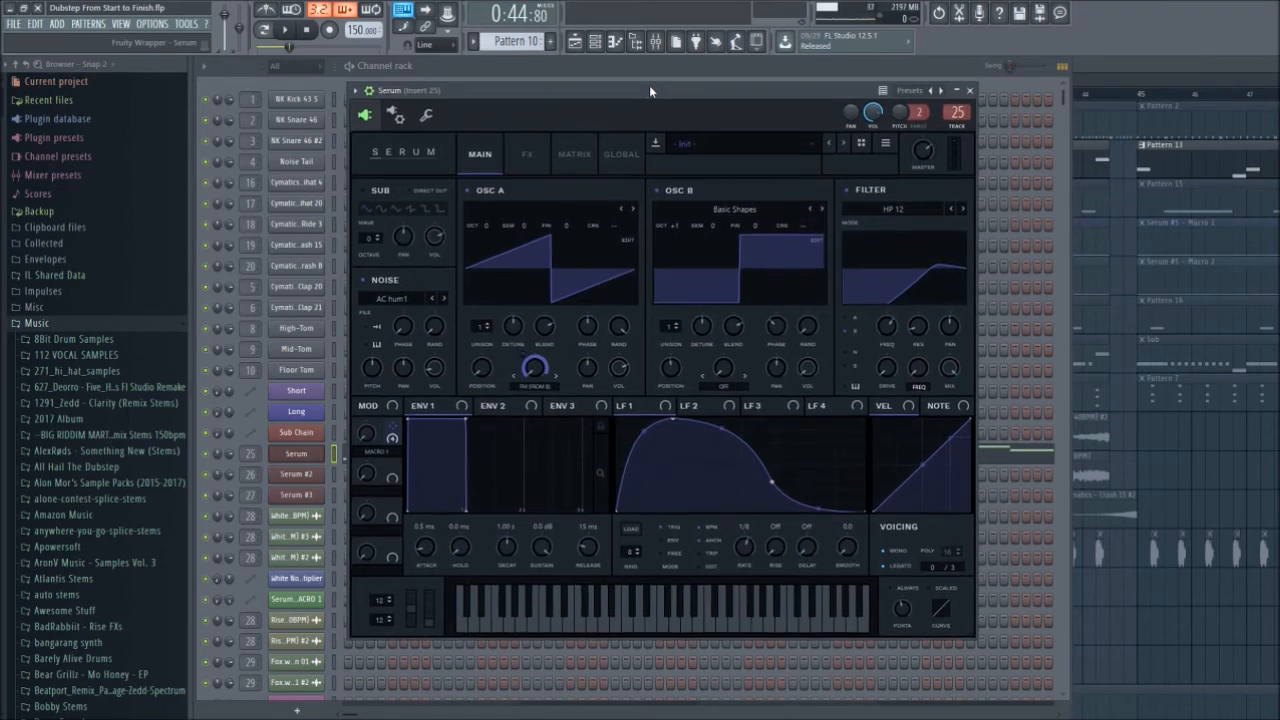
# - Examine Serum's distortion, compressor and reverb effects, including the reverb's modulated size and mix
pyautogui.click(528, 154)
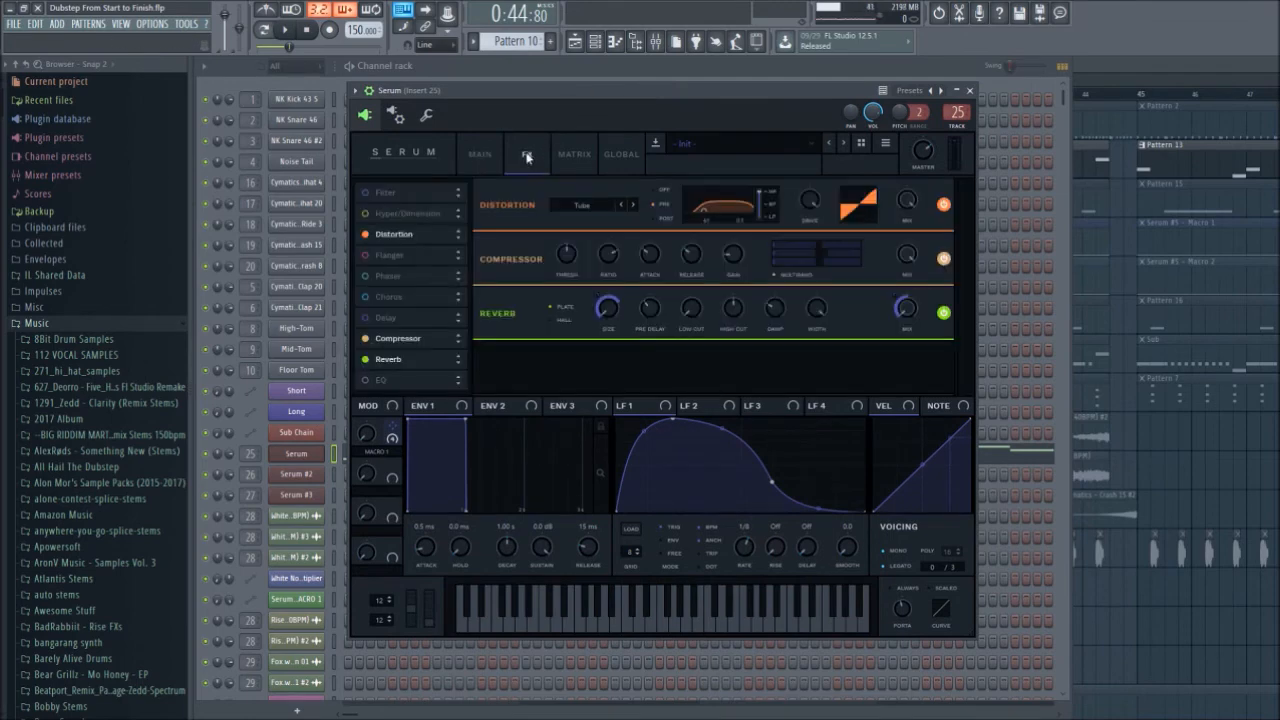
pyautogui.moveTo(567, 108); pyautogui.dragTo(566, 98)
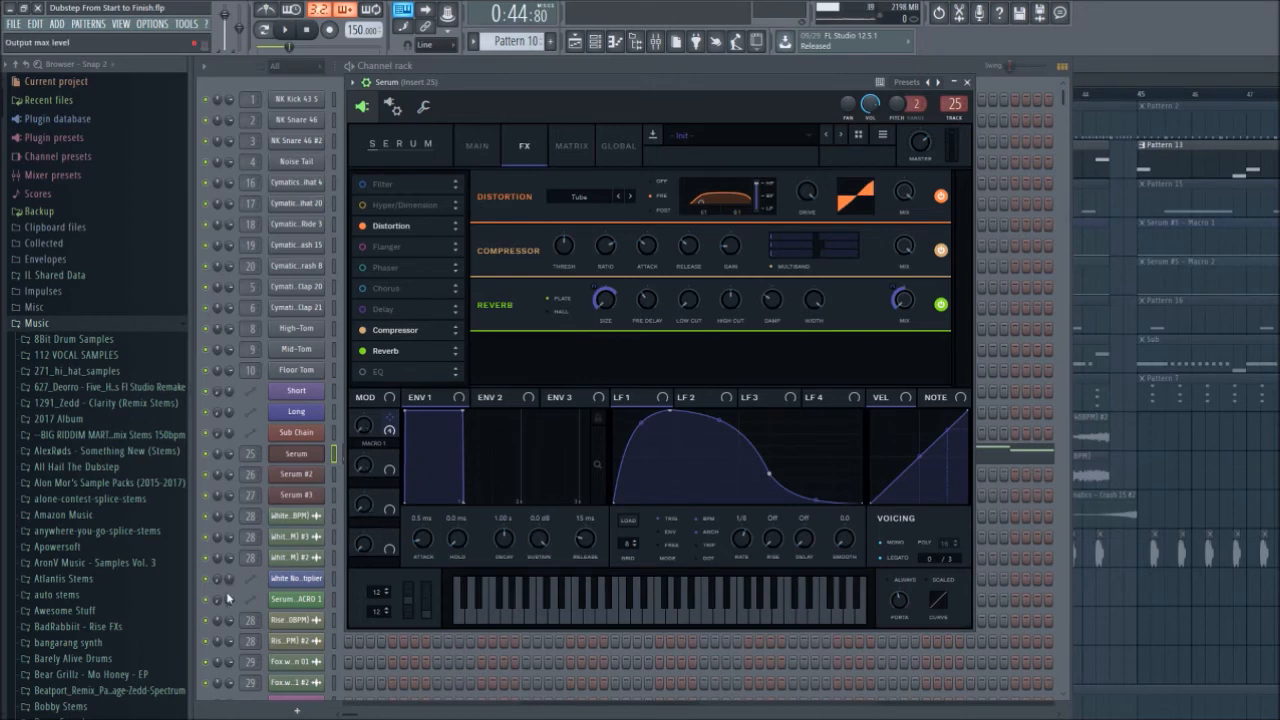
pyautogui.moveTo(663, 82); pyautogui.dragTo(661, 92)
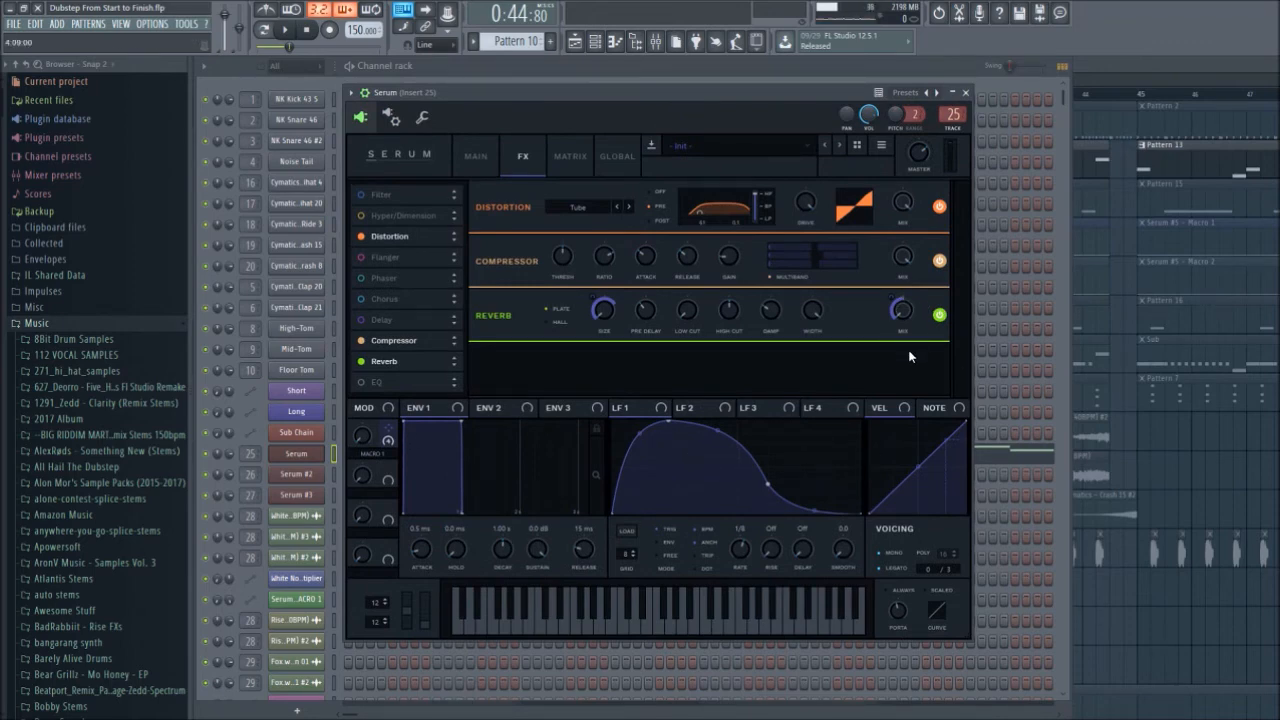
pyautogui.moveTo(615, 87); pyautogui.dragTo(624, 77)
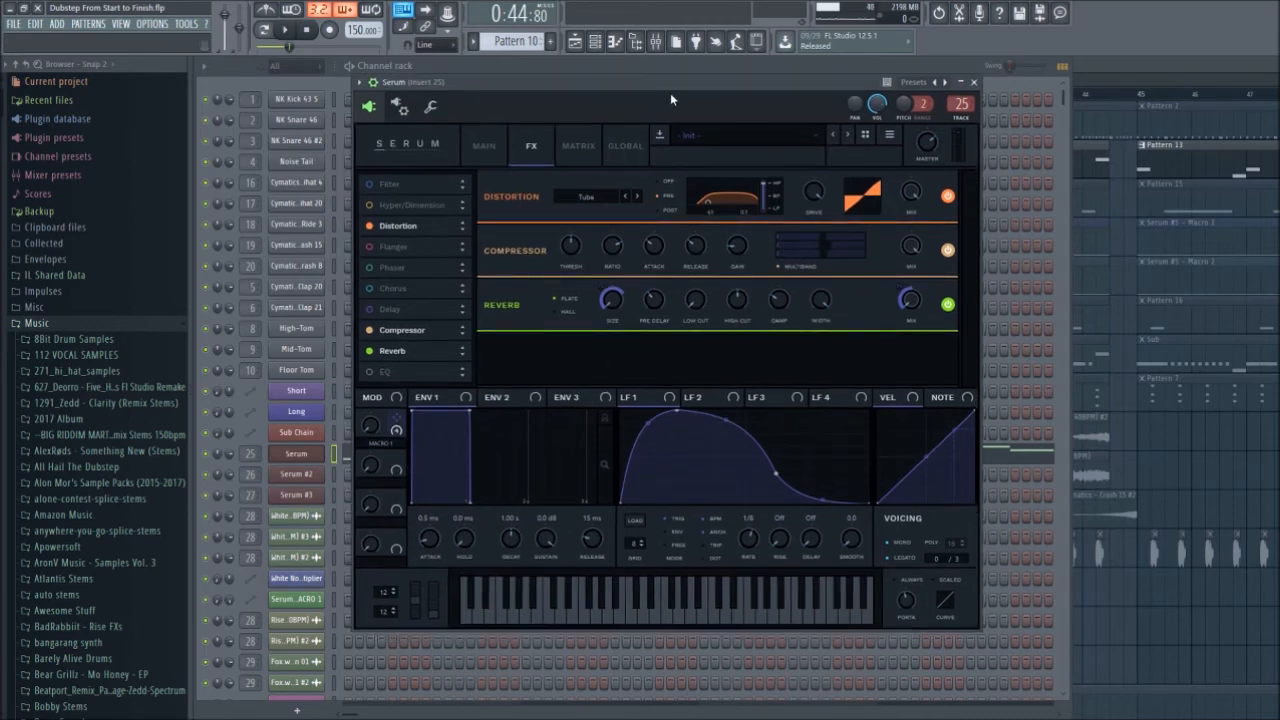
# - Adjust the Macro 1 amount on master tuning to 14 in the modulation matrix and check Serum's global settings
pyautogui.click(578, 145)
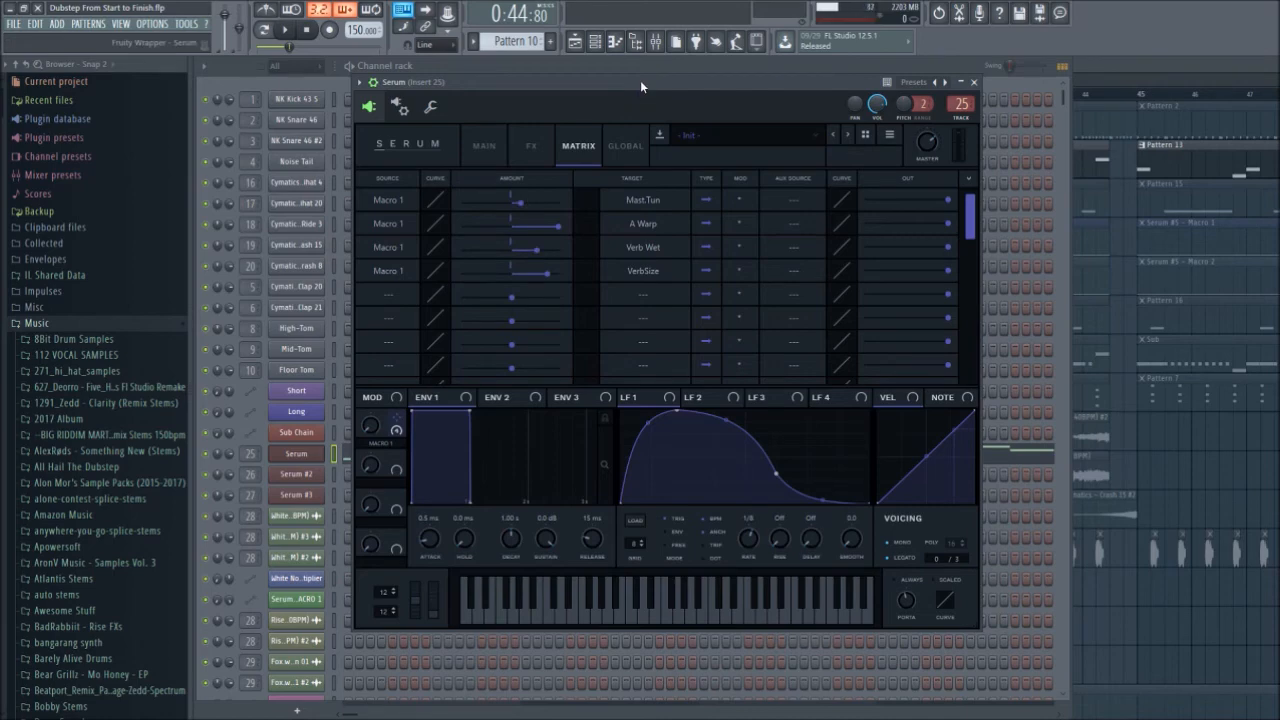
pyautogui.moveTo(517, 206); pyautogui.dragTo(520, 210)
pyautogui.click(645, 143)
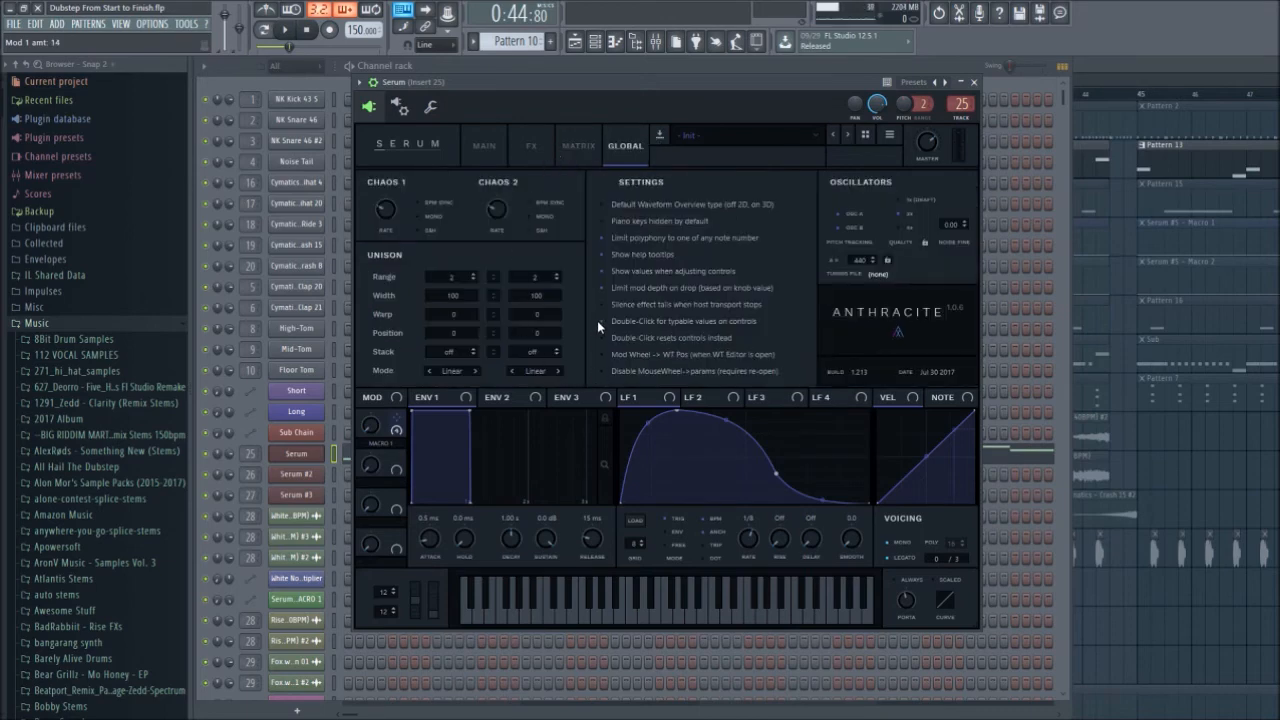
pyautogui.click(580, 146)
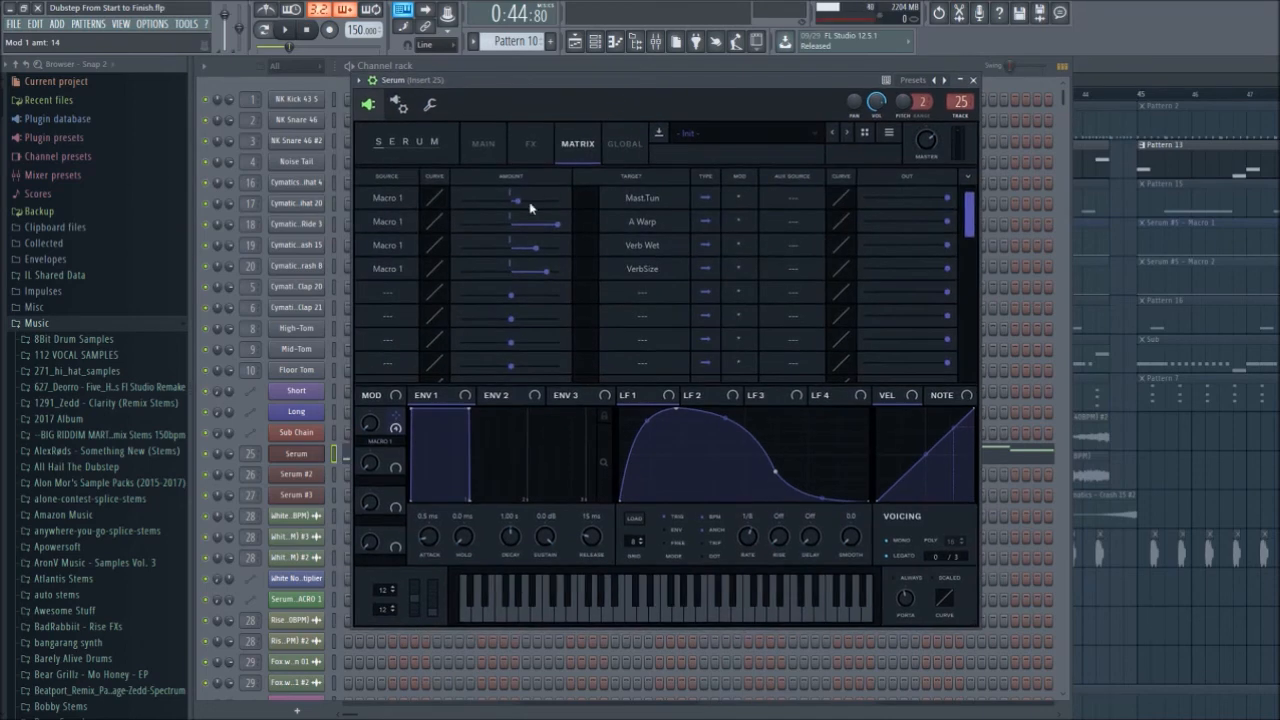
# - Set the Macro 1 modulation amount on Serum's master tuning to 24
pyautogui.doubleClick(519, 205)
pyautogui.write('24')
pyautogui.press('Return')
pyautogui.doubleClick(521, 205)
pyautogui.write('24')
pyautogui.press('Return')
pyautogui.moveTo(637, 89); pyautogui.dragTo(644, 86)
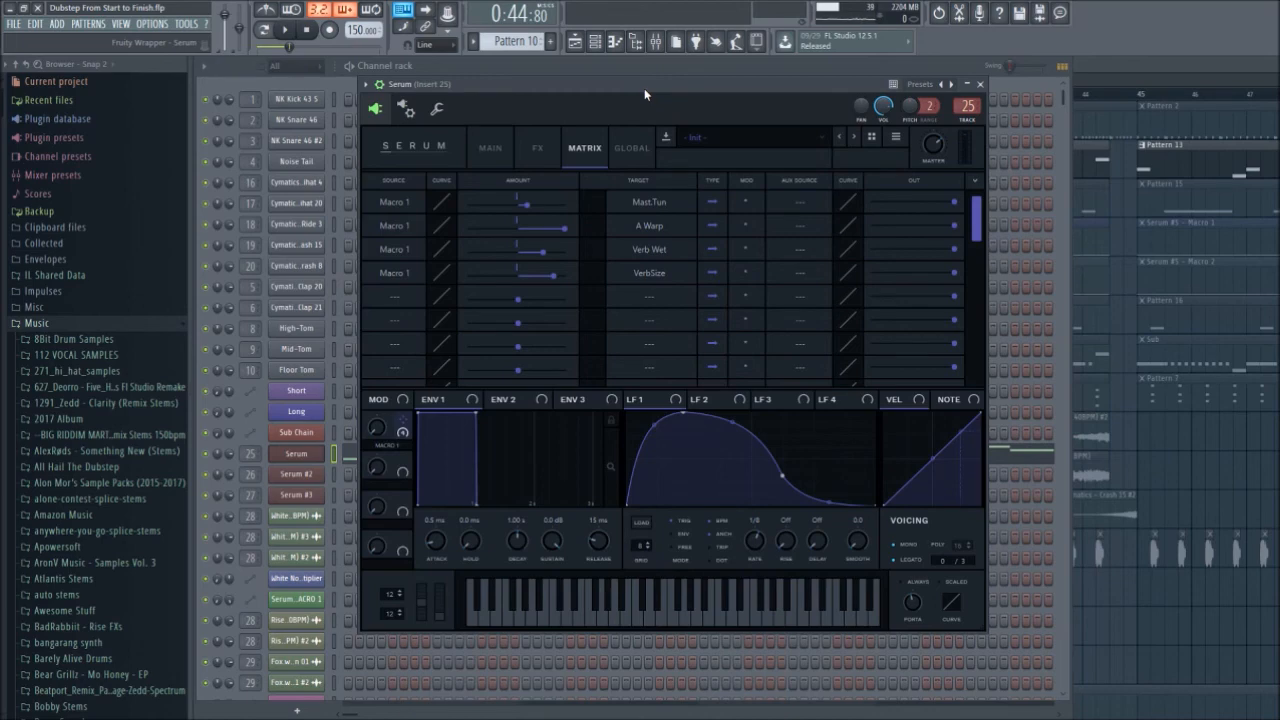
pyautogui.moveTo(644, 88); pyautogui.dragTo(636, 90)
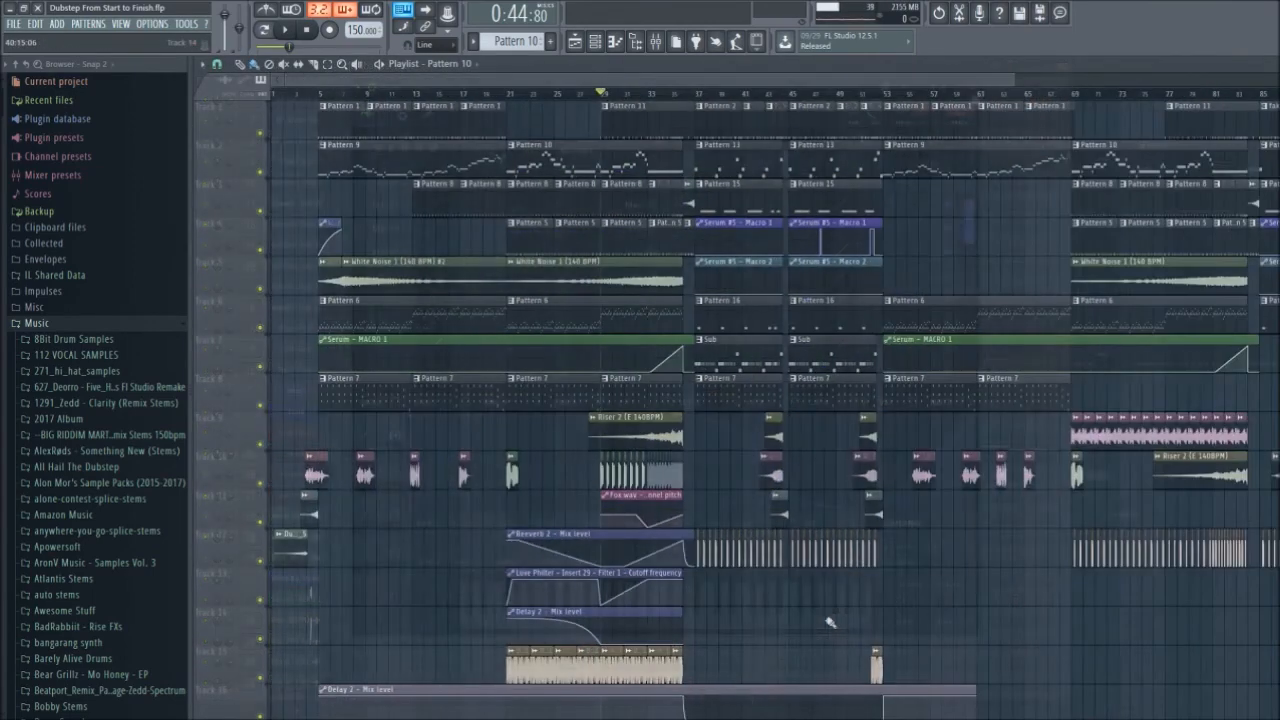
# - Set the playhead to the start of the drop at bar 37 and view the whole arrangement
pyautogui.scroll(4, 710, 628)
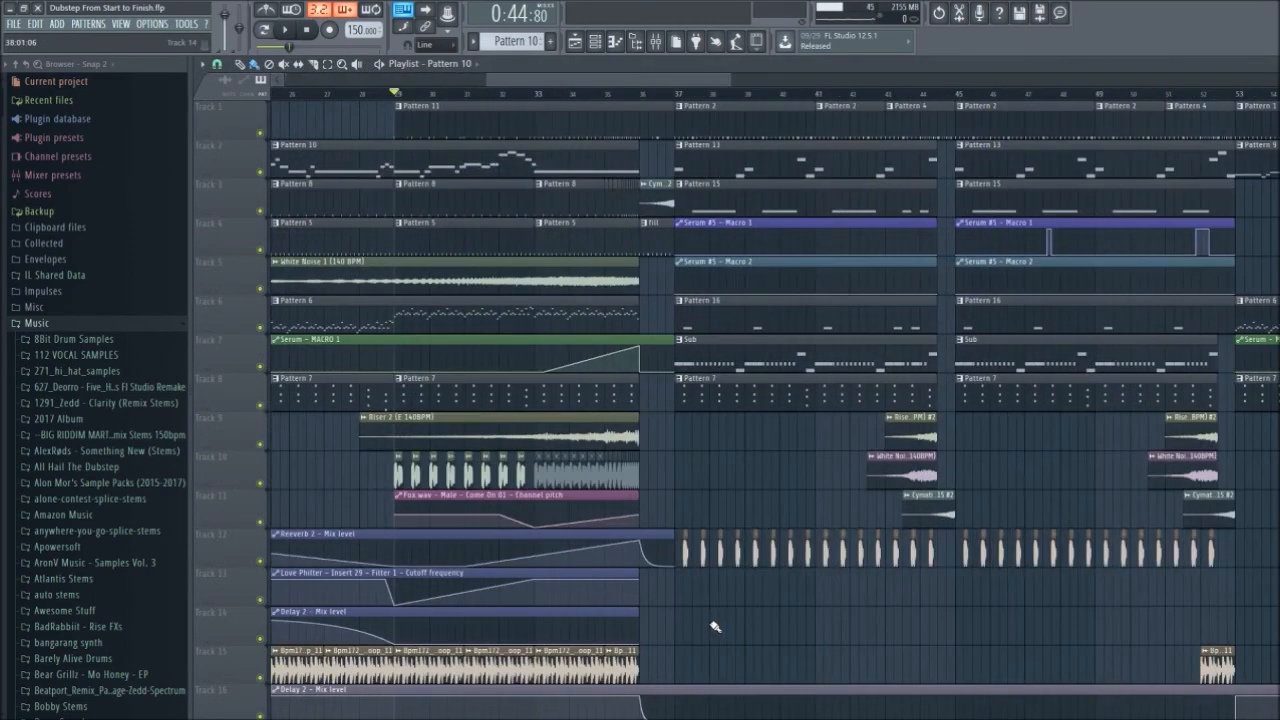
pyautogui.click(641, 92)
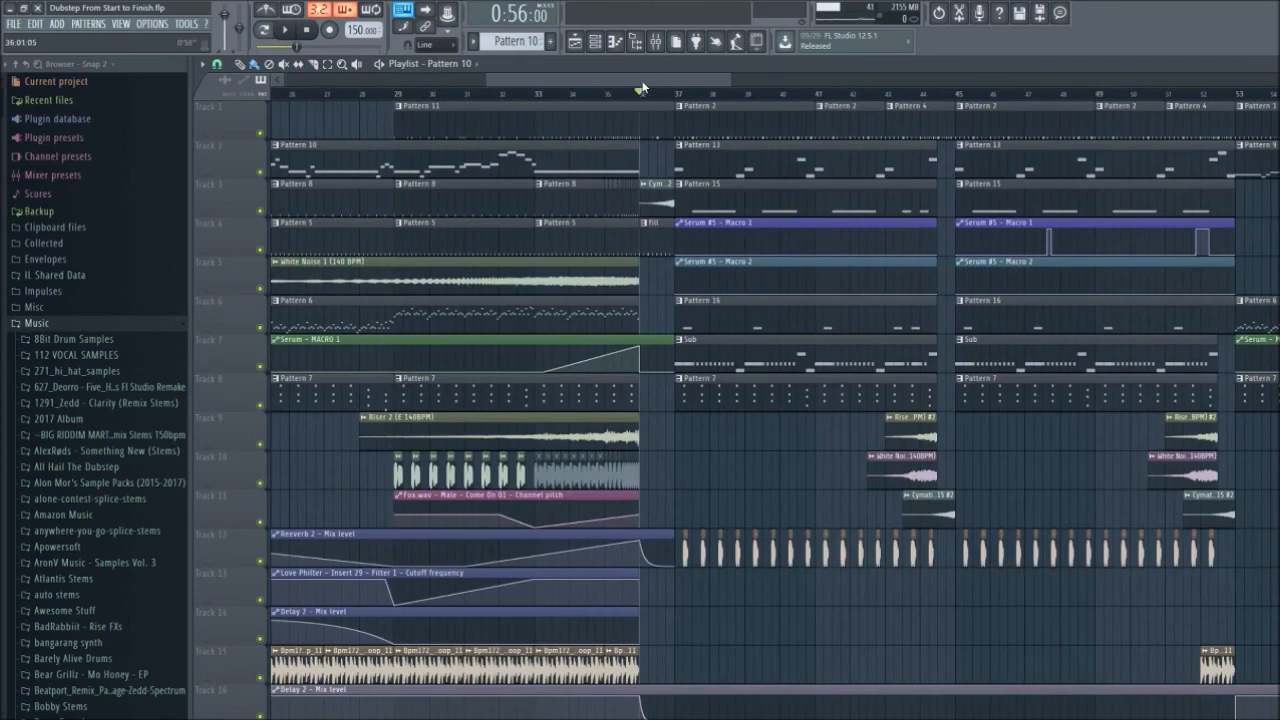
pyautogui.moveTo(643, 80); pyautogui.dragTo(675, 81)
pyautogui.scroll(-5, 666, 523)
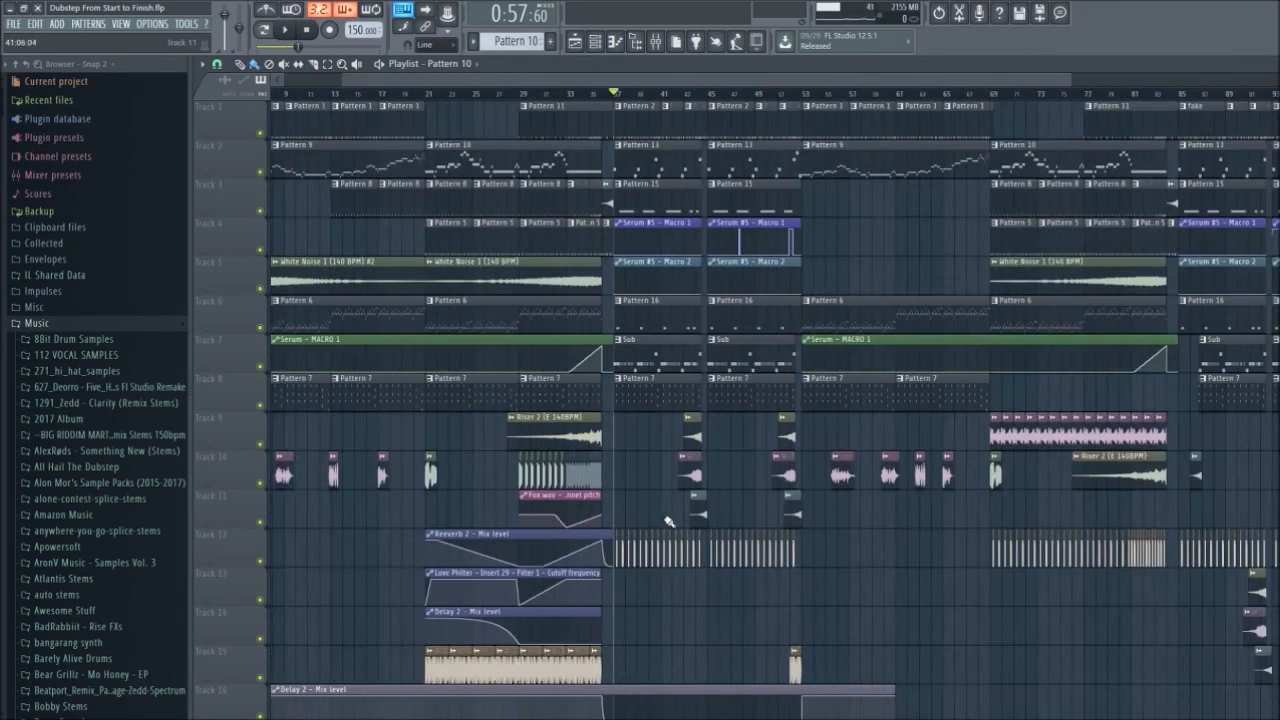
pyautogui.moveTo(1165, 673); pyautogui.dragTo(1106, 530)
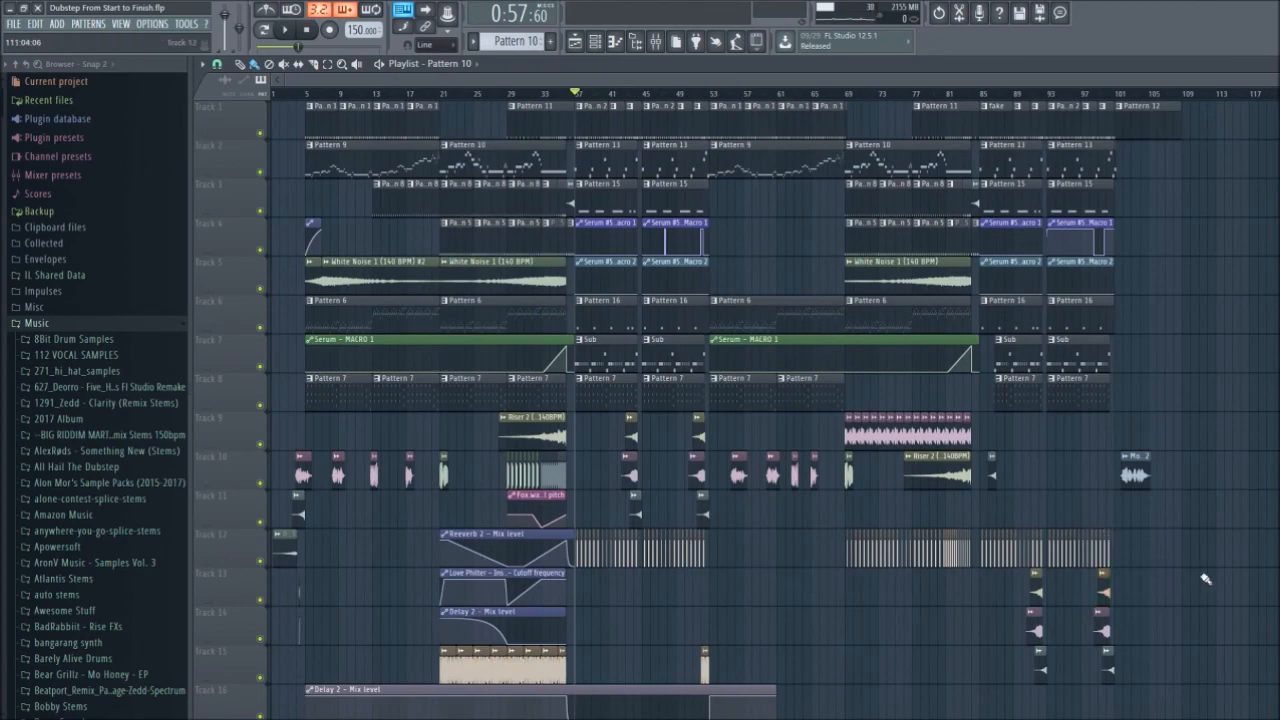